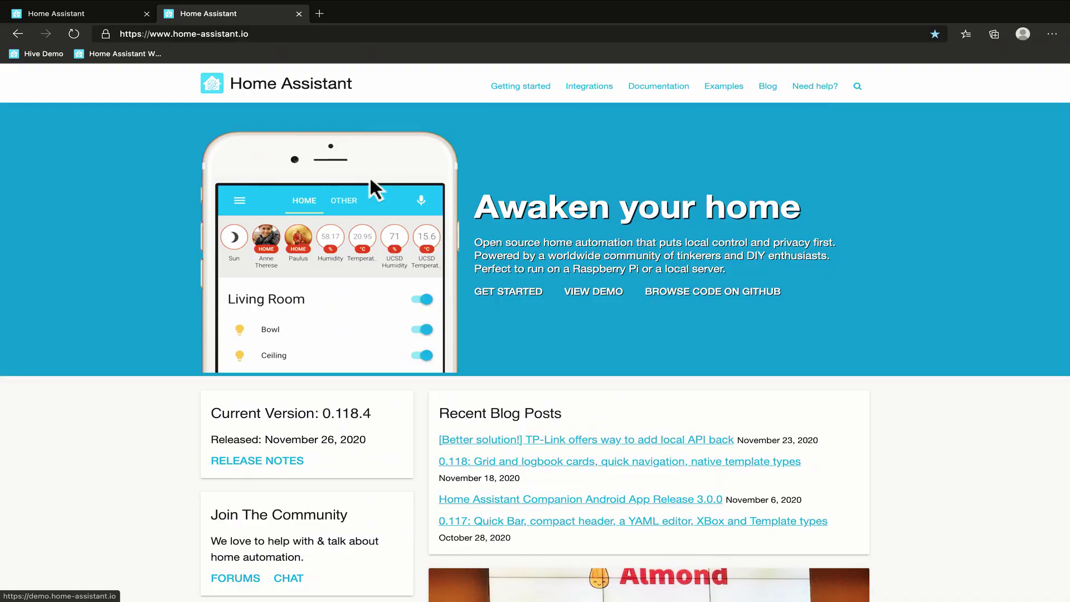
Browse Integrations, filter to the Alarm category and open the Manual alarm control panel page.
scroll(384, 175, down, 1)
scroll(405, 178, up, 1)
click(598, 86)
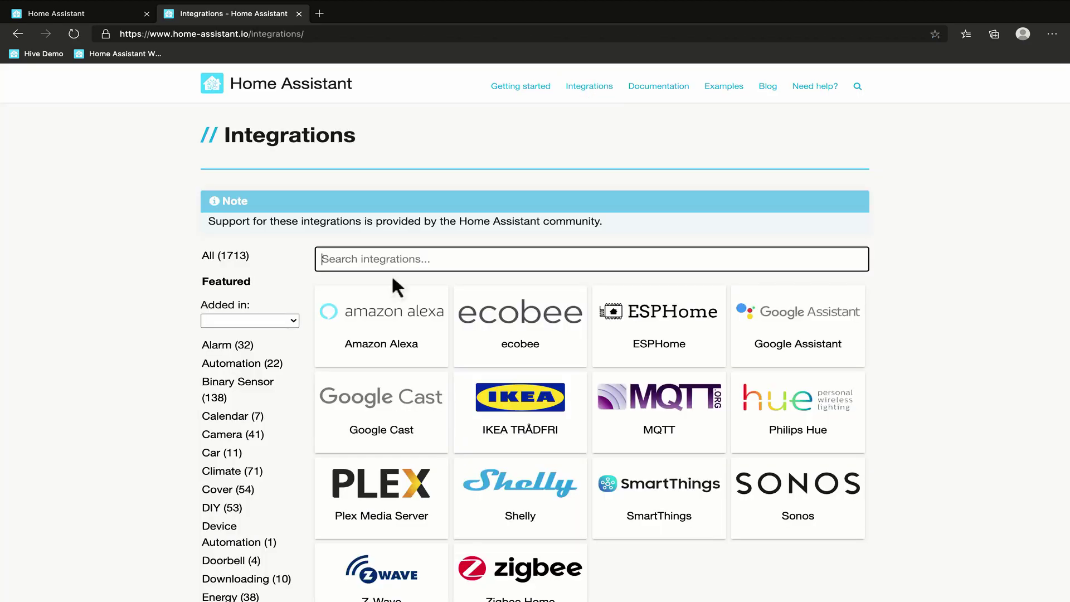
click(229, 347)
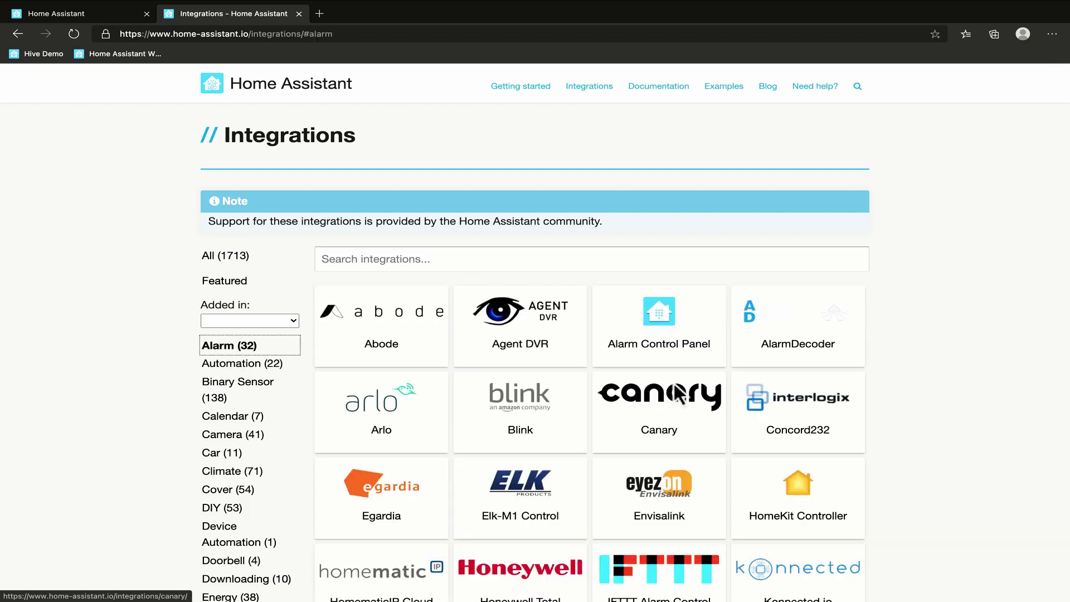
scroll(674, 384, down, 1)
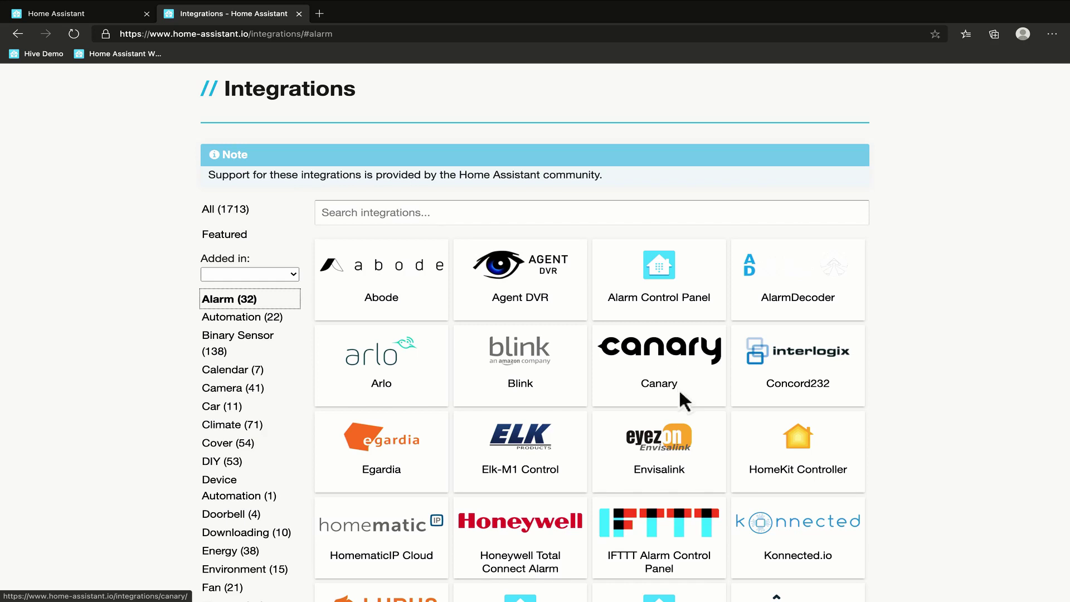
scroll(679, 393, down, 1)
scroll(681, 397, down, 1)
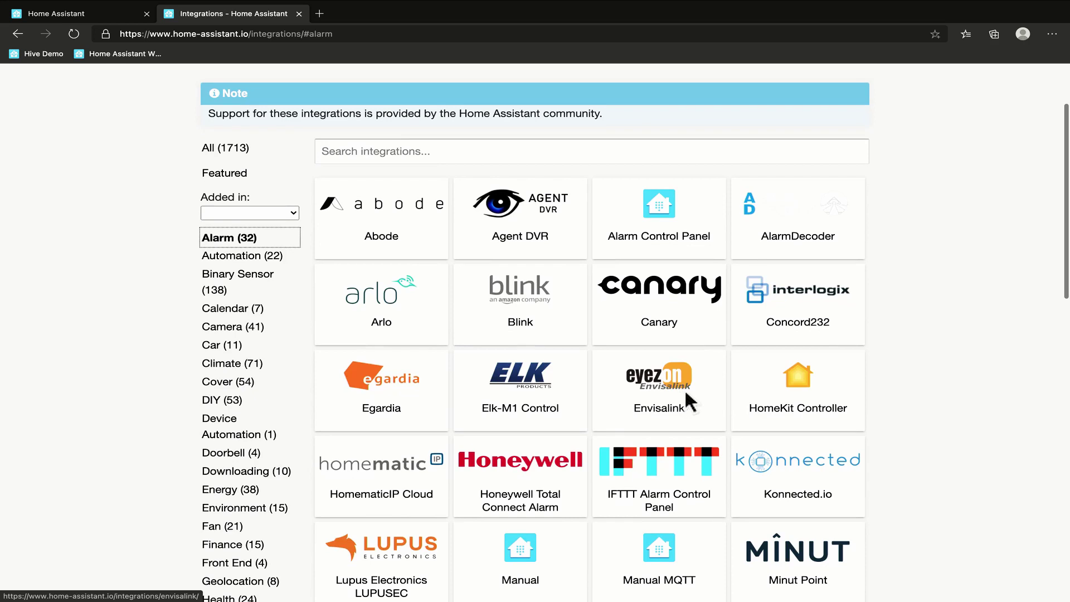
scroll(613, 415, down, 1)
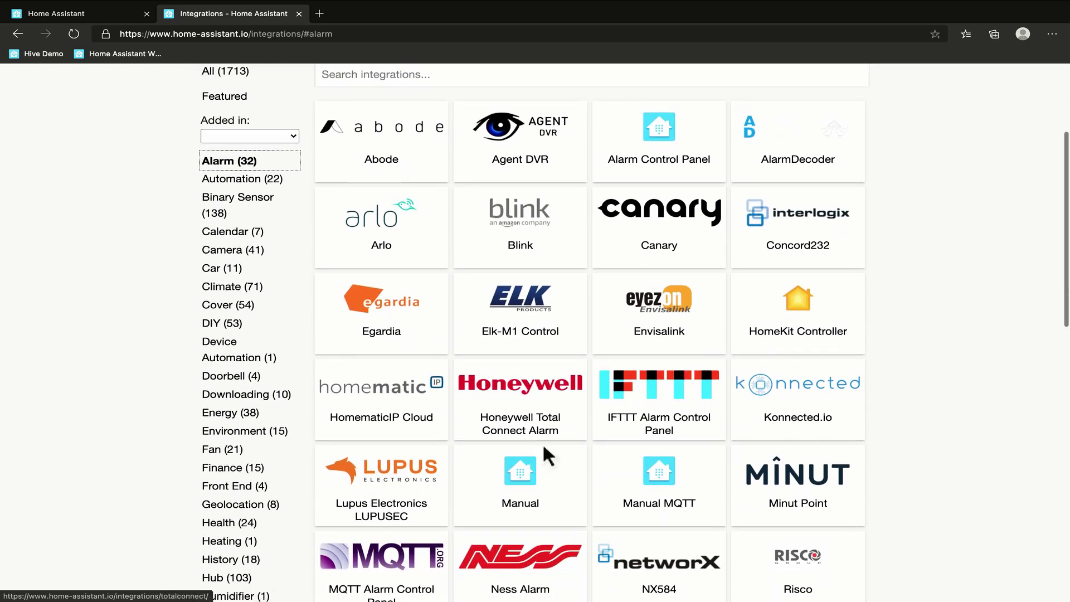
click(517, 474)
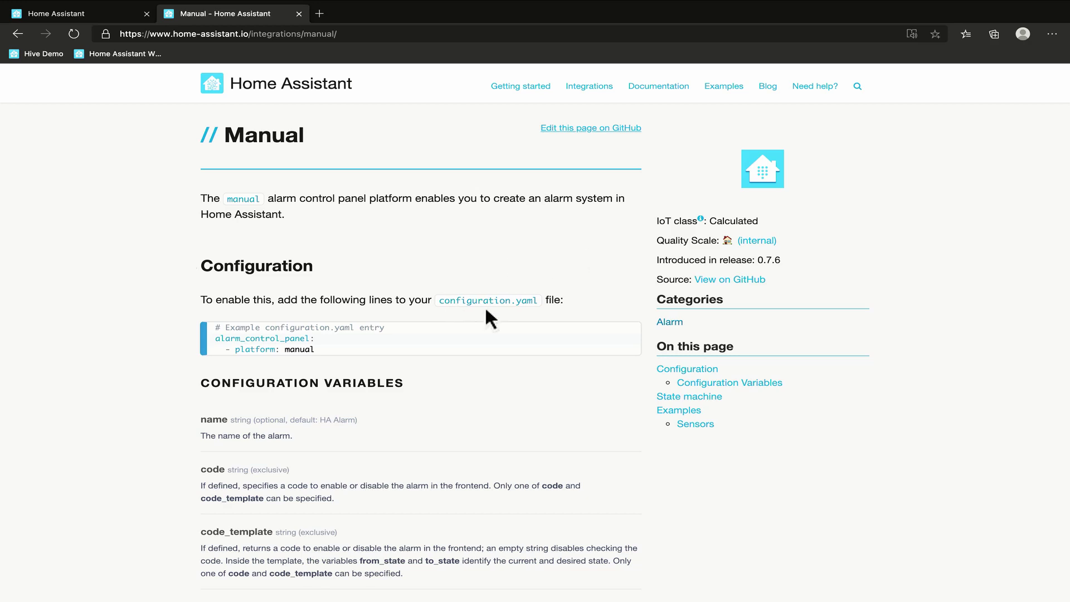
Copy the Manual alarm example alarm_control_panel block from Examples and return to configuration.yaml.
scroll(487, 314, down, 8)
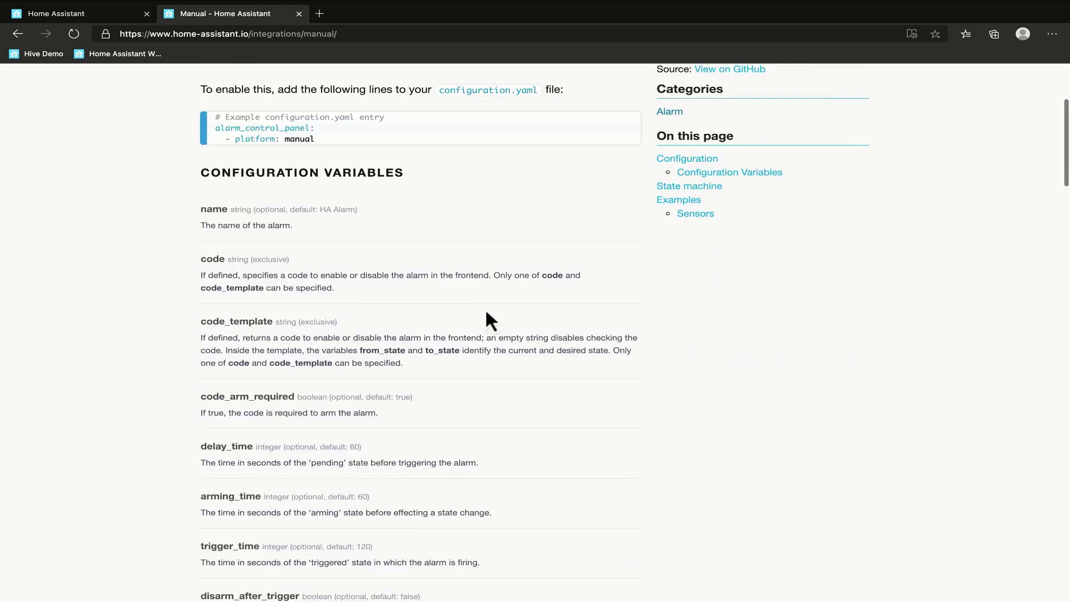
scroll(487, 313, down, 10)
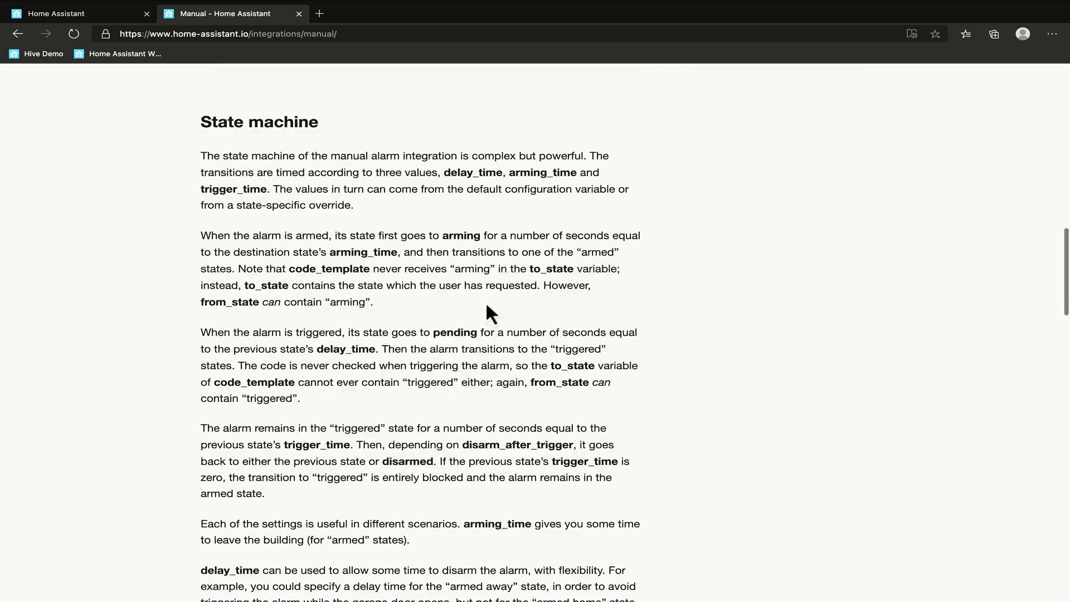
scroll(486, 301, down, 8)
triple_click(285, 273)
key(ctrl+c)
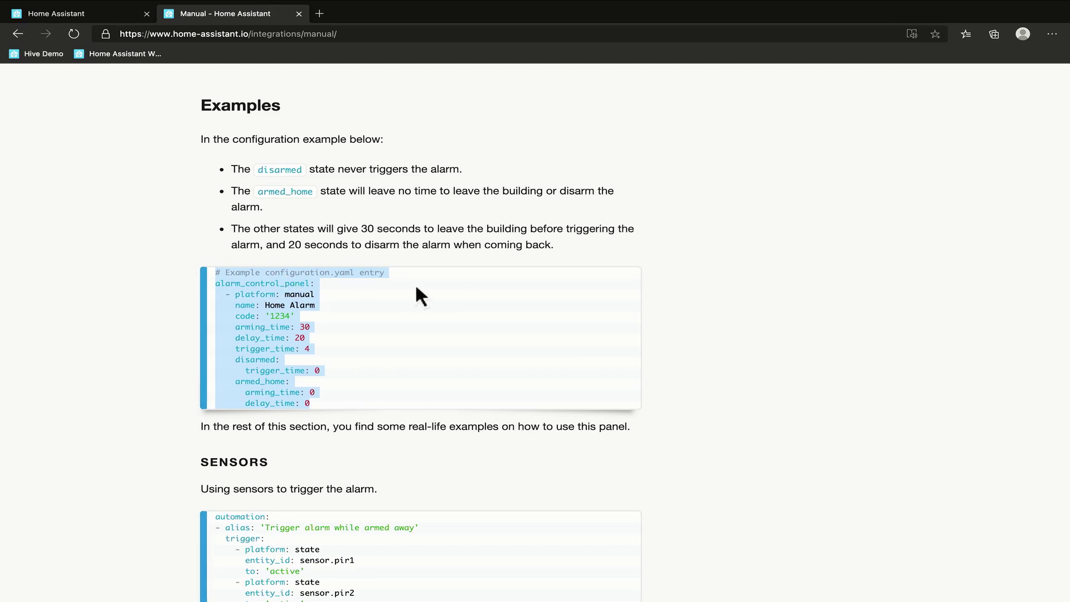
key(ctrl+Right)
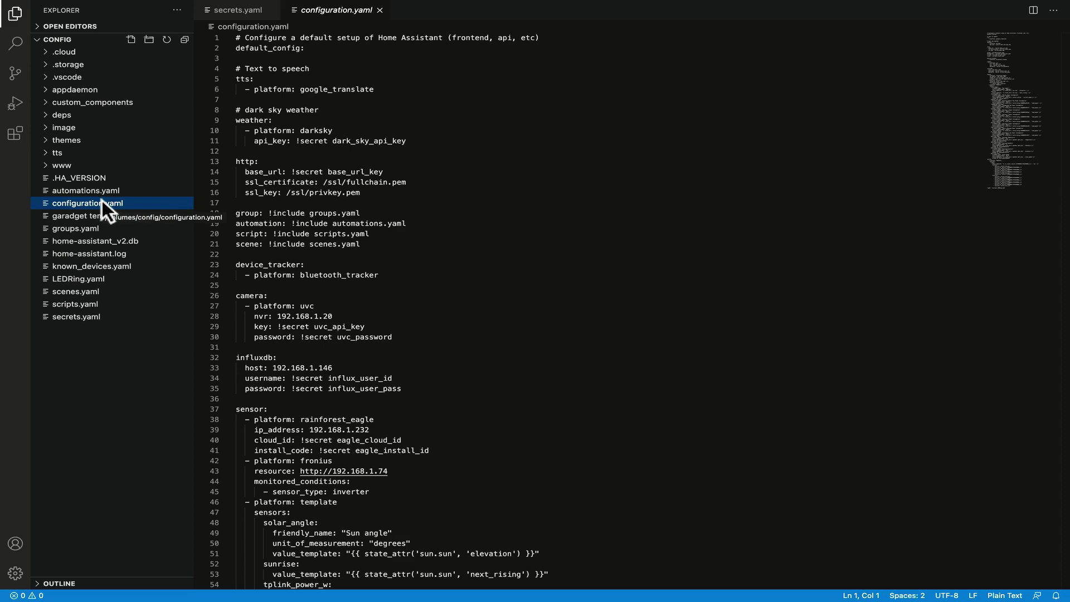
Paste the manual alarm_control_panel example below the LEDRing light include line.
scroll(410, 313, down, 15)
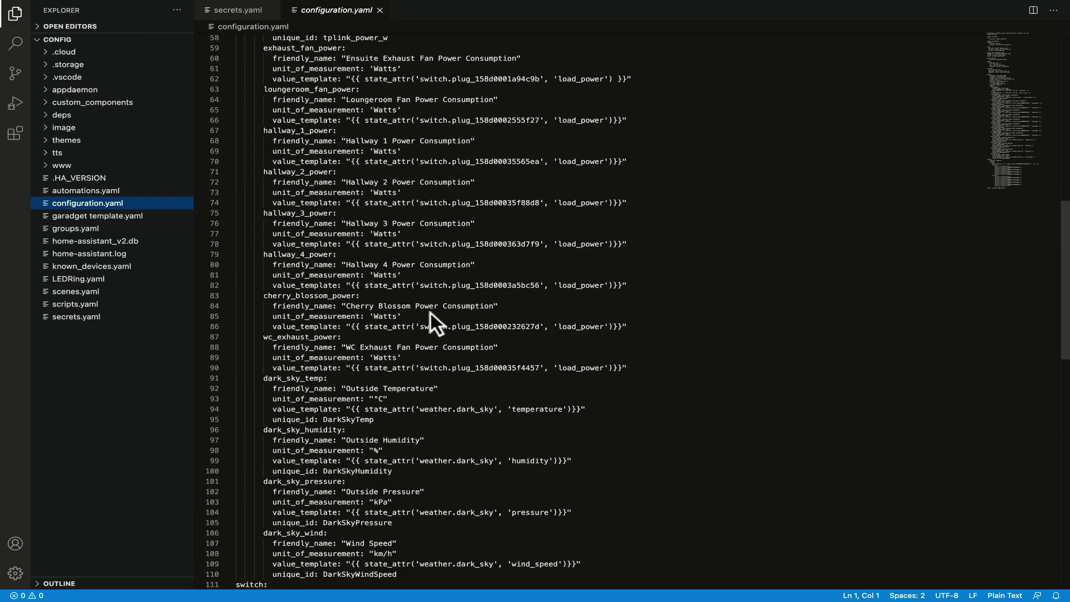
scroll(430, 312, down, 13)
click(413, 335)
key(Return)
key(Return)
key(ctrl+v)
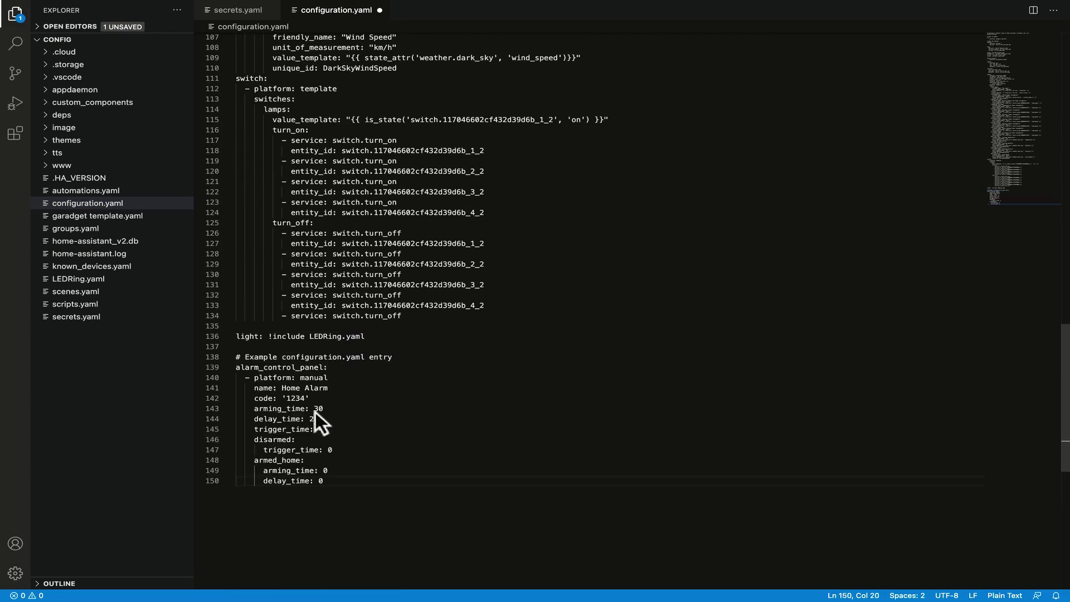
Replace the example's demo code value with !secret alarm_code.
click(316, 398)
key(BackSpace)
key(BackSpace)
key(BackSpace)
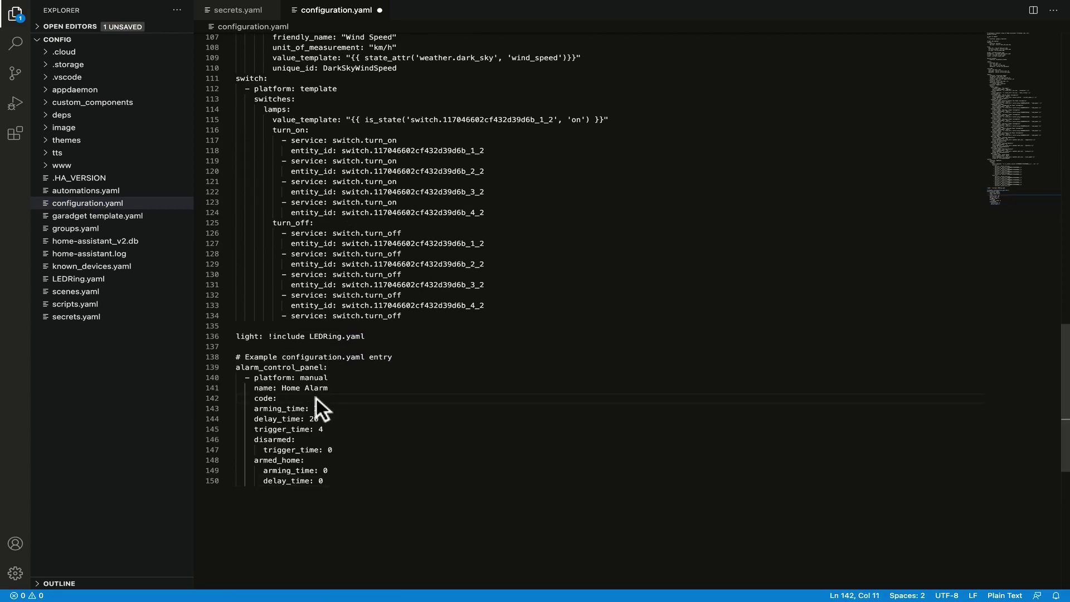
text(!secre)
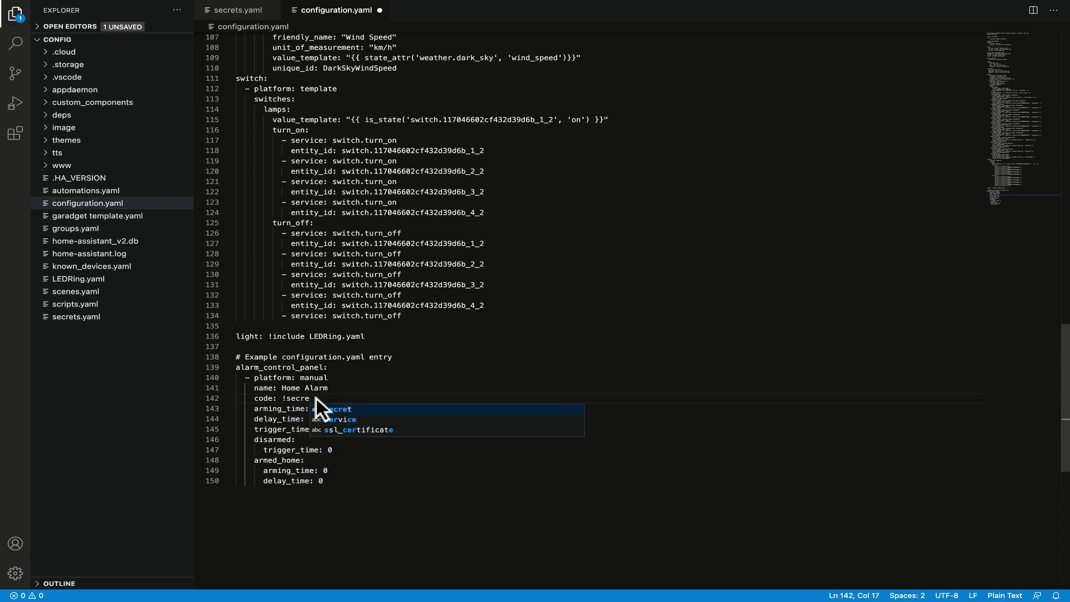
text(t)
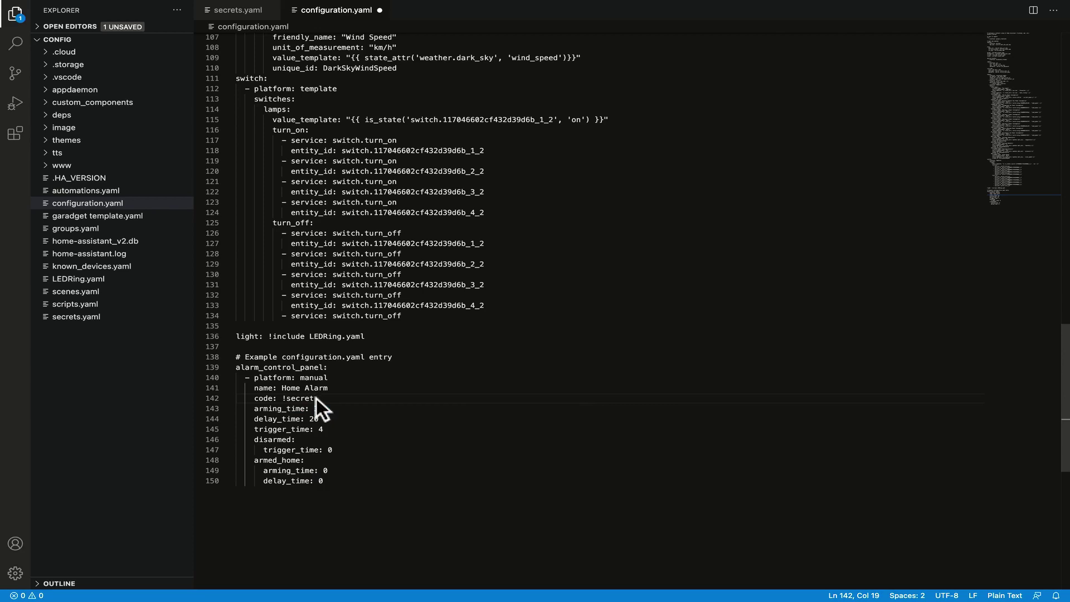
text( alarm)
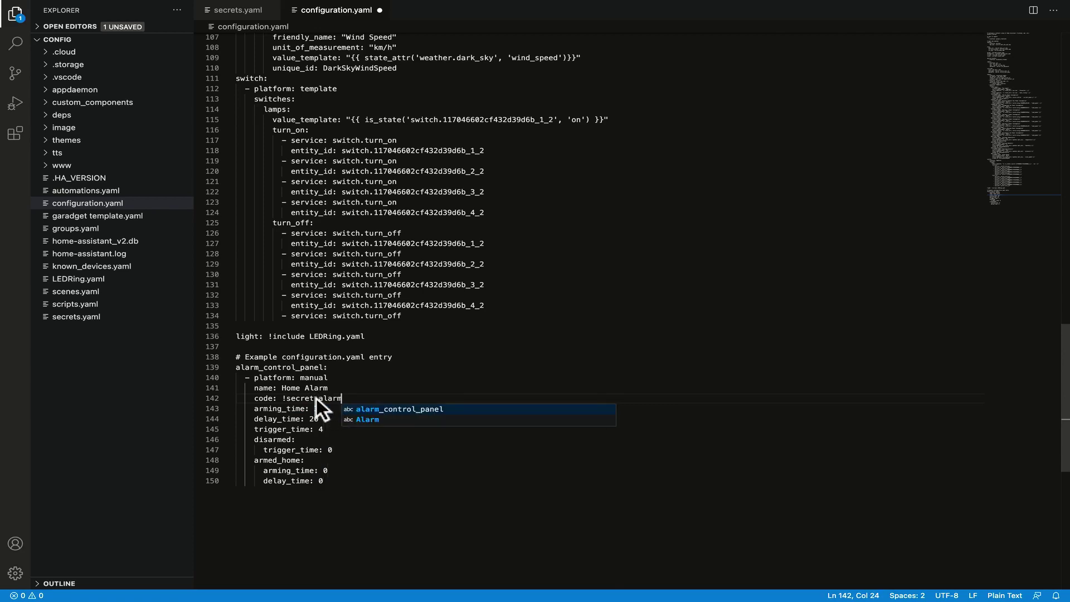
text(_code)
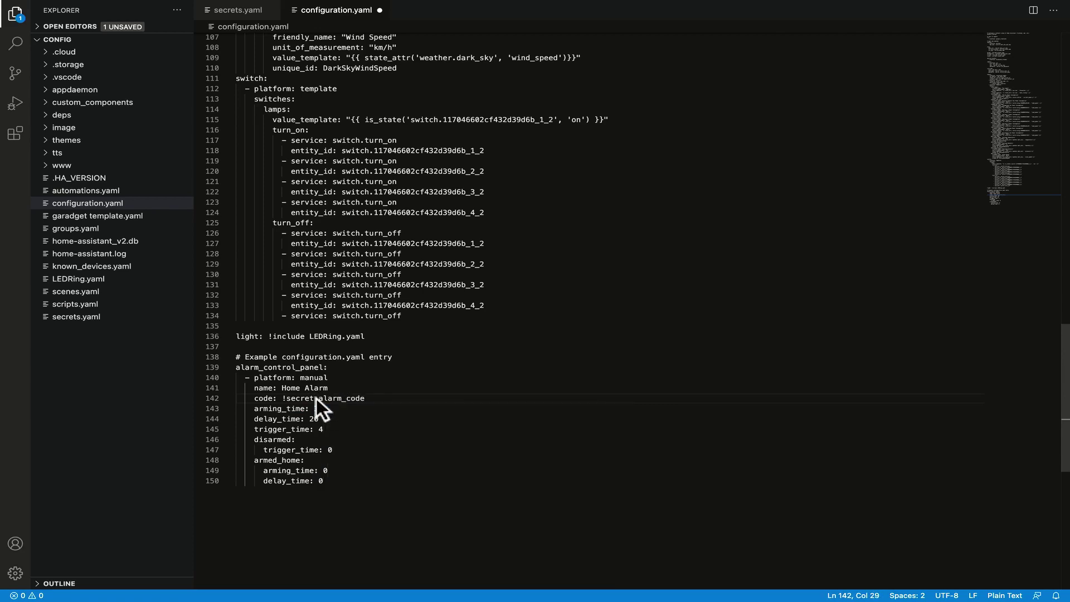
click(70, 316)
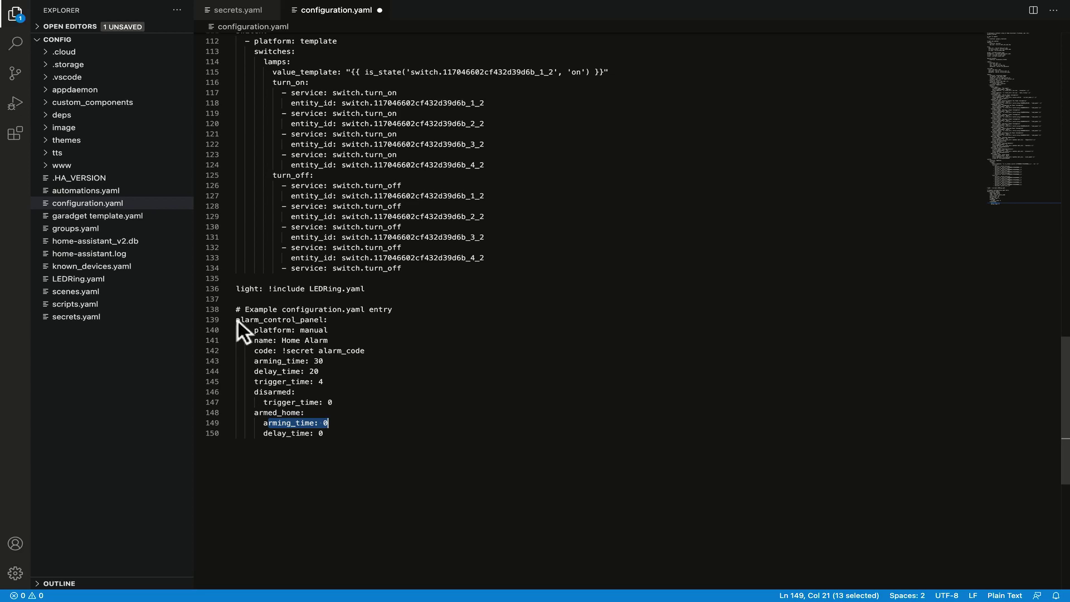
drag(240, 320, 314, 340)
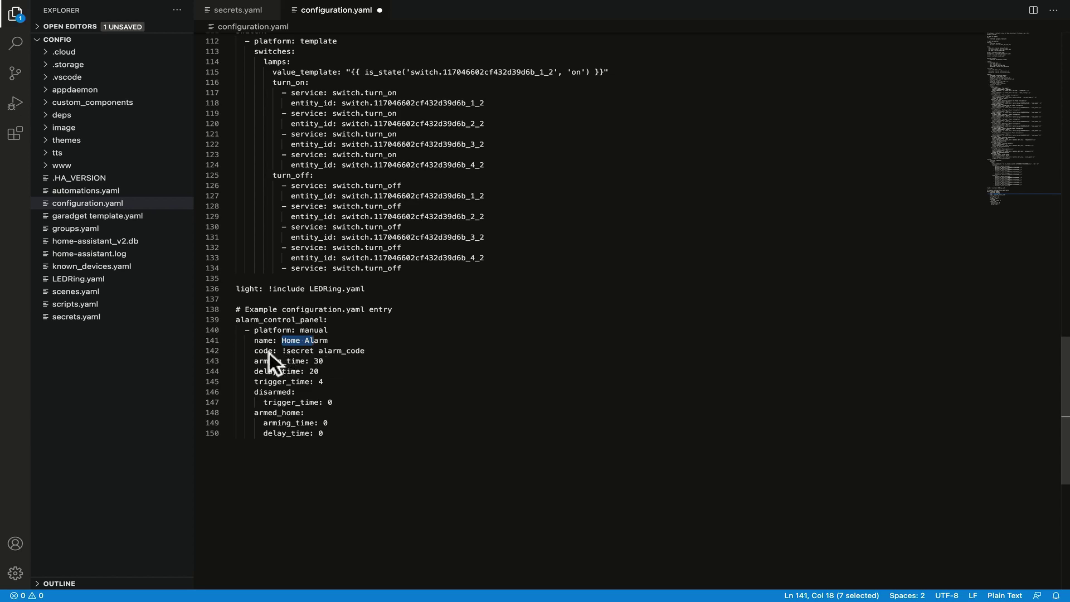
drag(272, 353, 336, 351)
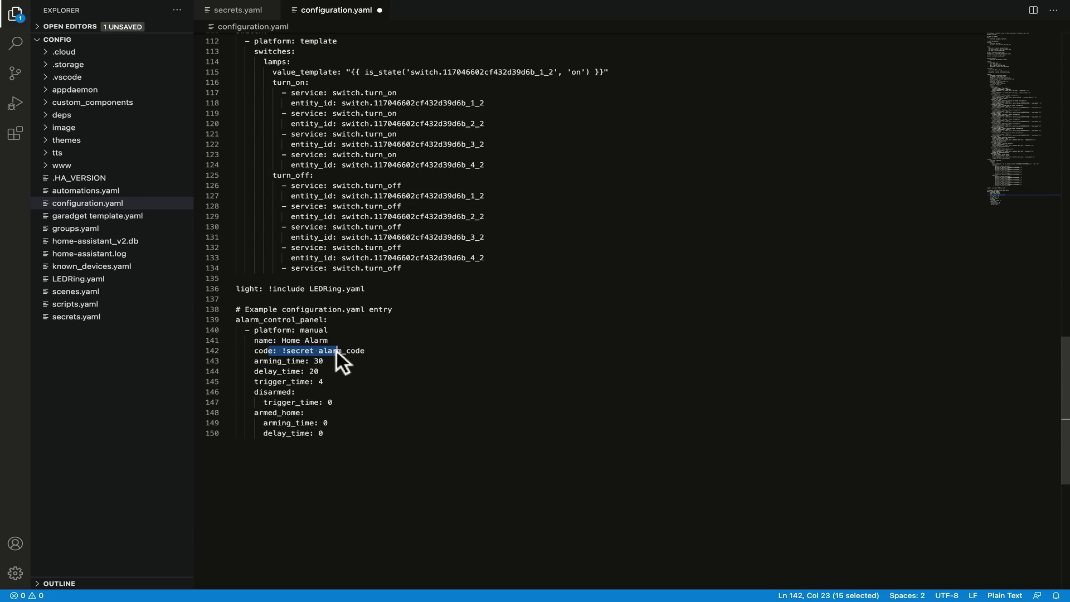
click(282, 361)
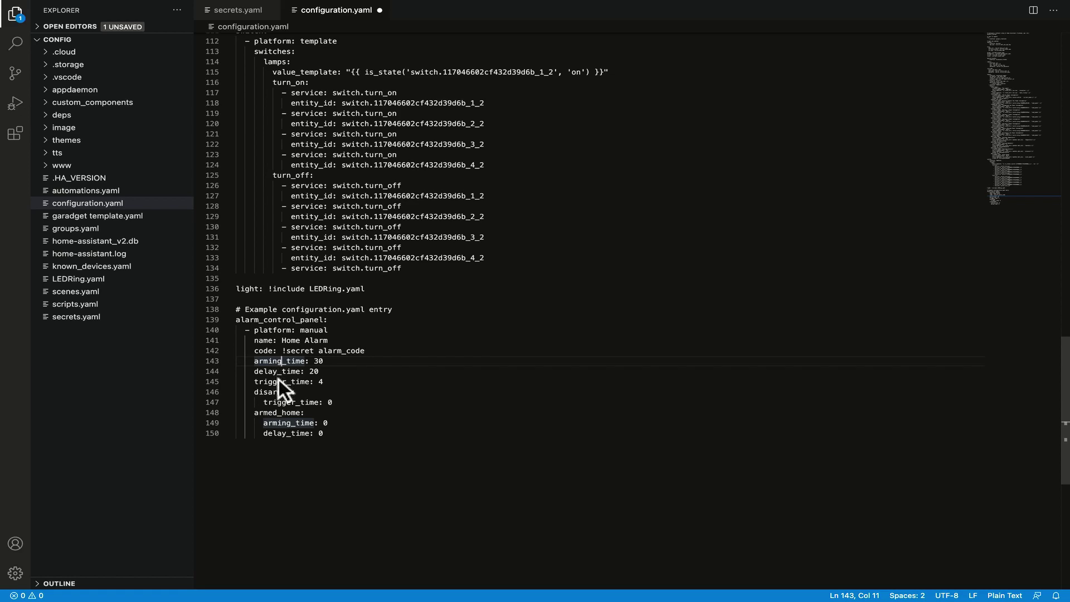
Change the alarm's trigger_time value from 4 to 120.
key(Down)
key(Down)
key(Right)
key(Right)
key(Right)
key(Right)
key(Right)
key(Right)
key(Right)
key(Right)
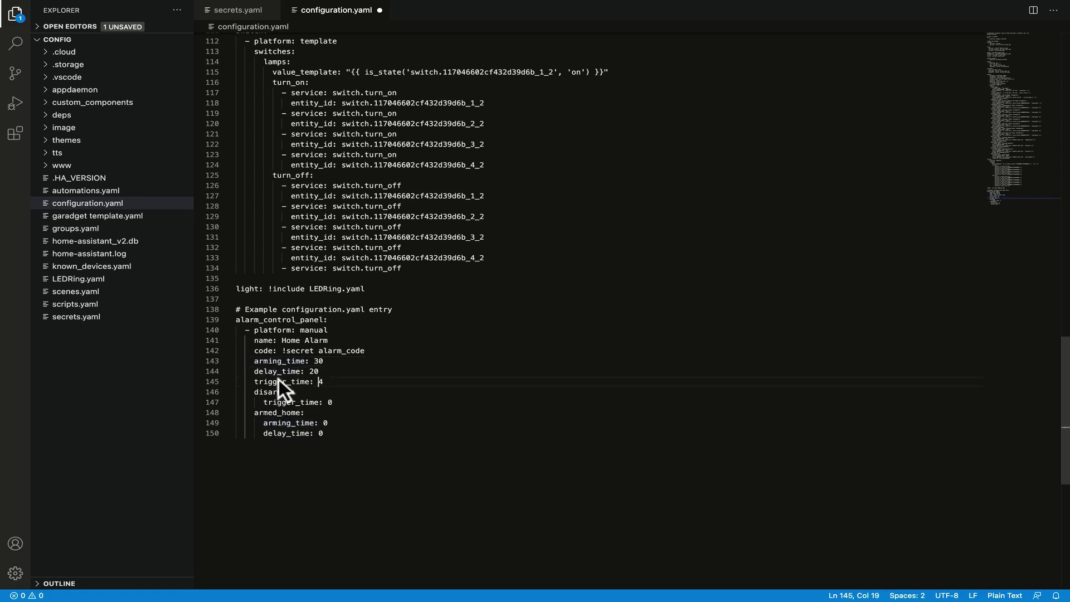
key(Delete)
text(120)
Clear the disarmed and armed_home override lines below the timing settings.
scroll(278, 379, up, 1)
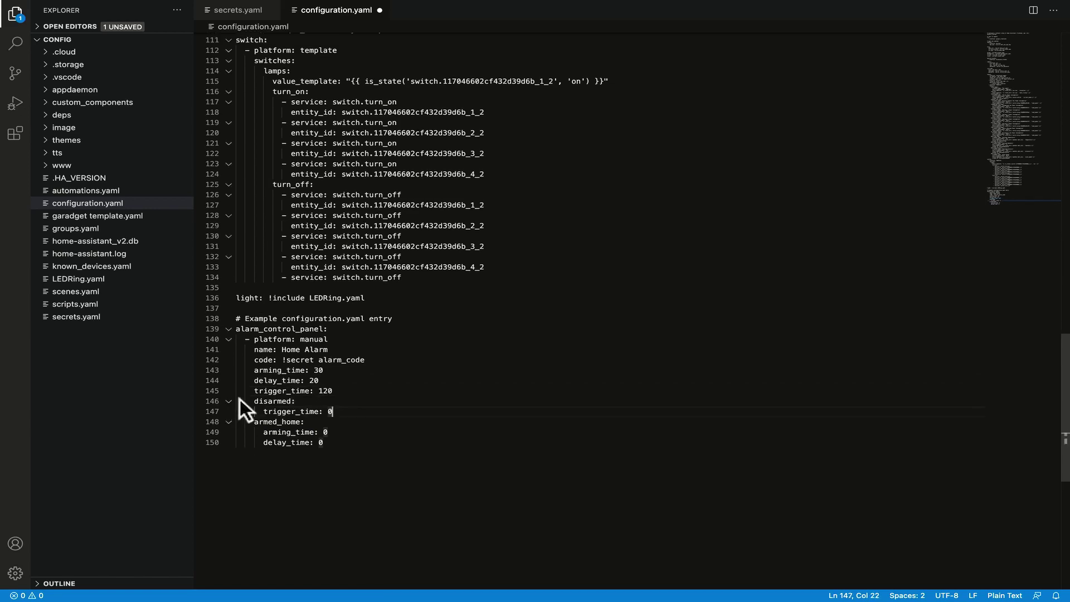
click(240, 399)
drag(239, 399, 363, 442)
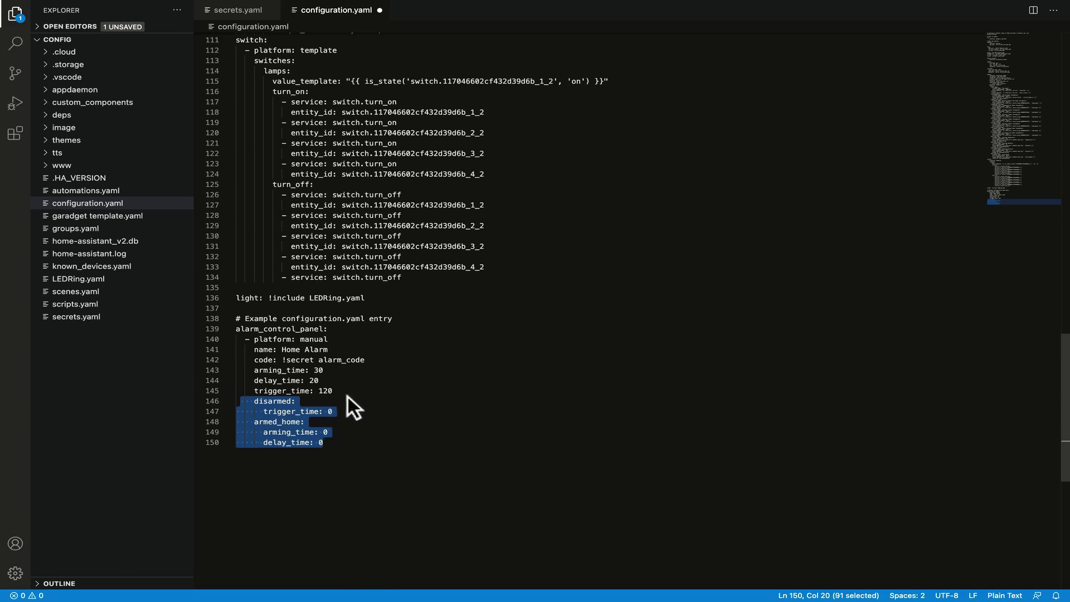
click(363, 431)
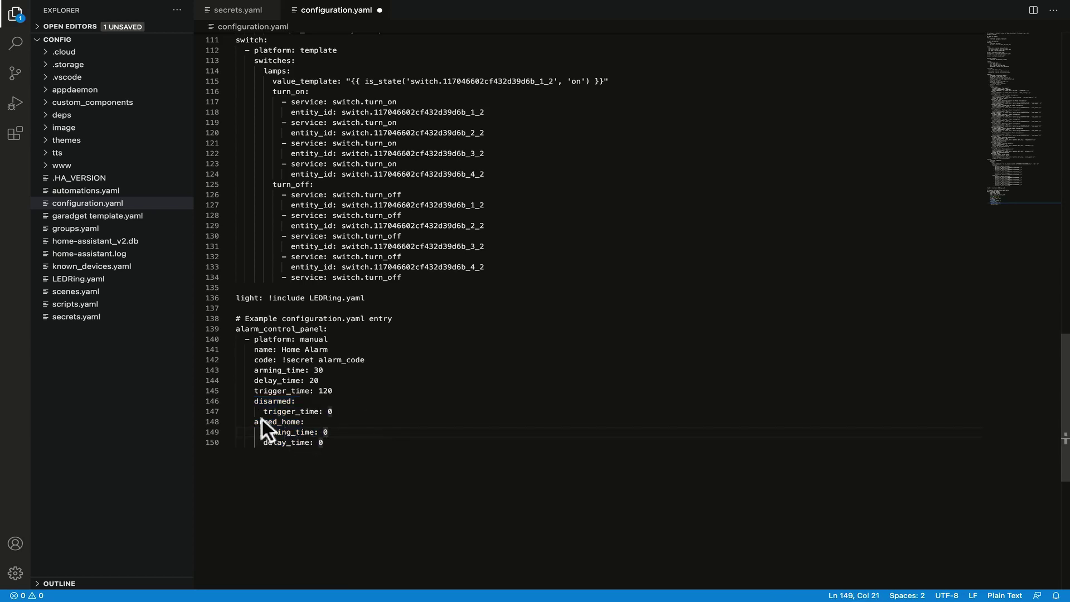
drag(300, 432, 397, 429)
click(316, 442)
Add code_arm_require: false at the panel's top level after delay_time.
click(397, 445)
key(Return)
key(BackSpace)
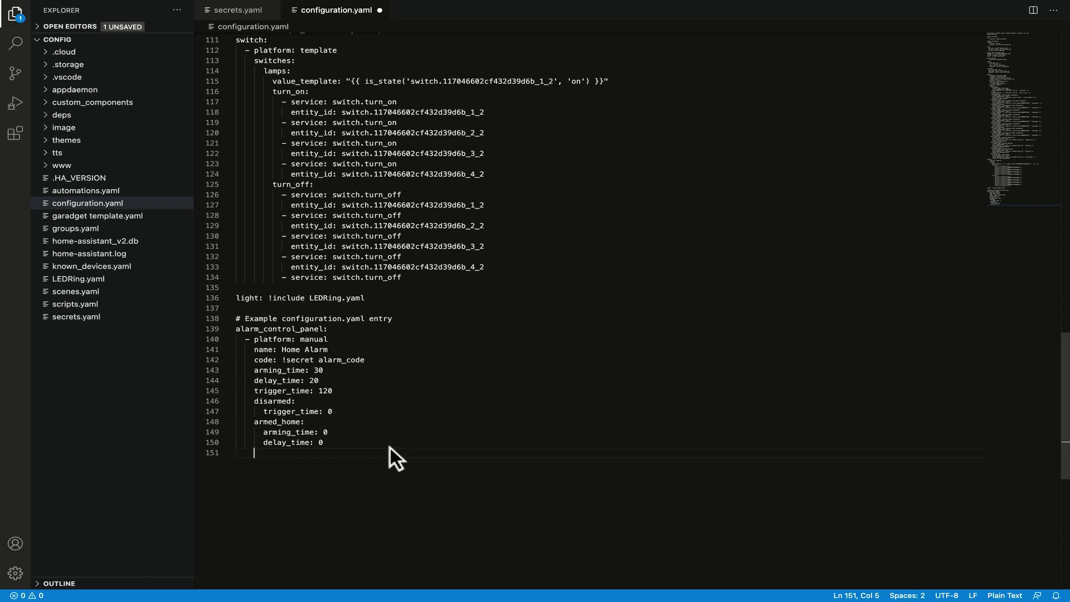
text(code_arm_require: false)
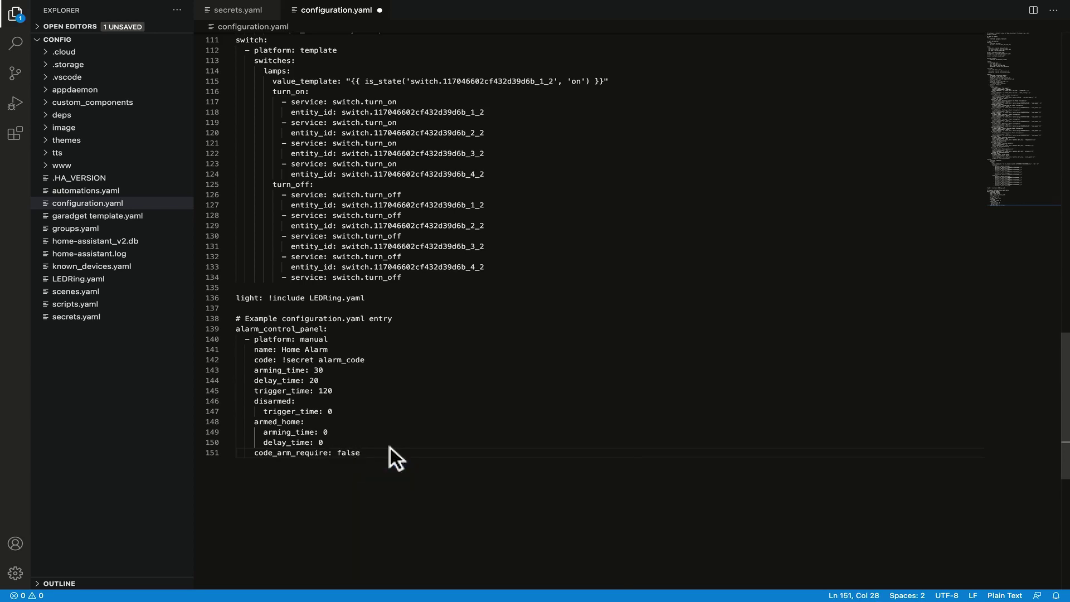
Drop the disarm_after_trigger: true entry again and save configuration.yaml.
key(Return)
text(di)
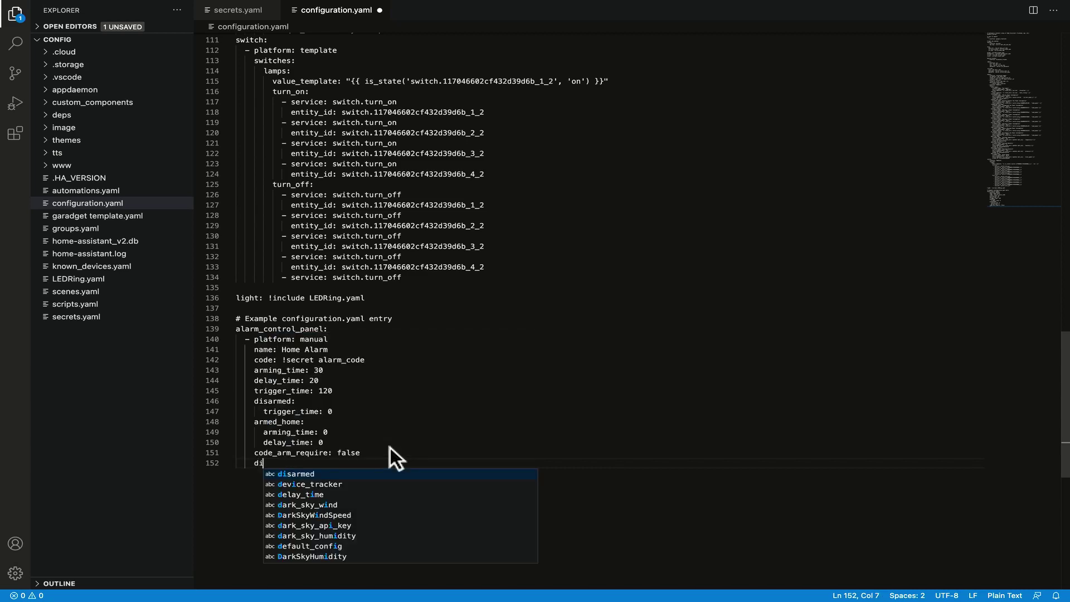
text(sarm_aft)
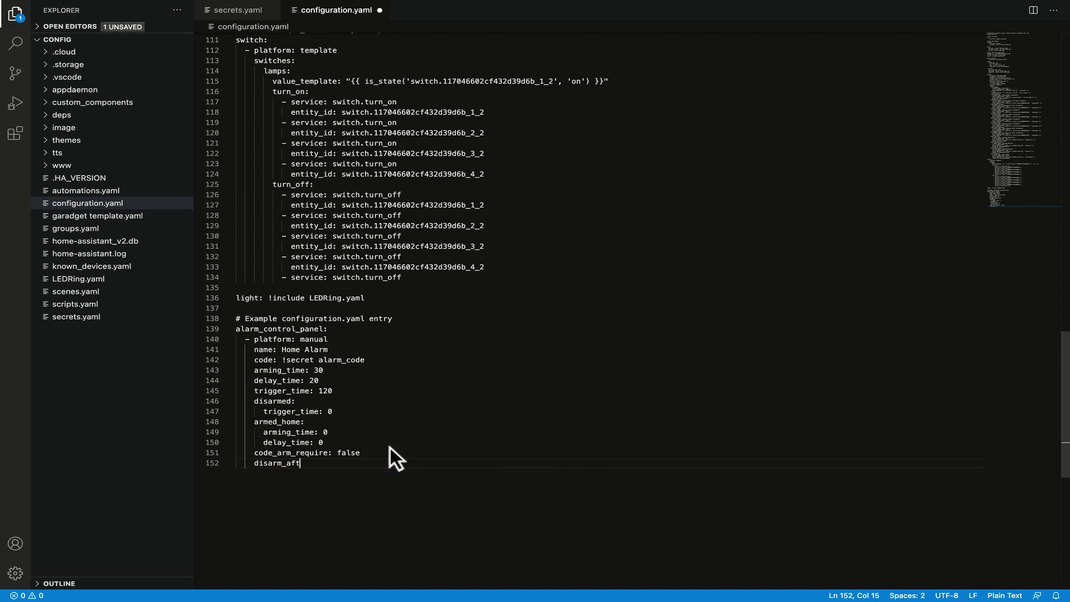
text(er_trigger: true)
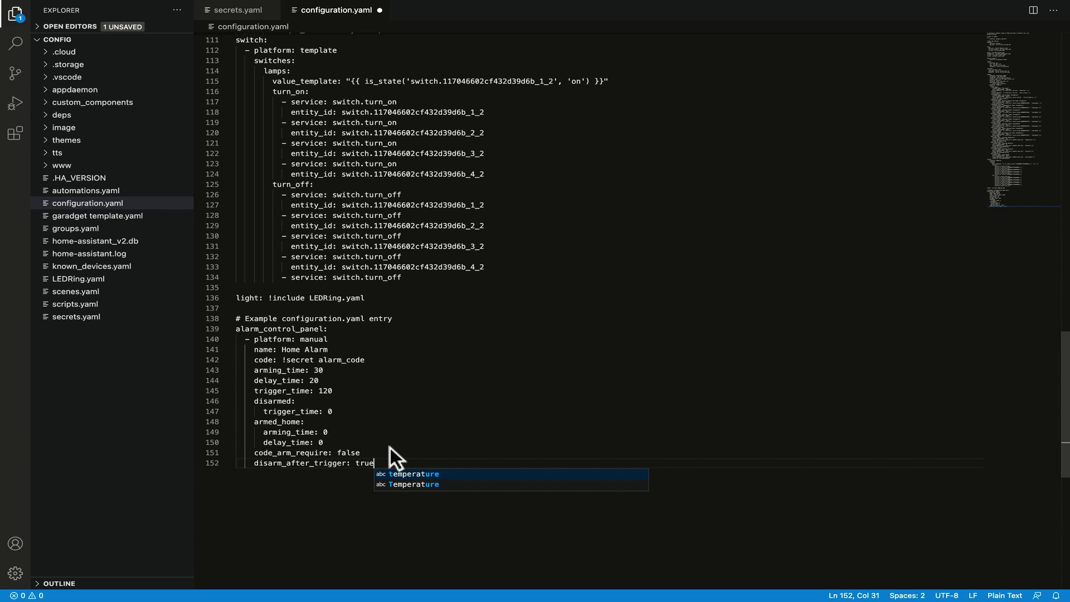
key(BackSpace)
key(BackSpace)
key(BackSpace)
key(BackSpace)
key(BackSpace)
key(BackSpace)
key(BackSpace)
key(BackSpace)
key(BackSpace)
key(BackSpace)
key(BackSpace)
key(BackSpace)
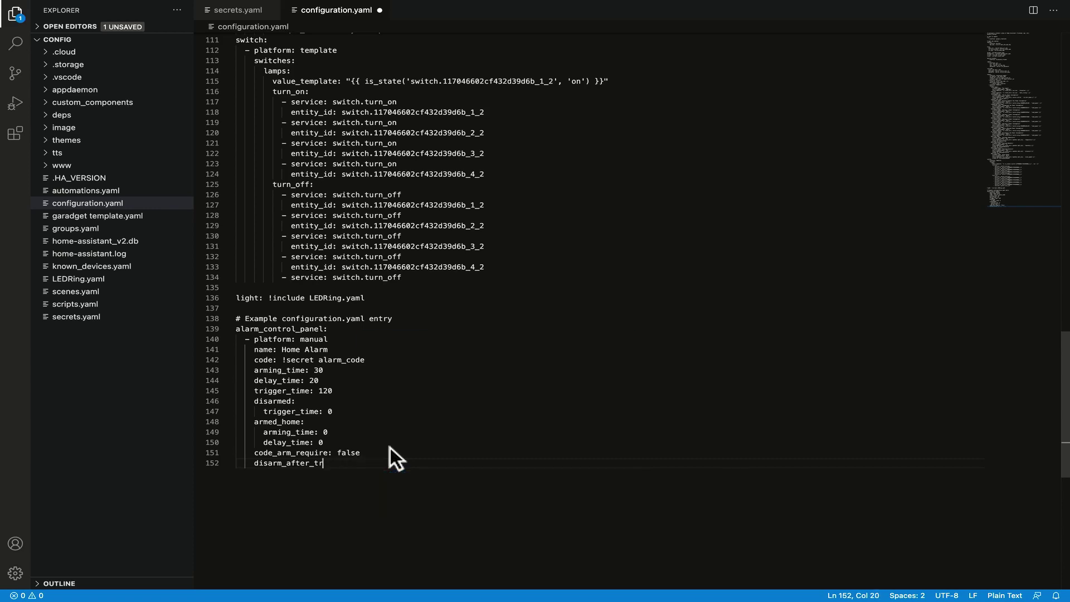
key(BackSpace)
key(BackSpace)
key(BackSpace)
key(BackSpace)
key(BackSpace)
key(BackSpace)
key(BackSpace)
key(BackSpace)
key(BackSpace)
key(BackSpace)
key(BackSpace)
key(BackSpace)
key(BackSpace)
key(BackSpace)
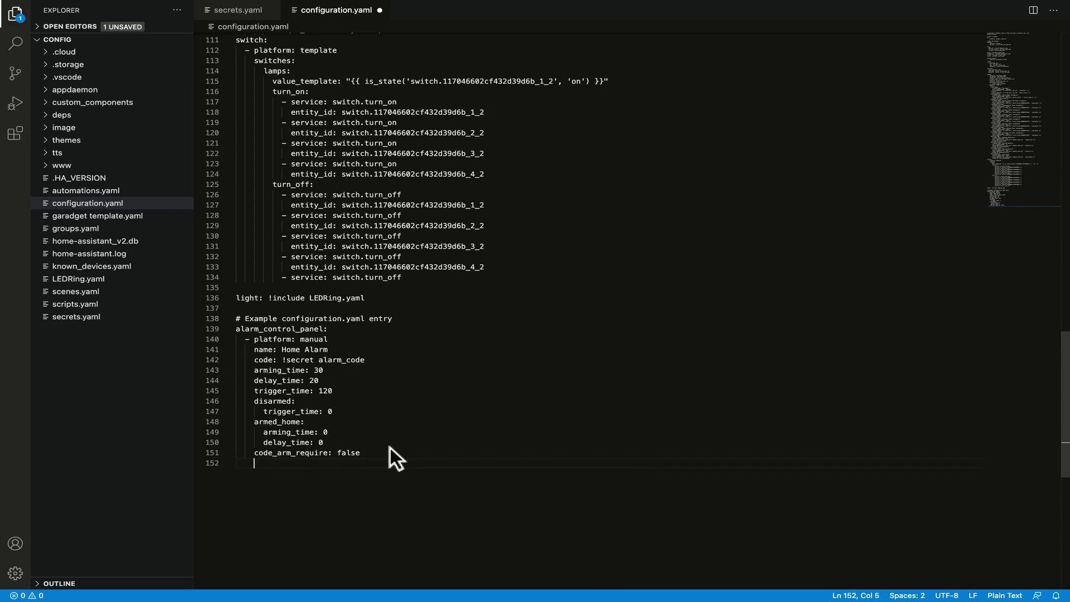
key(super+s)
Run Check Configuration in Server Controls, which flags code_arm_require as invalid, then return to the editor.
key(super+Tab)
click(85, 15)
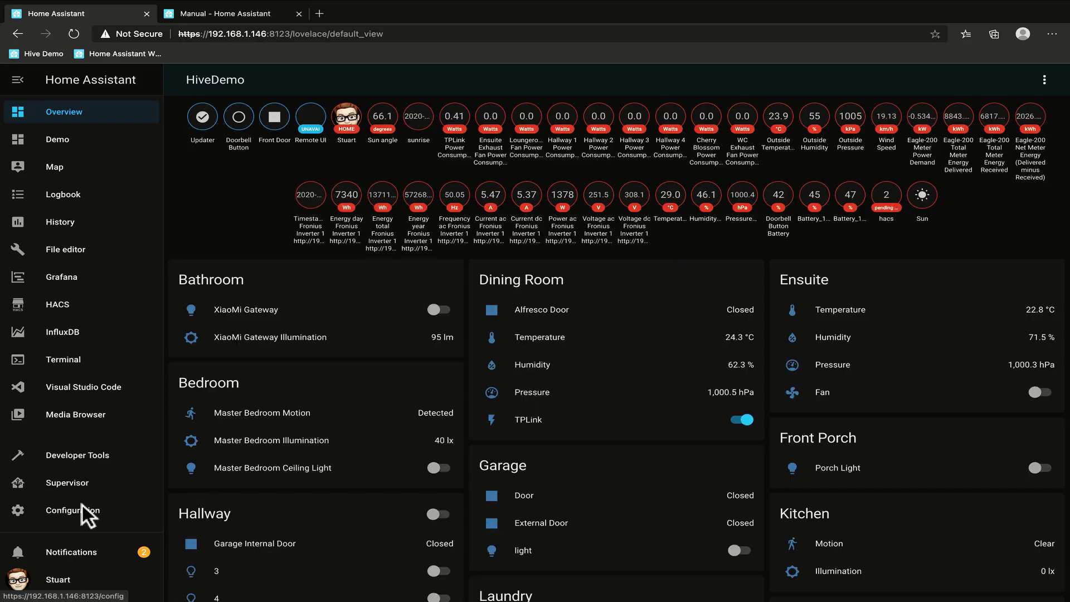
click(81, 509)
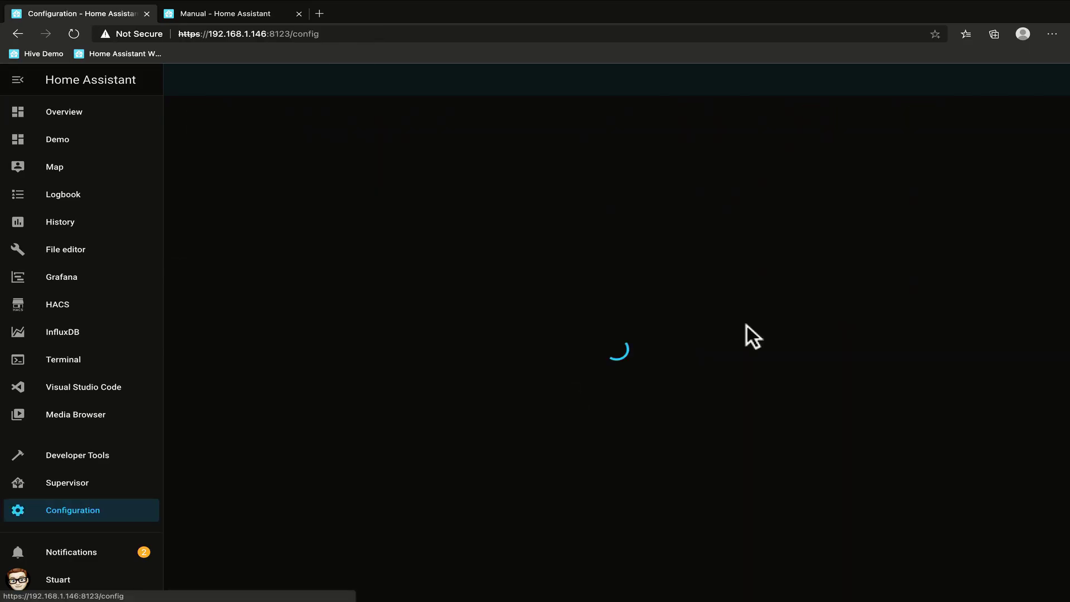
scroll(770, 333, down, 9)
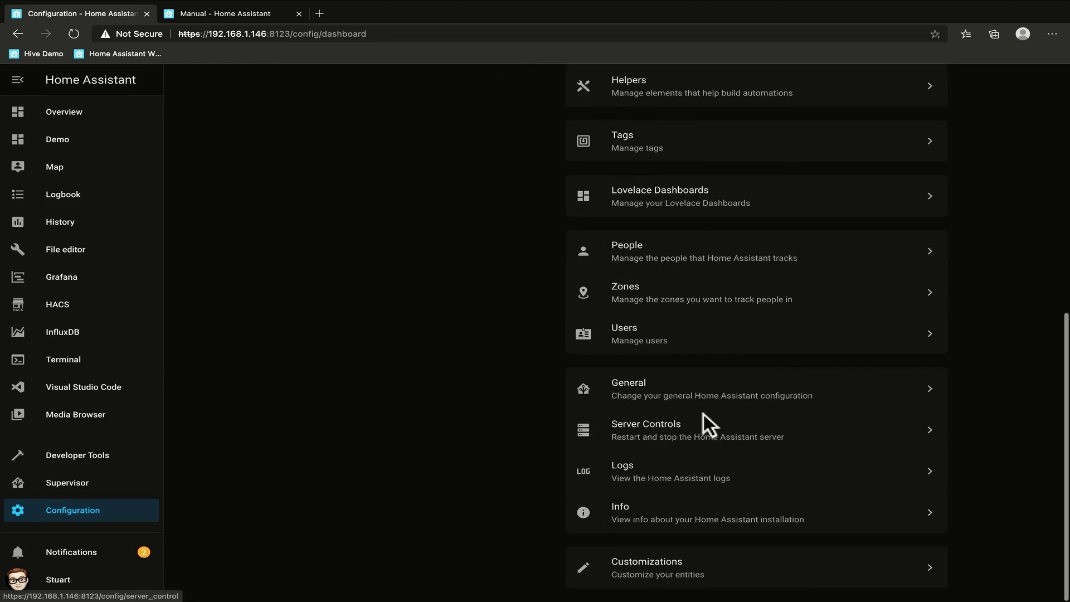
click(704, 423)
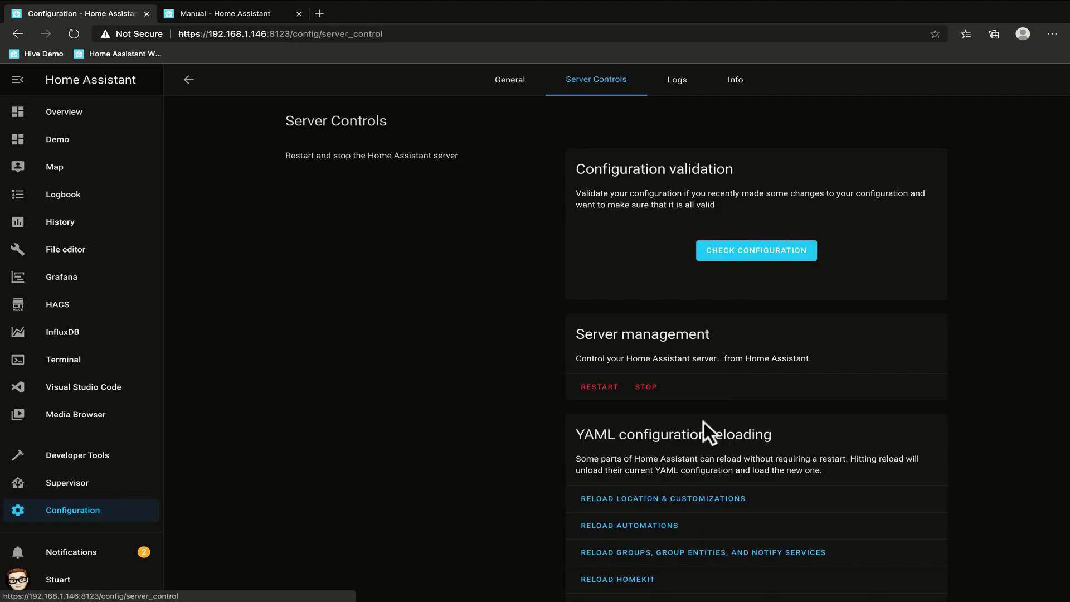
click(736, 253)
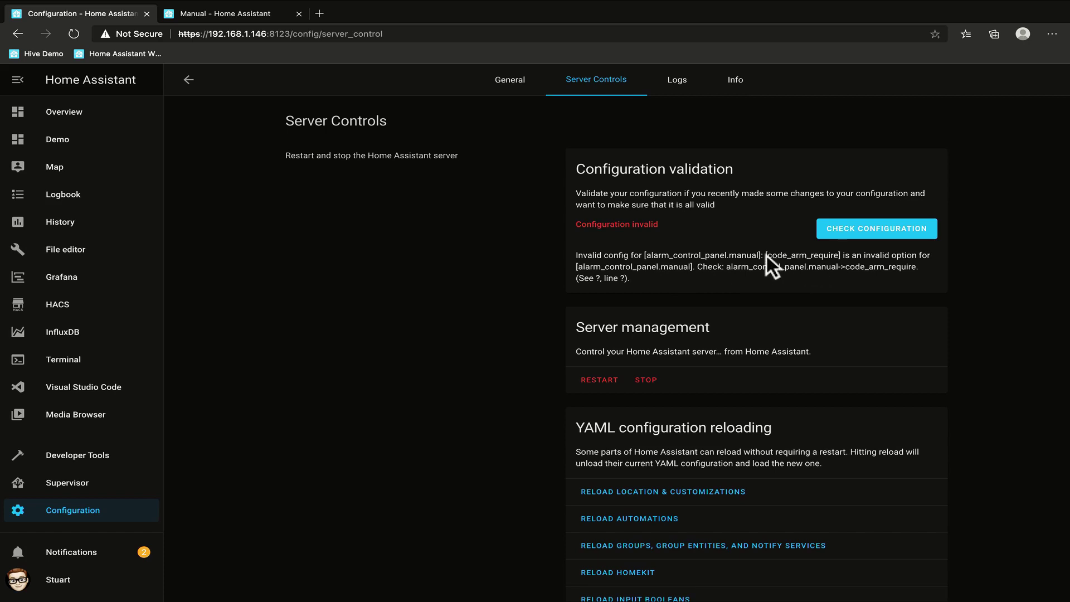
key(ctrl+Right)
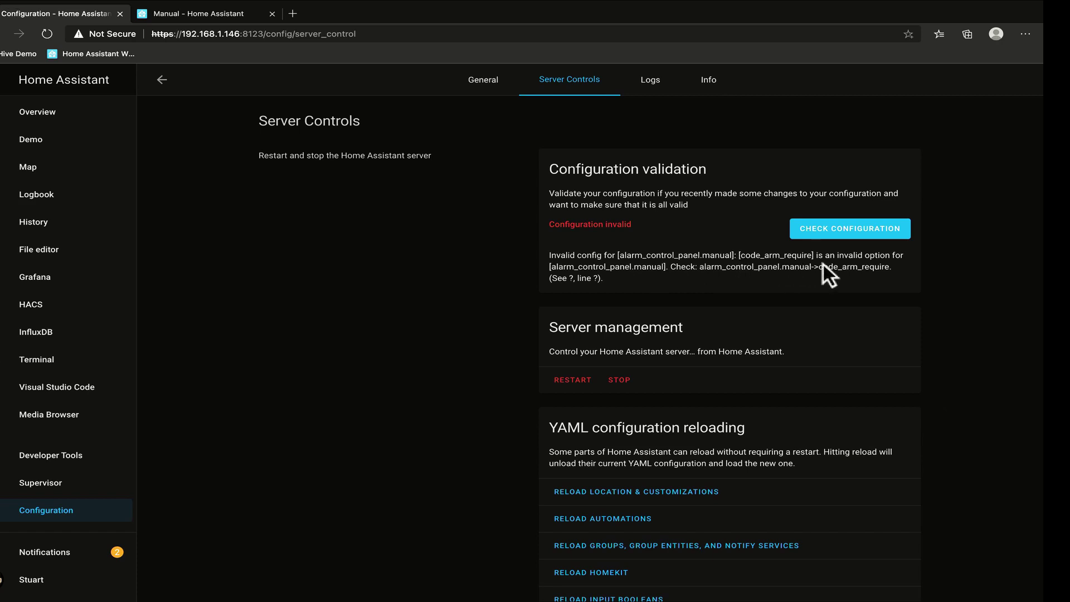
Append 'd' so line 151 reads code_arm_required: false, and save the file.
key(Left)
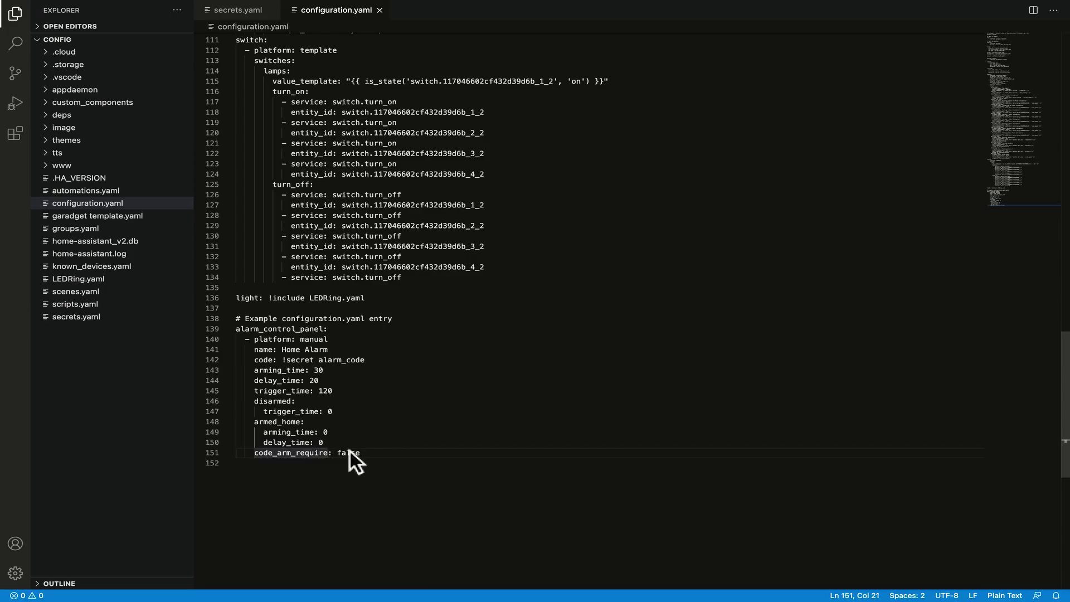
text(d)
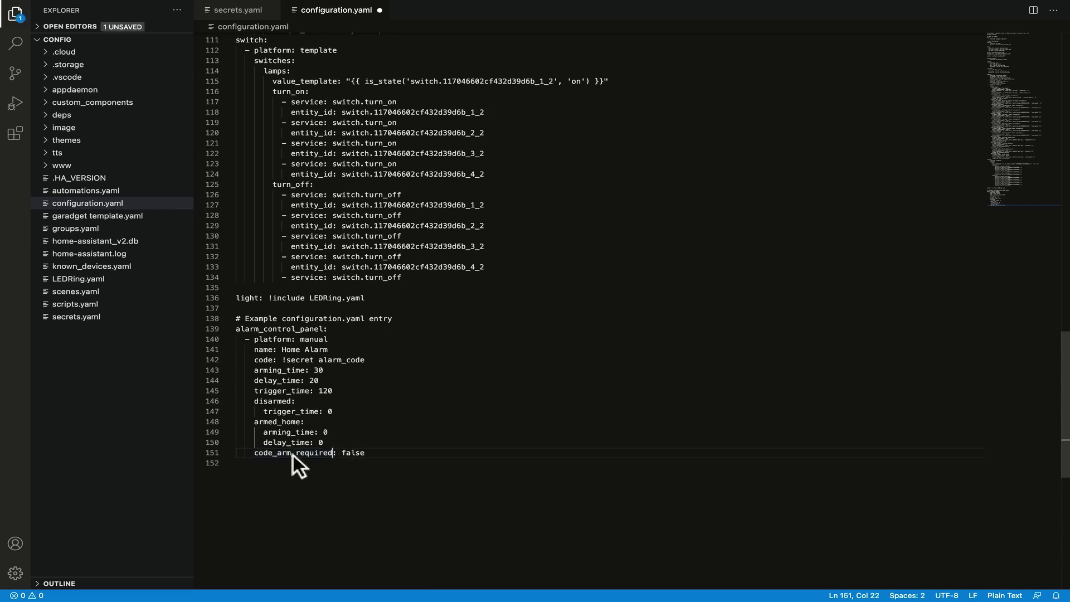
click(403, 411)
key(ctrl+s)
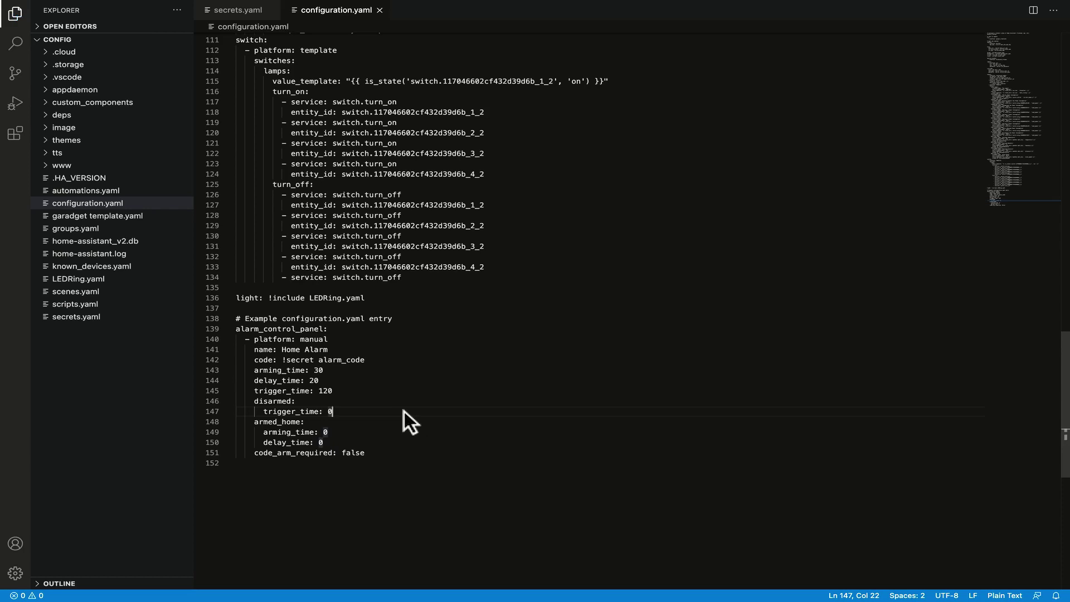
Re-check the configuration as valid, restart the server, and open the HiveDemo Overview.
key(alt+Tab)
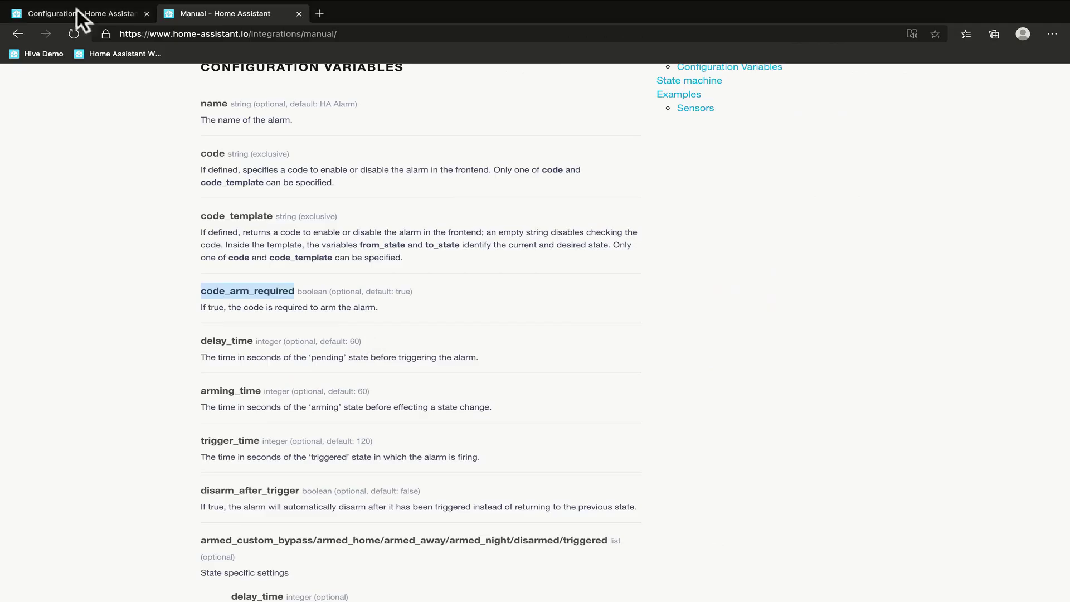
click(79, 15)
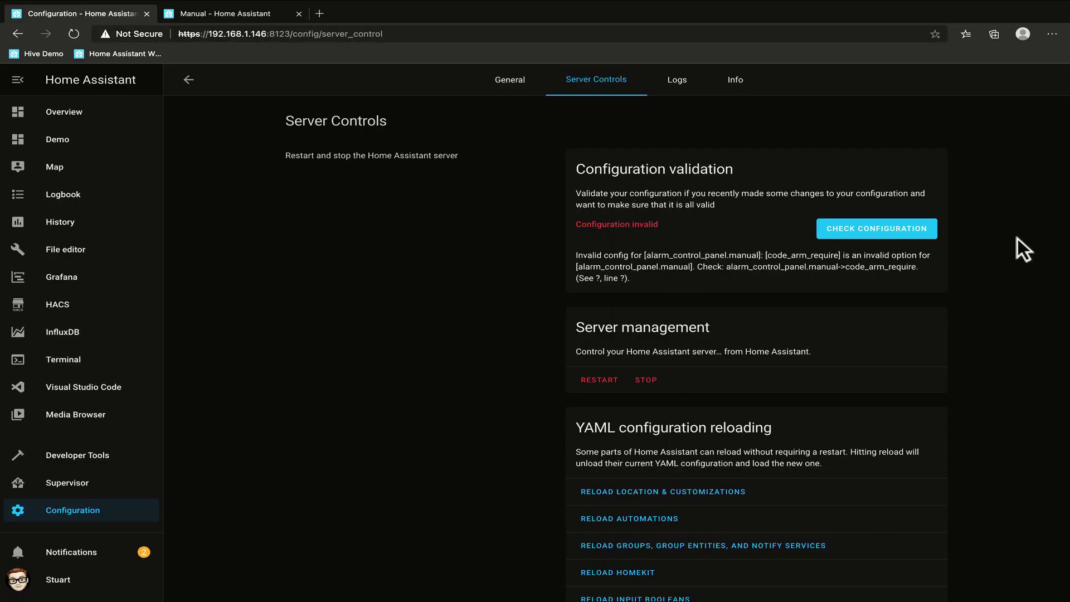
click(894, 223)
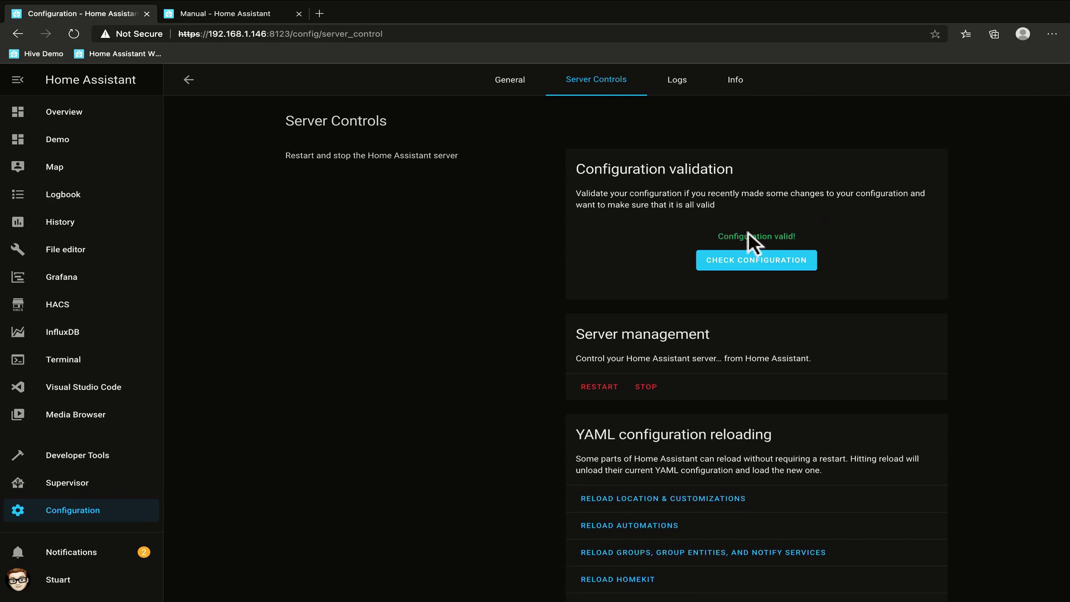
click(600, 386)
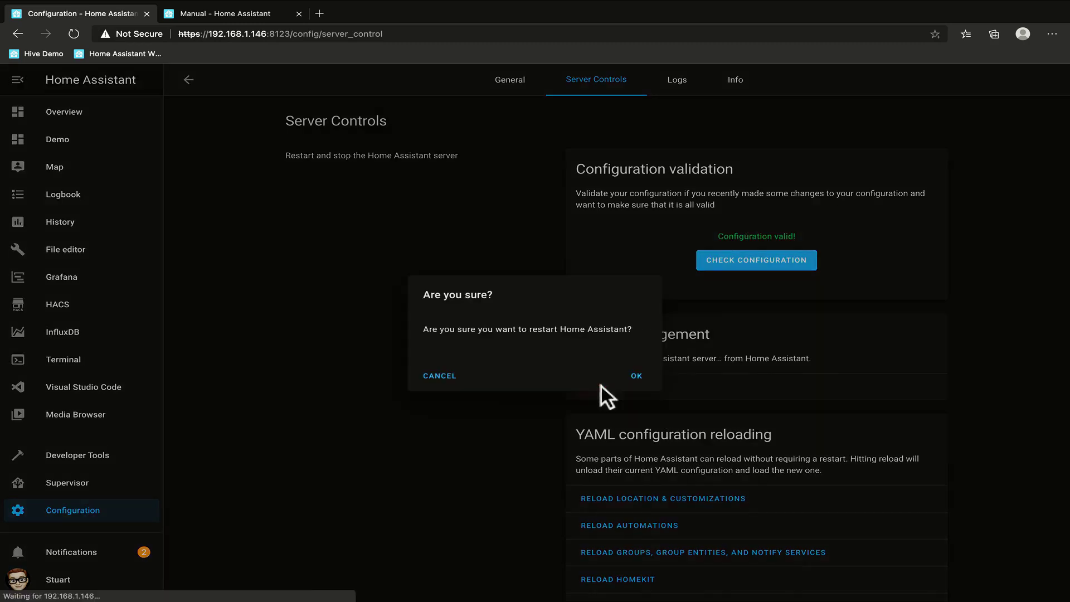
click(638, 376)
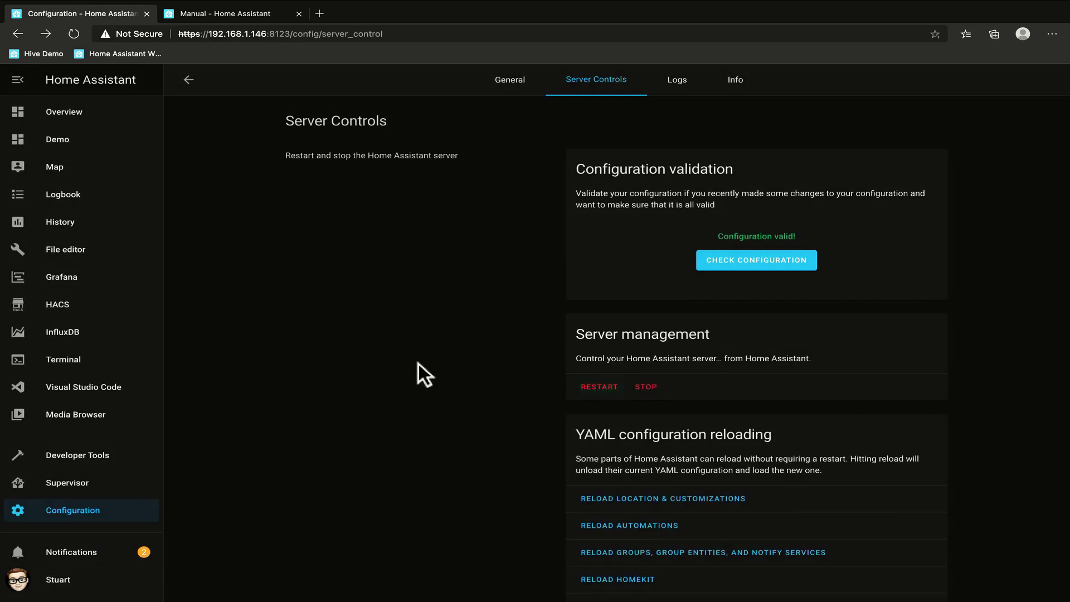
click(81, 116)
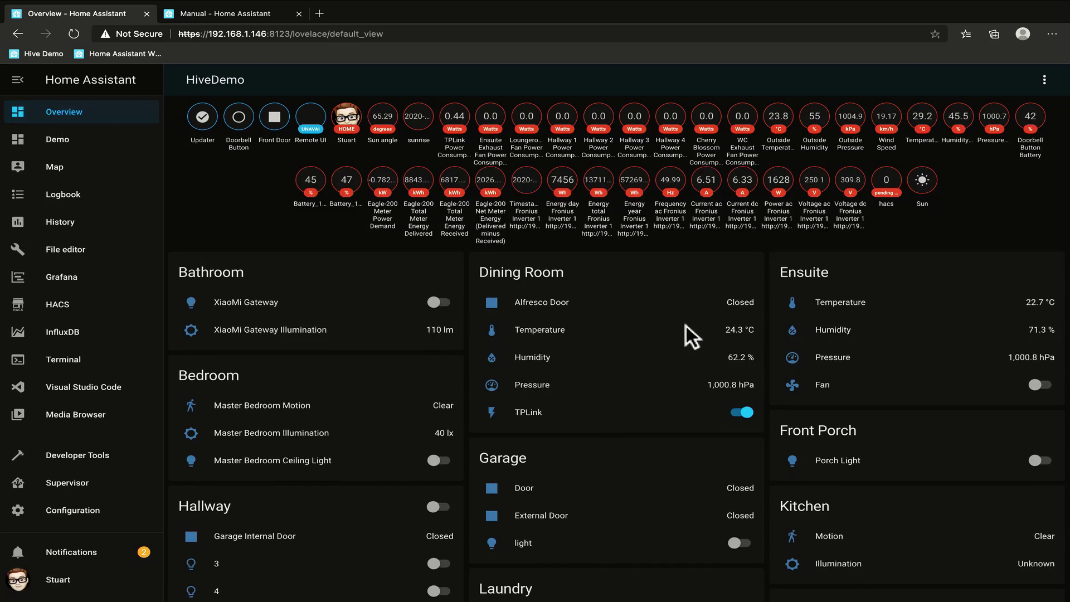
Arm the Home Alarm card, disarm it by entering its code, then arm and disarm once more.
scroll(711, 325, down, 3)
scroll(711, 324, down, 15)
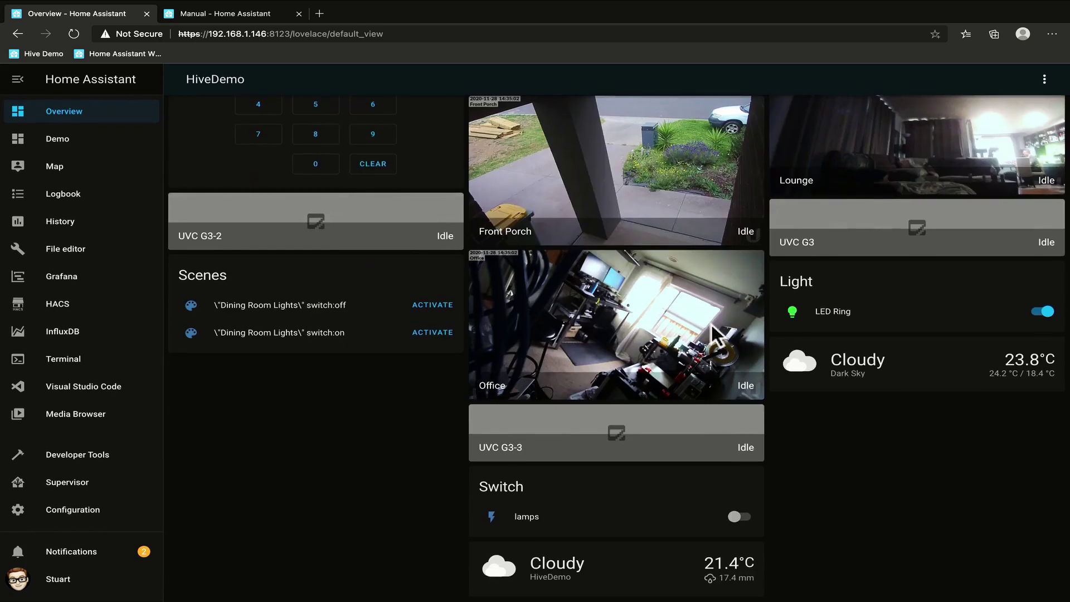
scroll(715, 335, up, 5)
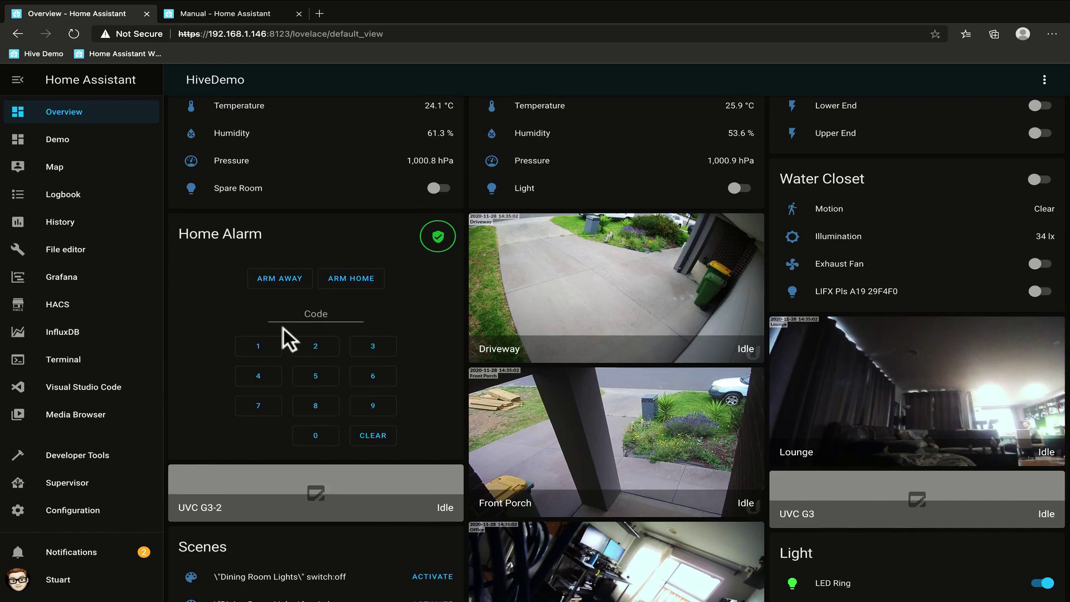
click(283, 277)
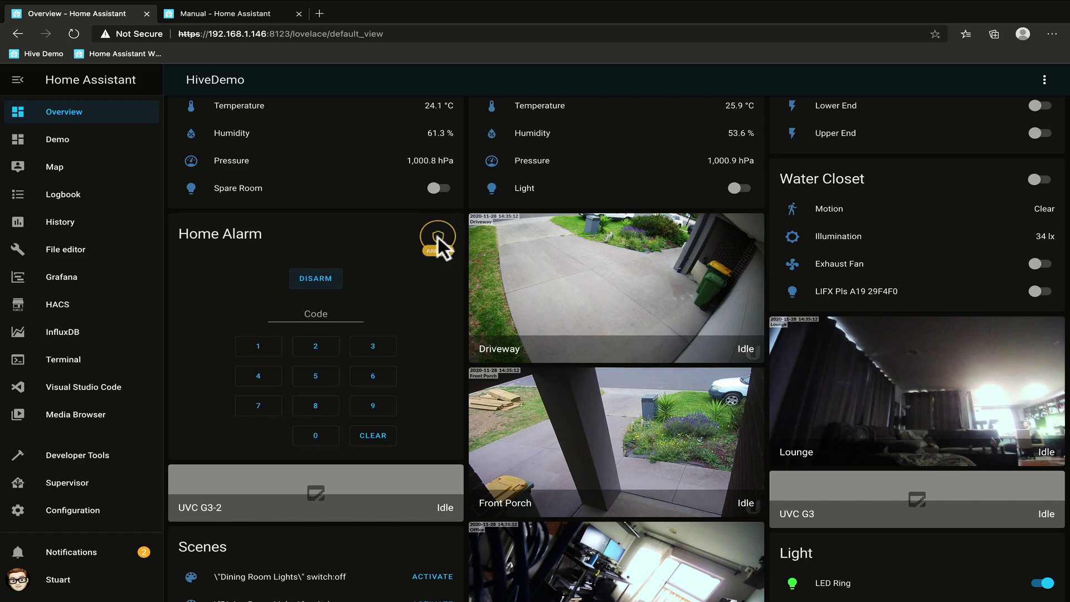
click(292, 322)
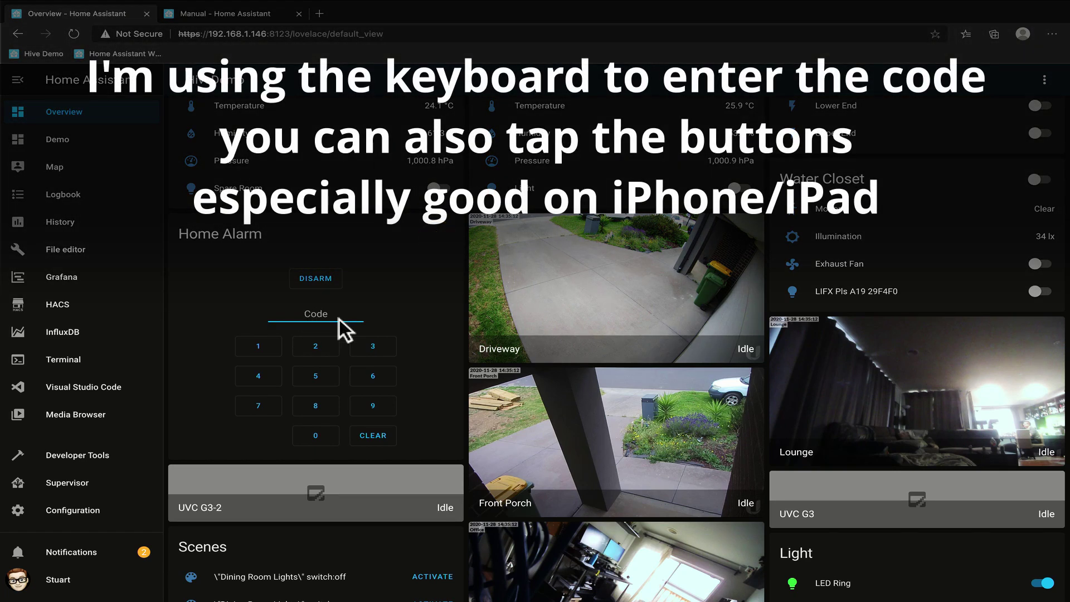
text(1234)
click(303, 281)
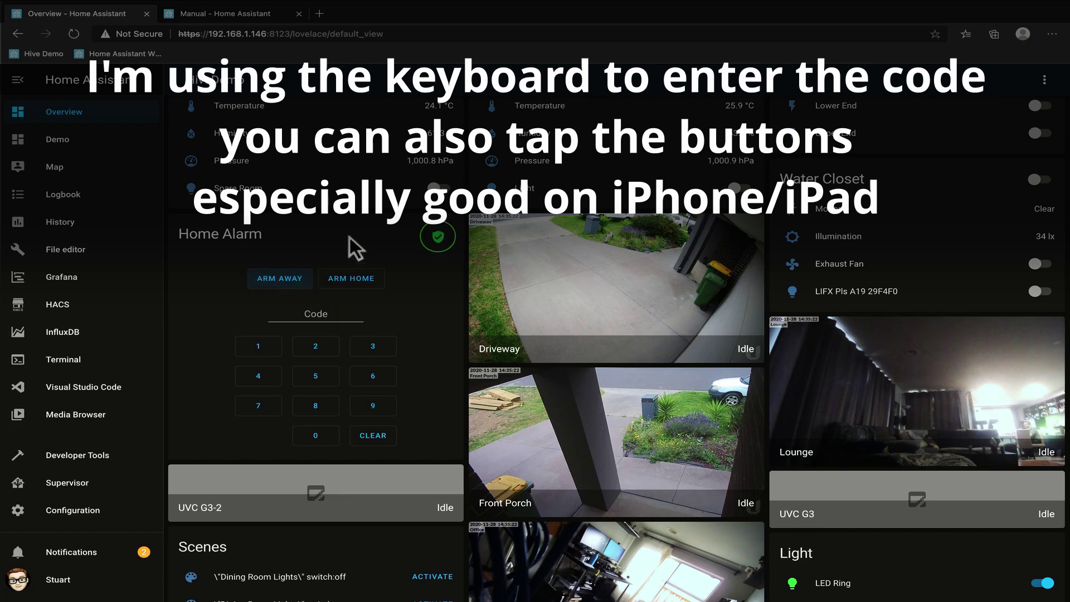
click(362, 277)
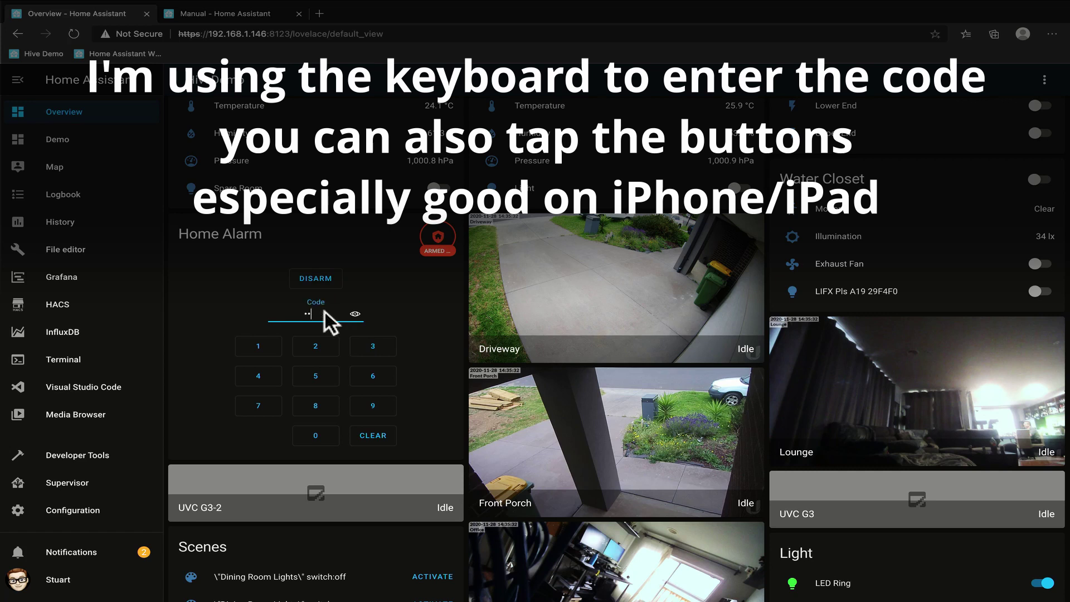
click(326, 274)
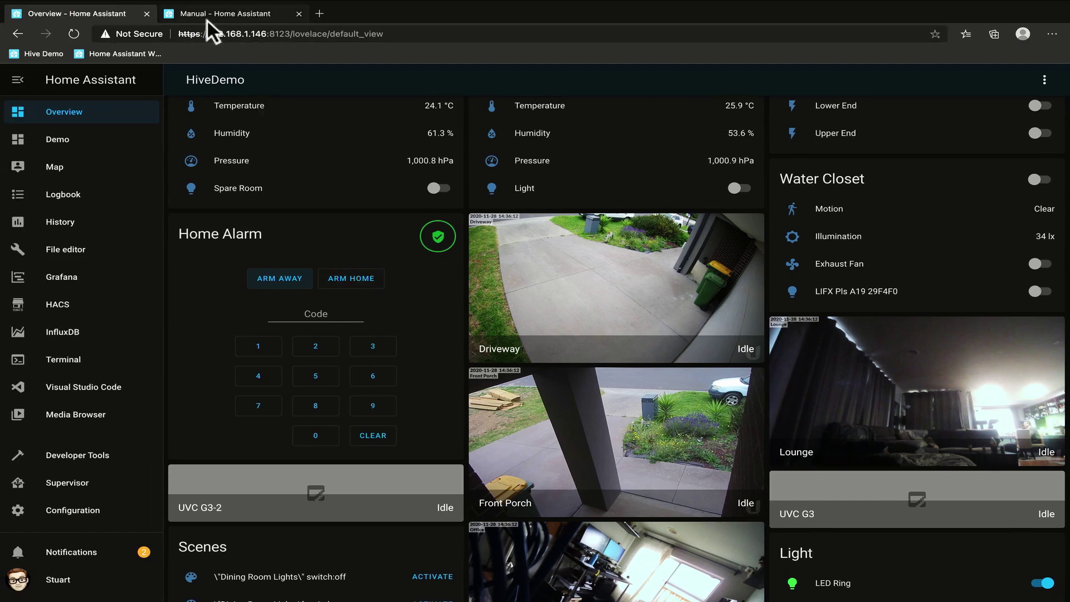
Select the 'Trigger alarm while armed away' automation example in the Manual alarm docs' Sensors section.
click(207, 22)
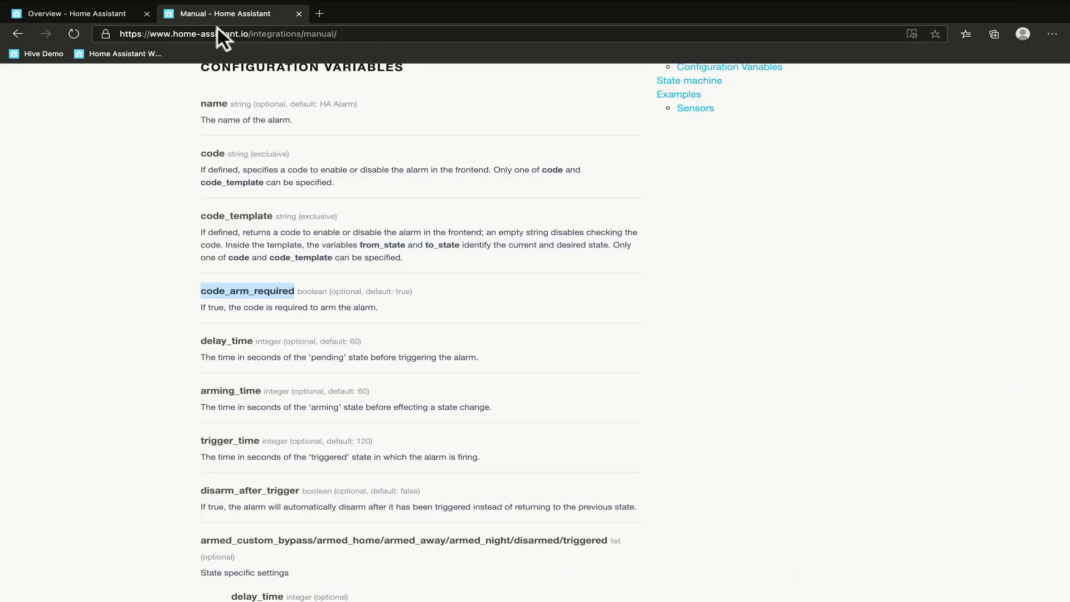
scroll(444, 260, down, 6)
scroll(447, 260, down, 15)
scroll(446, 264, down, 1)
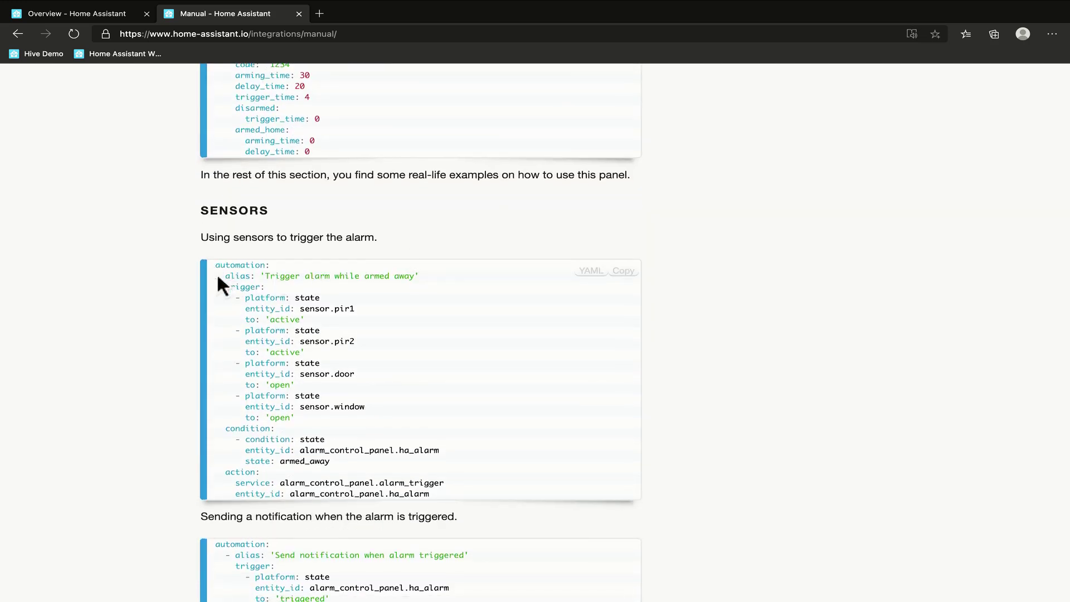
scroll(216, 273, down, 1)
mouse_move(216, 274)
mouse_down()
mouse_move(436, 410)
mouse_move(459, 463)
mouse_move(202, 268)
mouse_up()
key(ctrl+c)
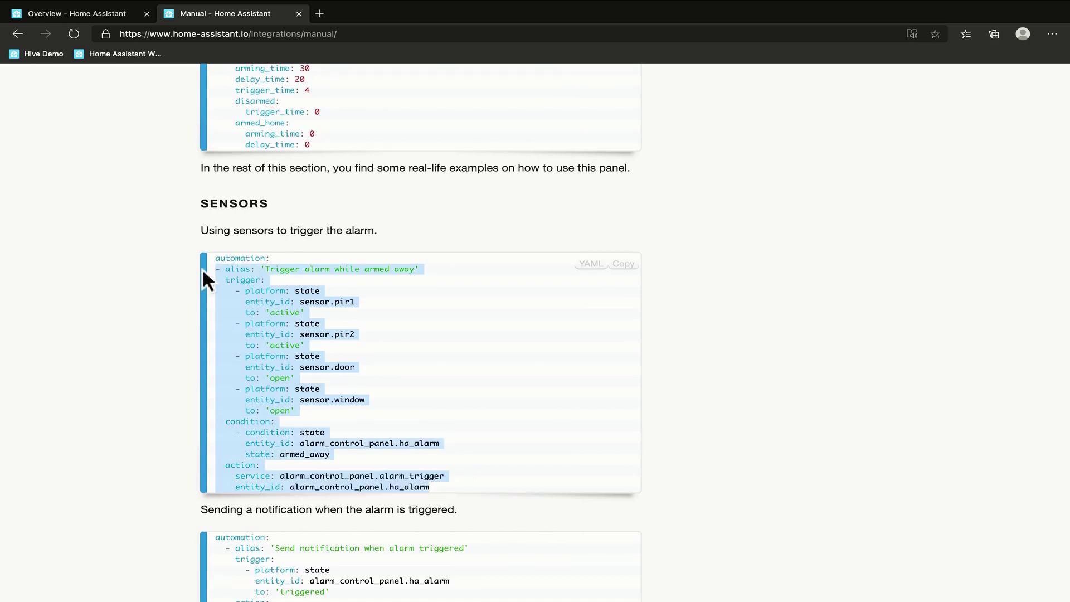
Fold the four existing automations in automations.yaml.
key(super+Tab)
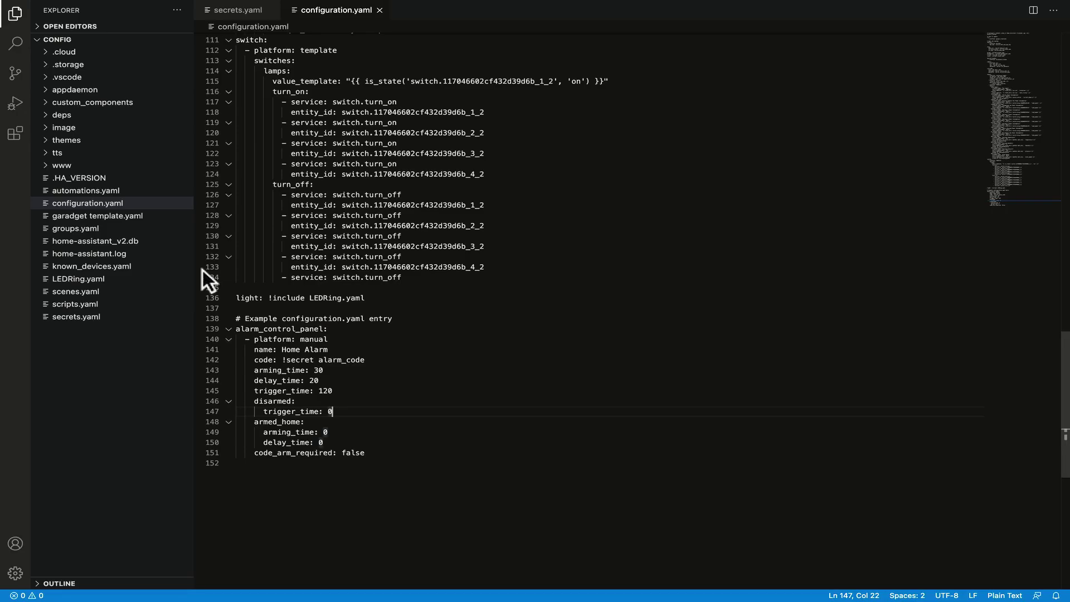
click(124, 186)
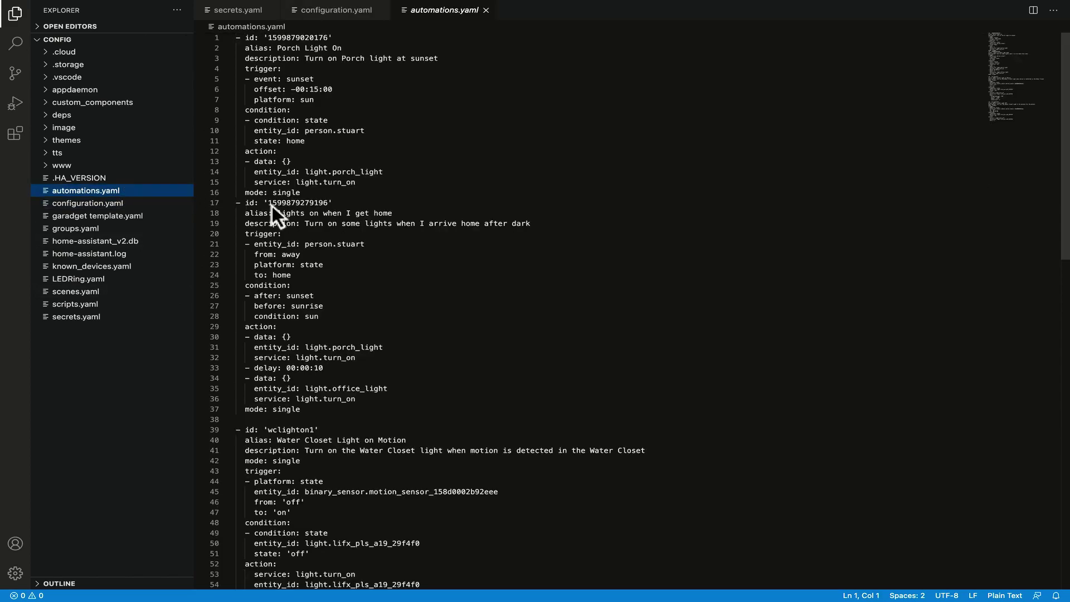
click(229, 37)
click(228, 48)
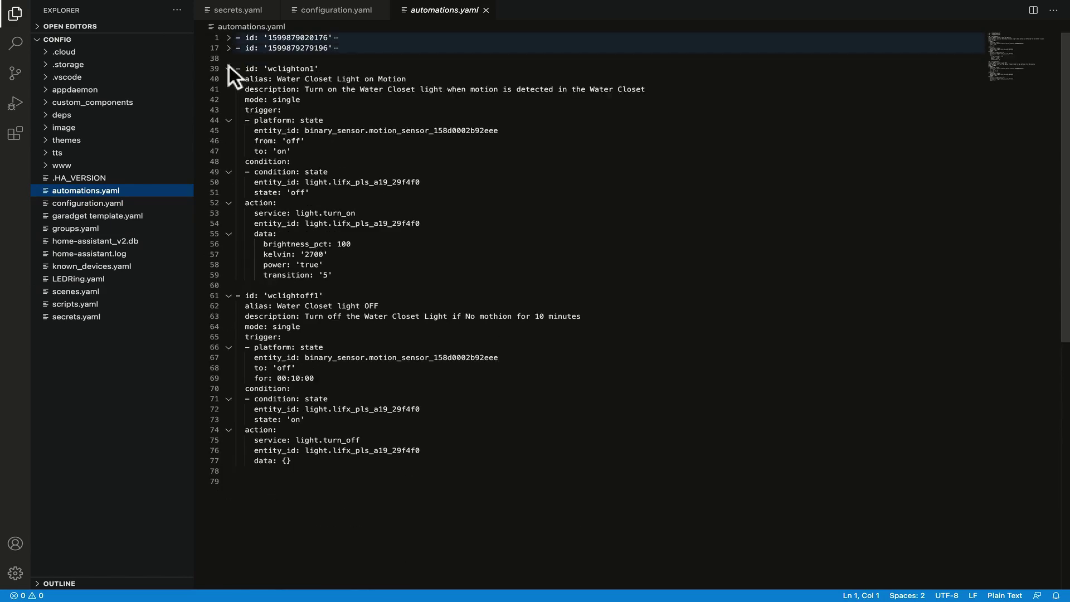
click(228, 68)
click(228, 89)
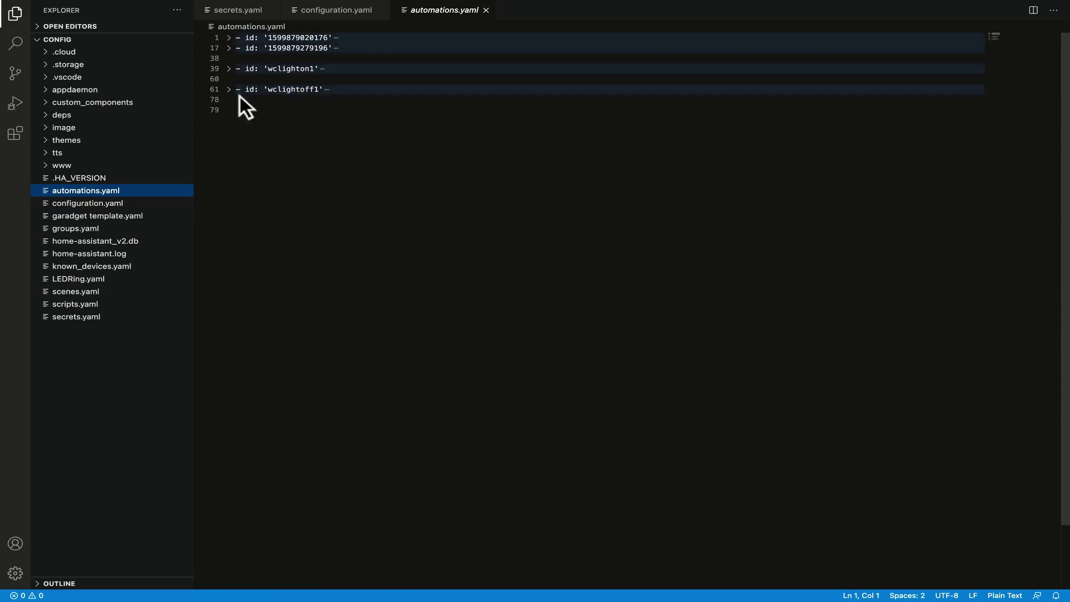
Paste the 'Trigger alarm while armed away' automation on line 79, then return to the Home Assistant dashboard.
click(306, 126)
key(ctrl+v)
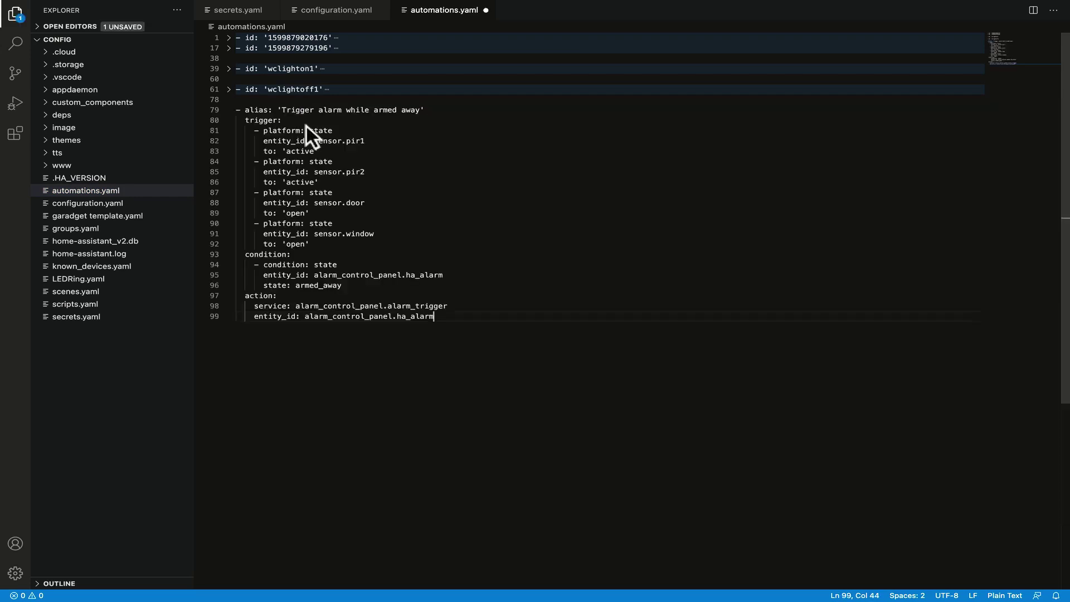
key(alt+Tab)
click(91, 16)
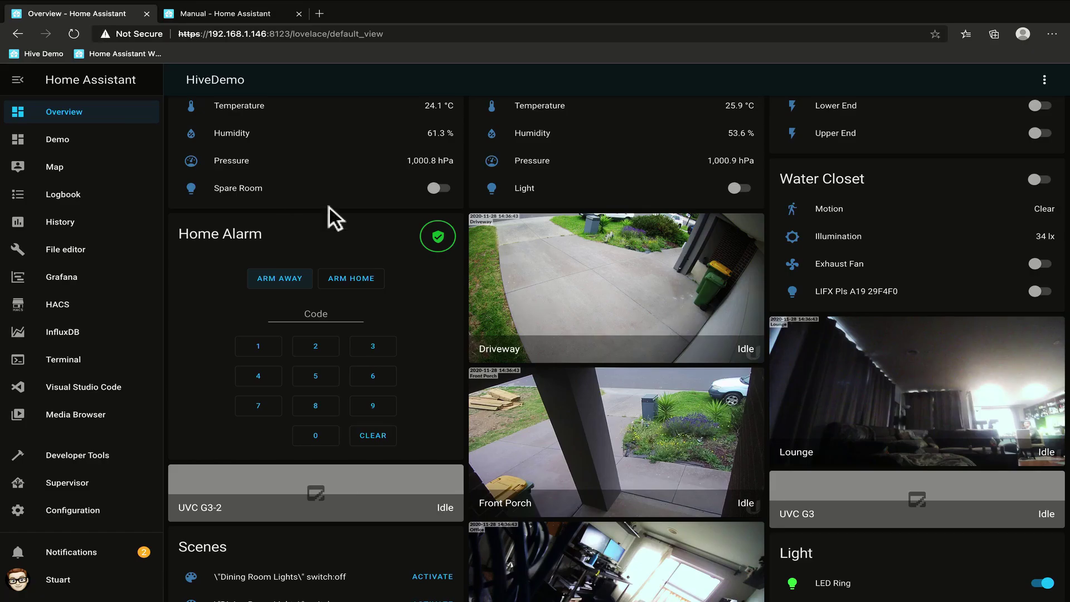
Filter Developer Tools States by 'ala' and copy the alarm_control_panel.home_alarm entity ID.
click(436, 239)
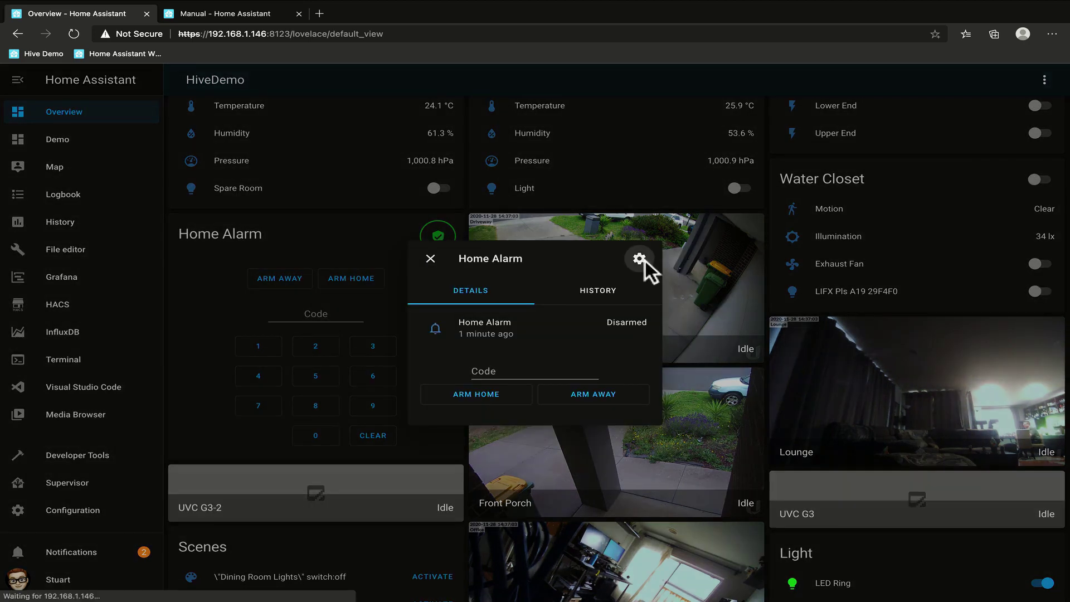
key(Escape)
click(89, 457)
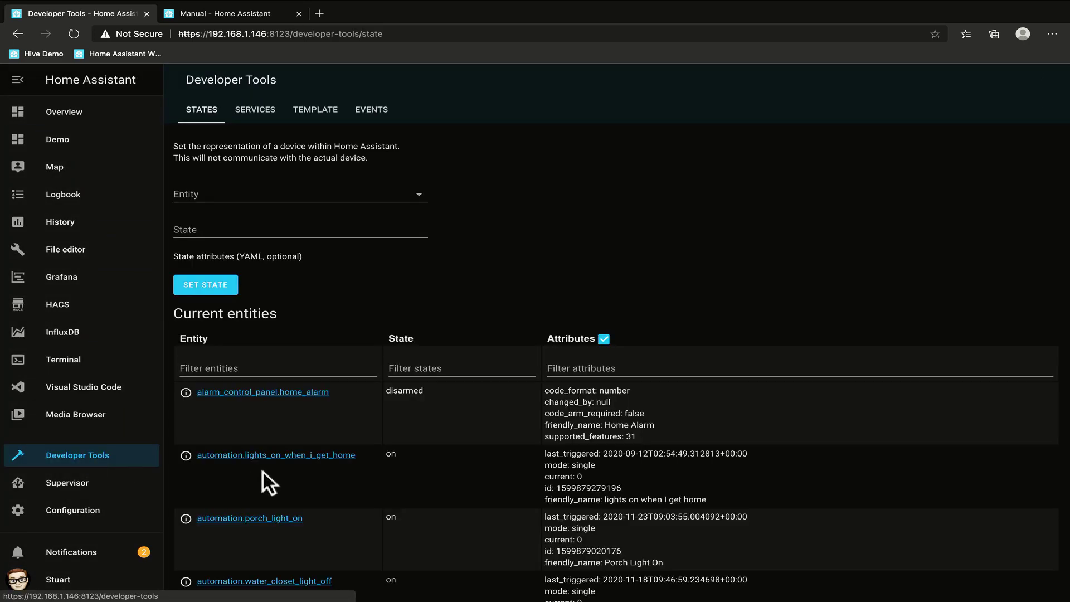
click(218, 384)
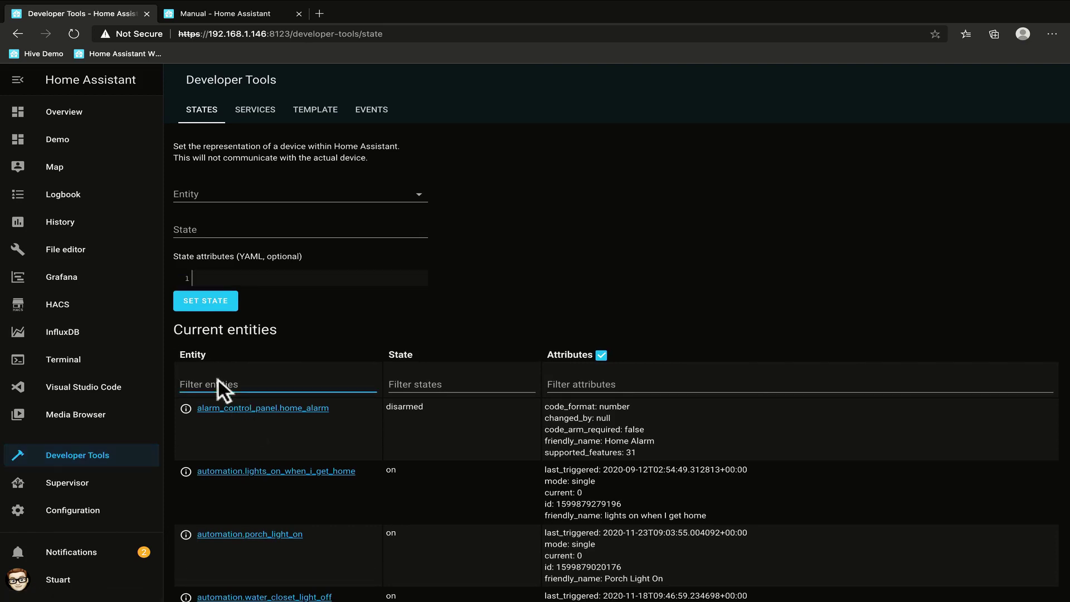
text(alarm)
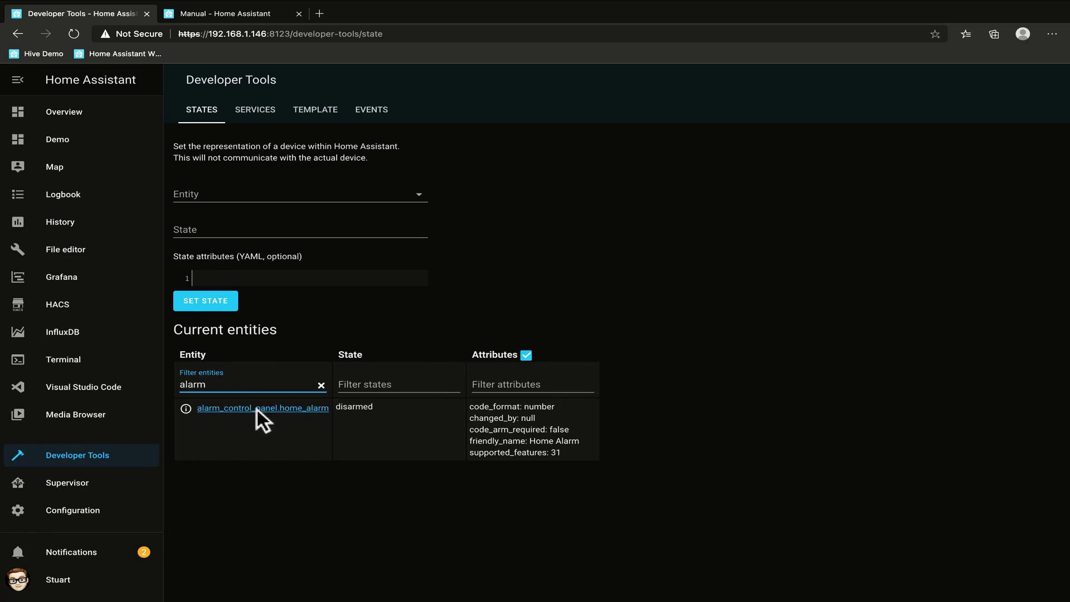
right_click(302, 410)
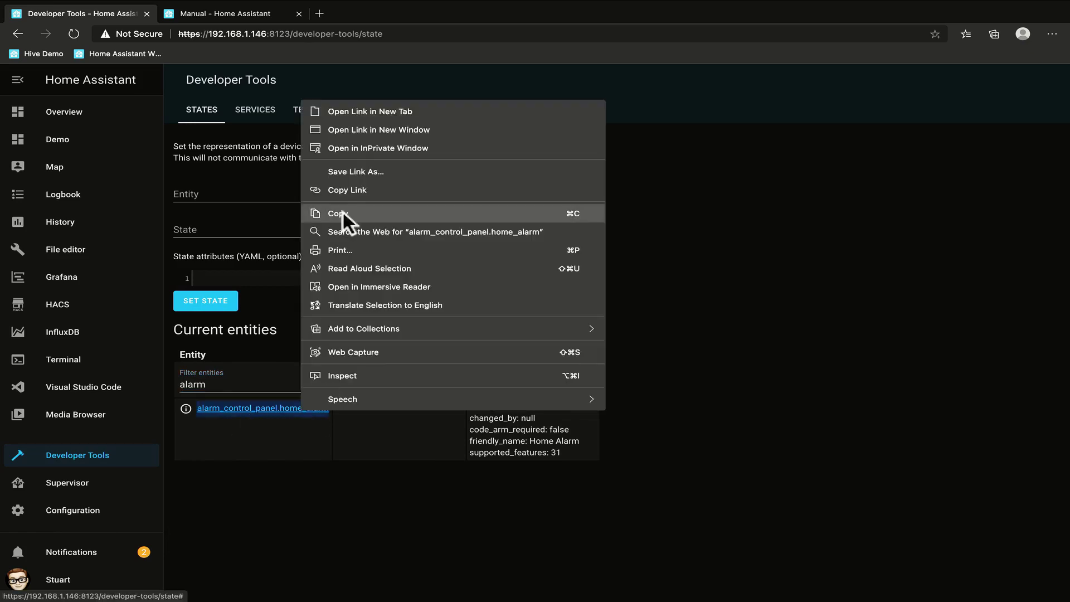
click(354, 189)
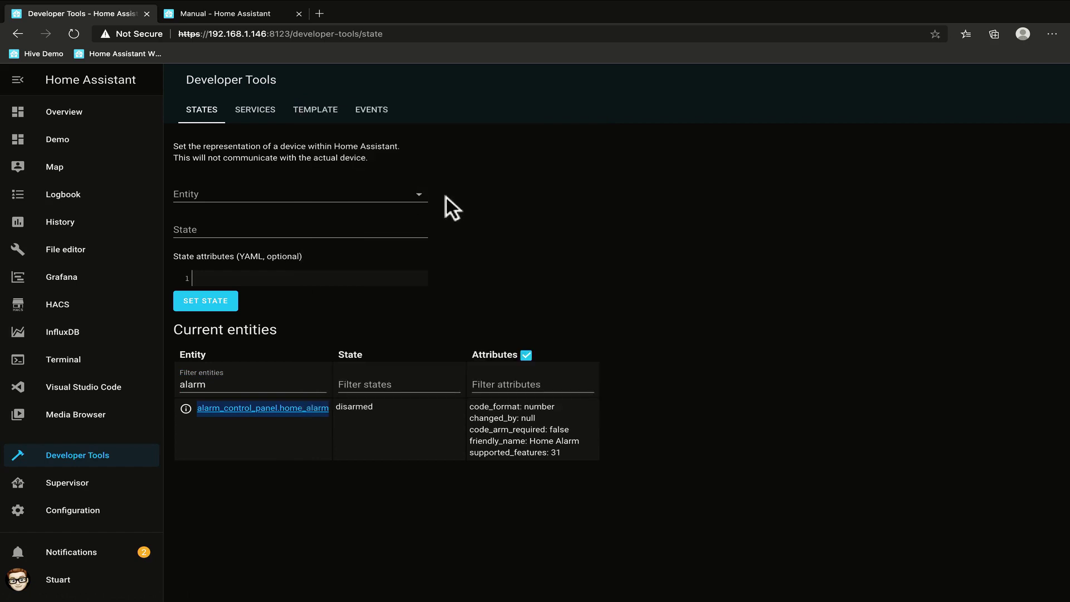
right_click(309, 410)
click(390, 212)
key(ctrl+Left)
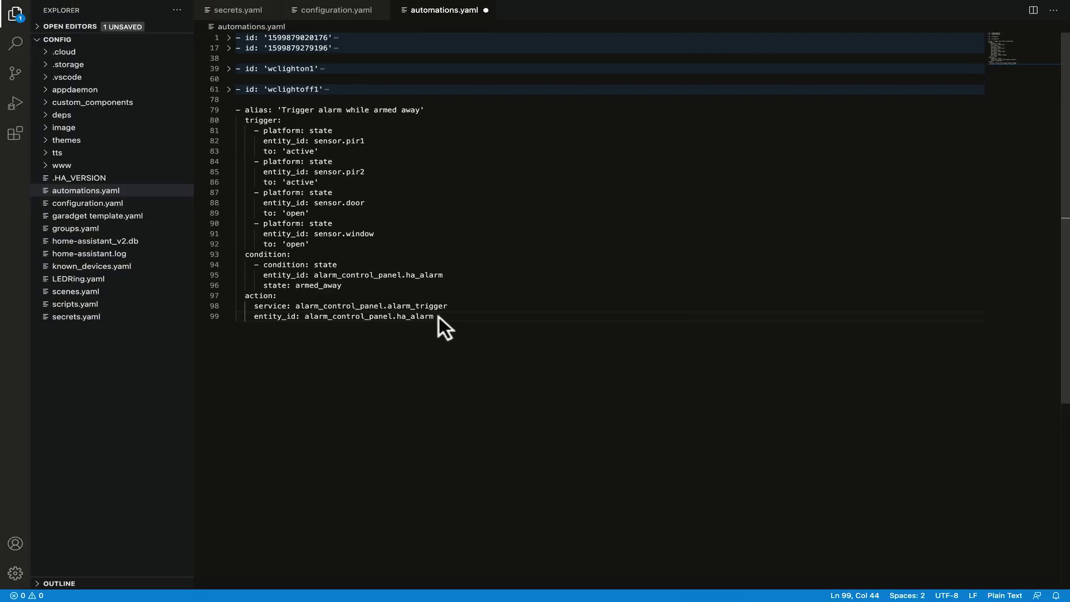
Replace alarm_control_panel.ha_alarm with alarm_control_panel.home_alarm on lines 99 and 95.
drag(438, 316, 304, 319)
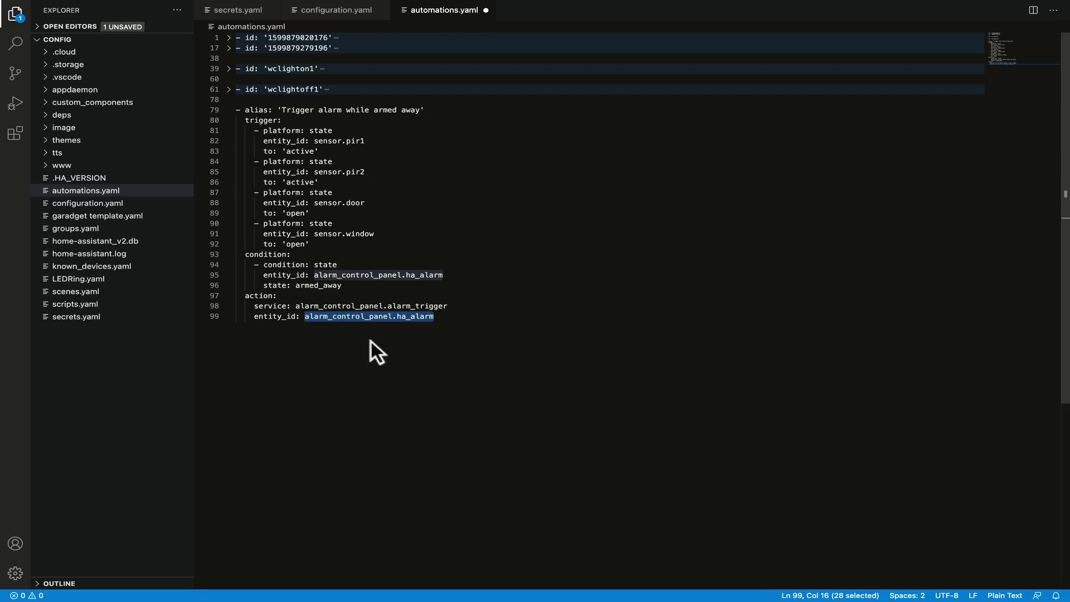
key(ctrl+v)
drag(451, 273, 314, 273)
key(ctrl+v)
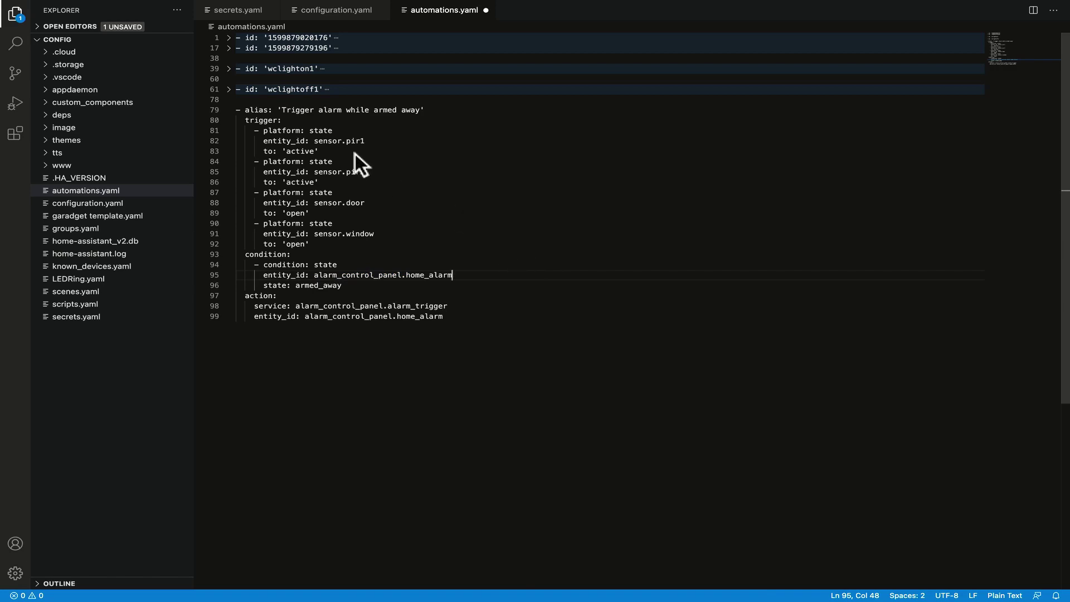
drag(319, 140, 365, 140)
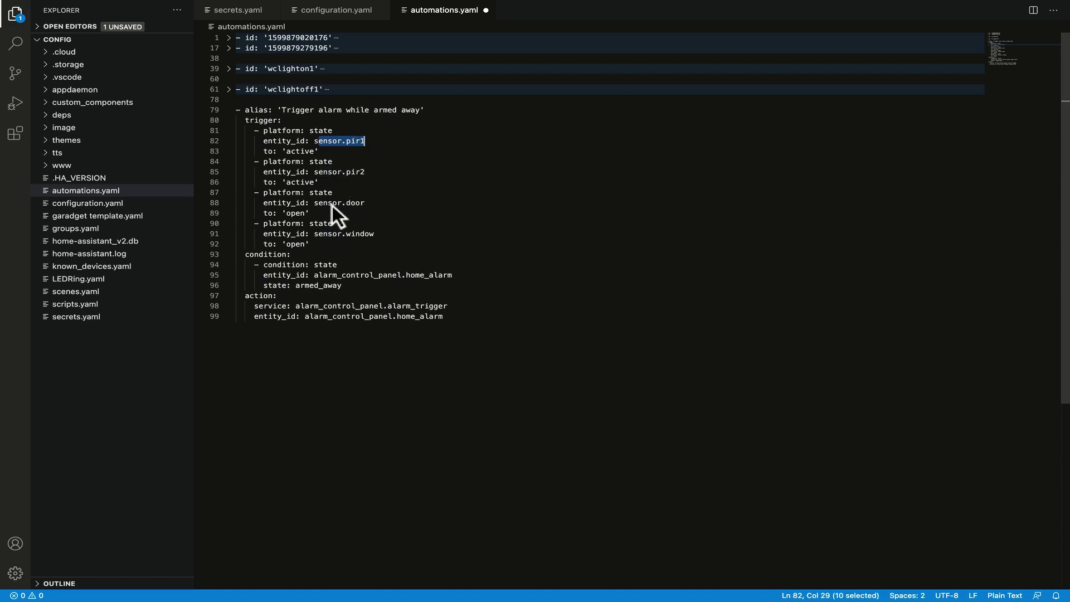
drag(327, 202, 366, 204)
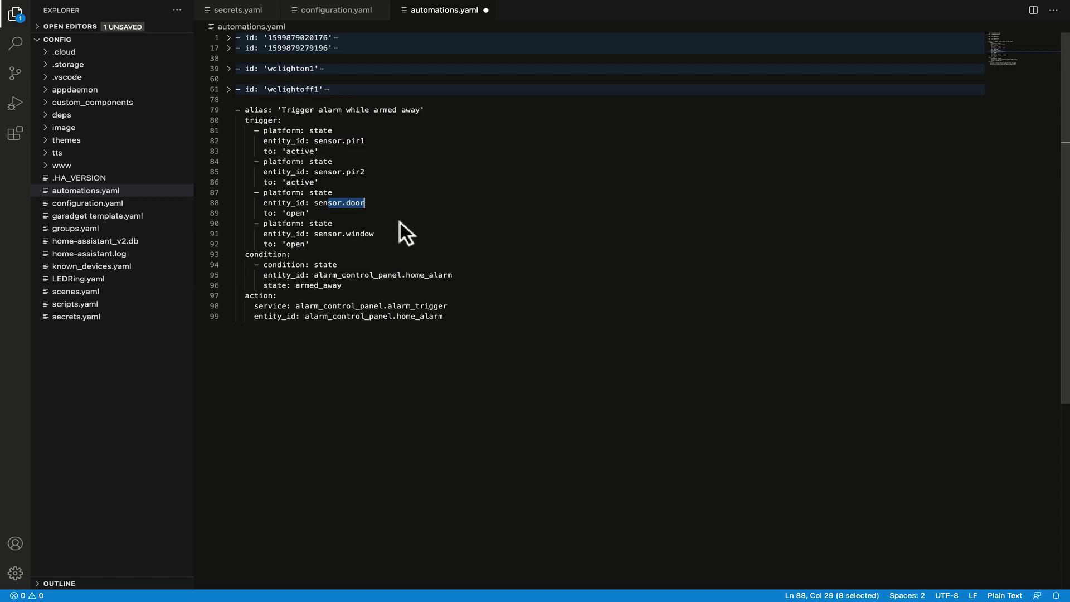
key(super+Tab)
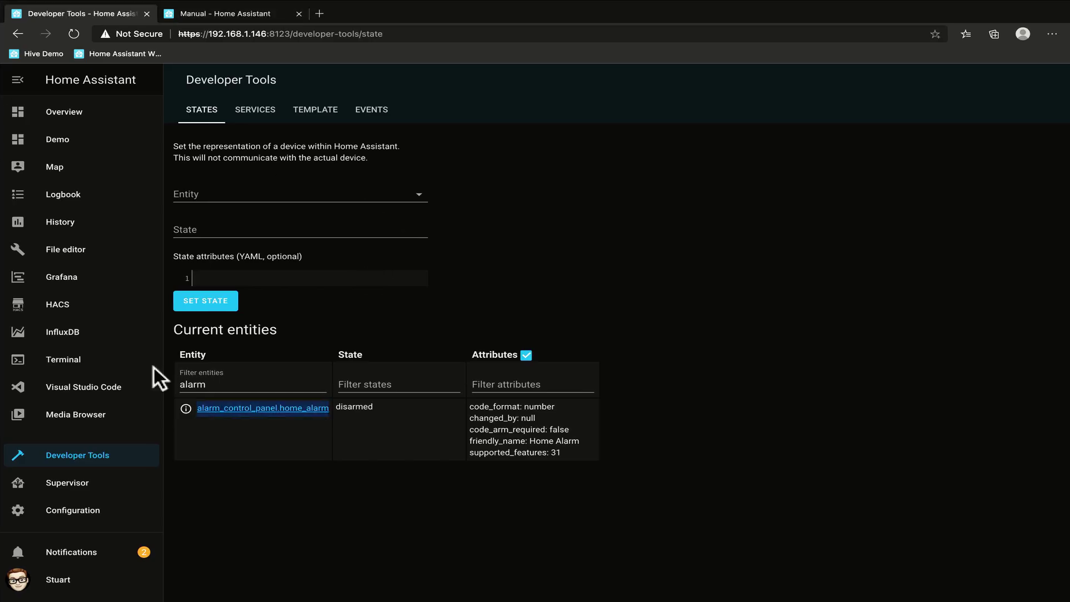
Change the entity filter from 'alarm' to 'motion' and find the Spare Room Motion sensor.
double_click(251, 379)
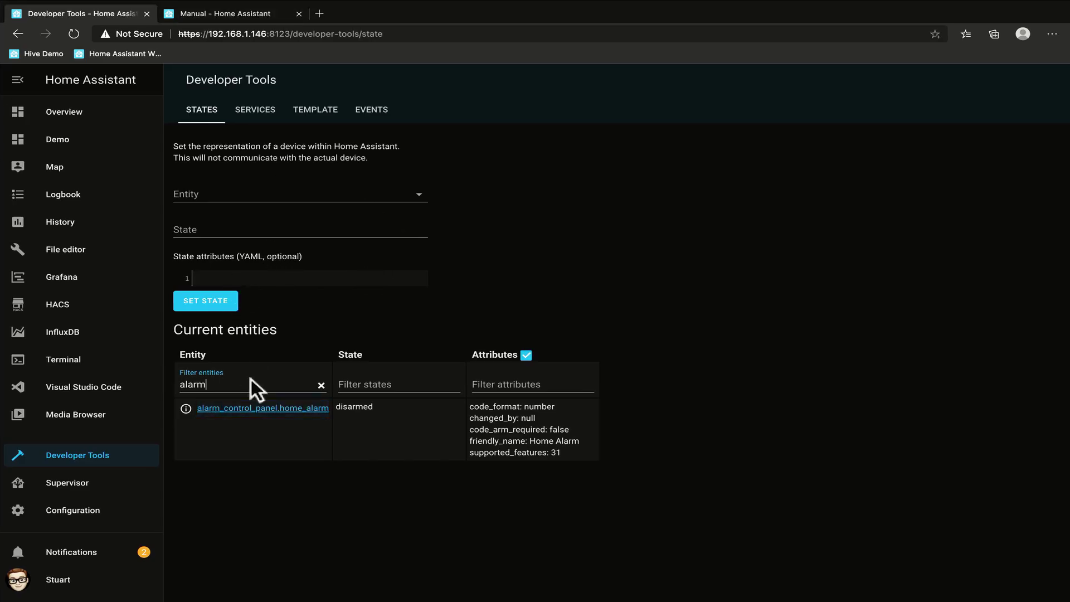
key(BackSpace)
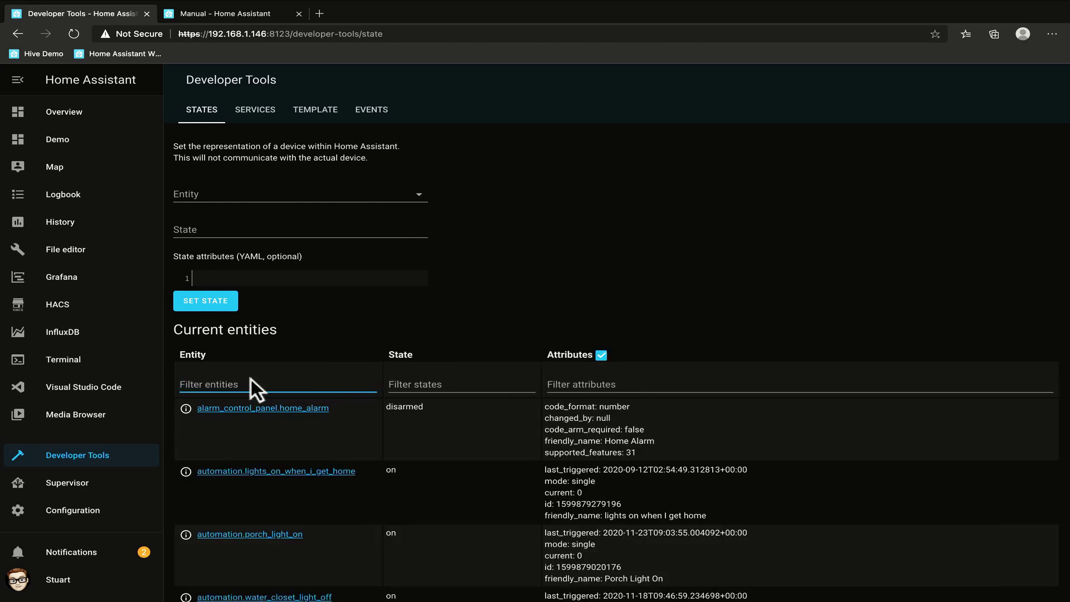
text(motion)
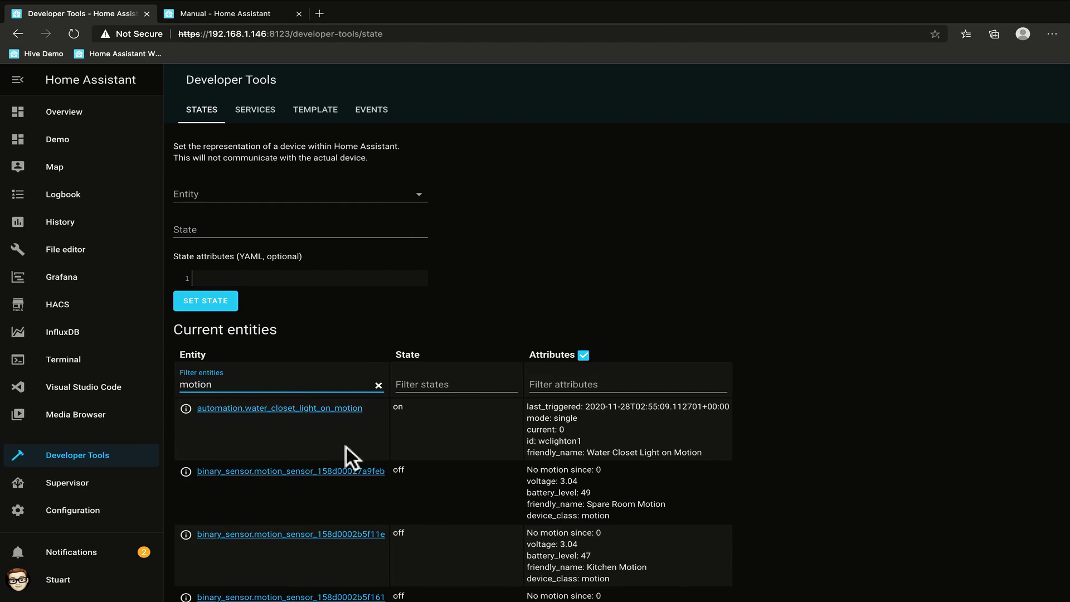
scroll(346, 447, down, 2)
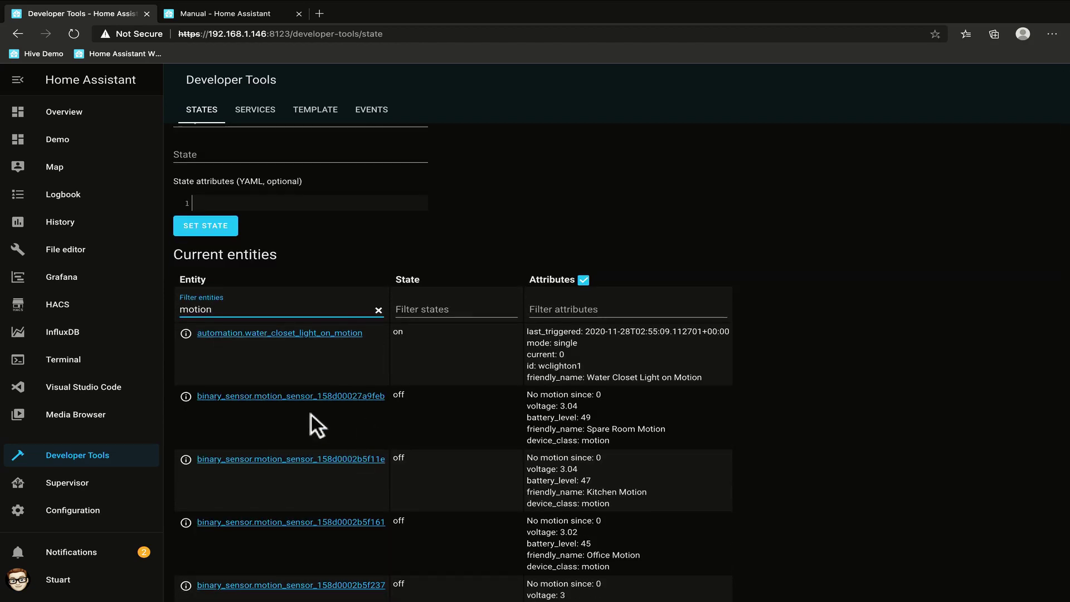
scroll(332, 416, down, 1)
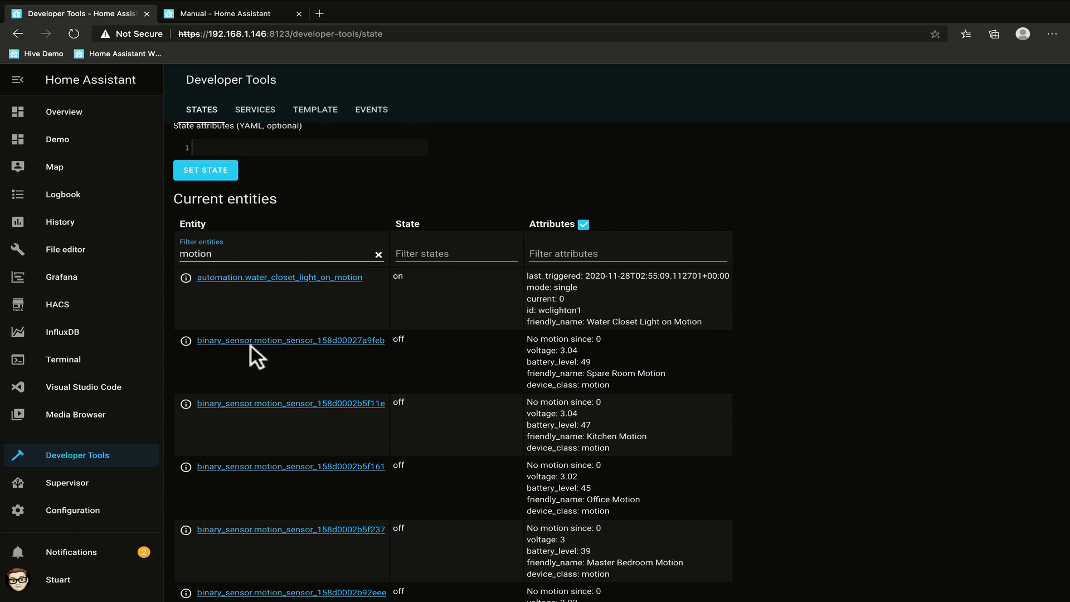
right_click(352, 343)
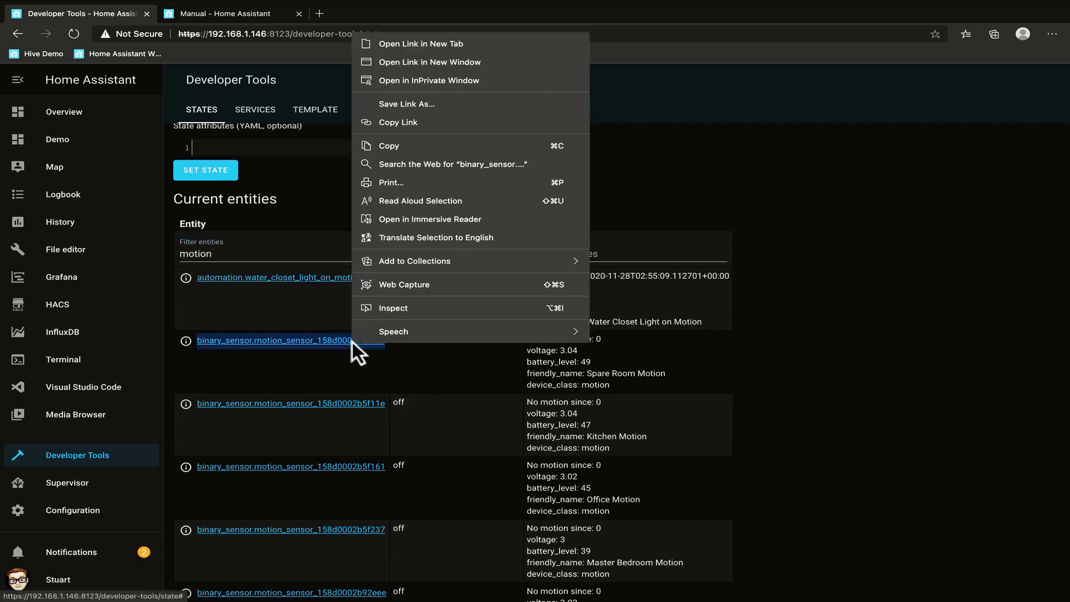
Copy the Spare Room Motion sensor ID and paste it over sensor.pir1 on line 82.
click(410, 145)
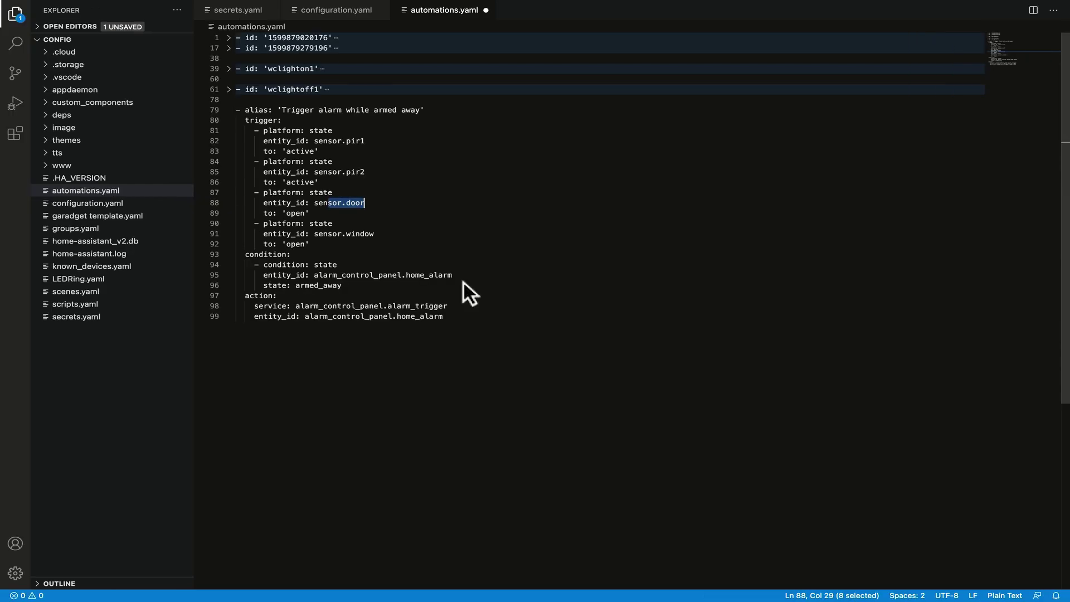
drag(365, 141, 313, 140)
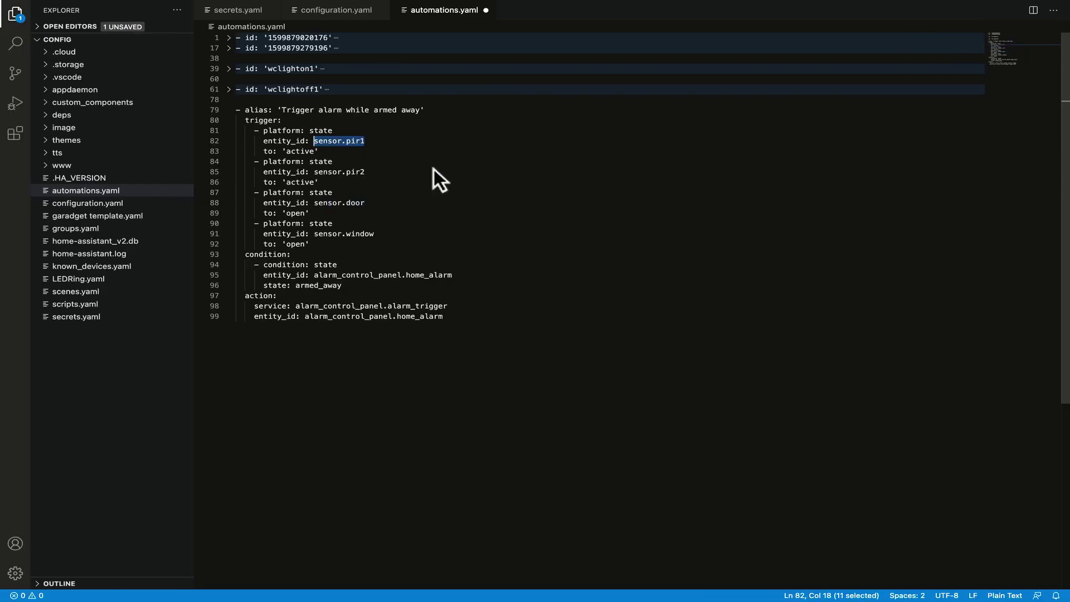
key(ctrl+v)
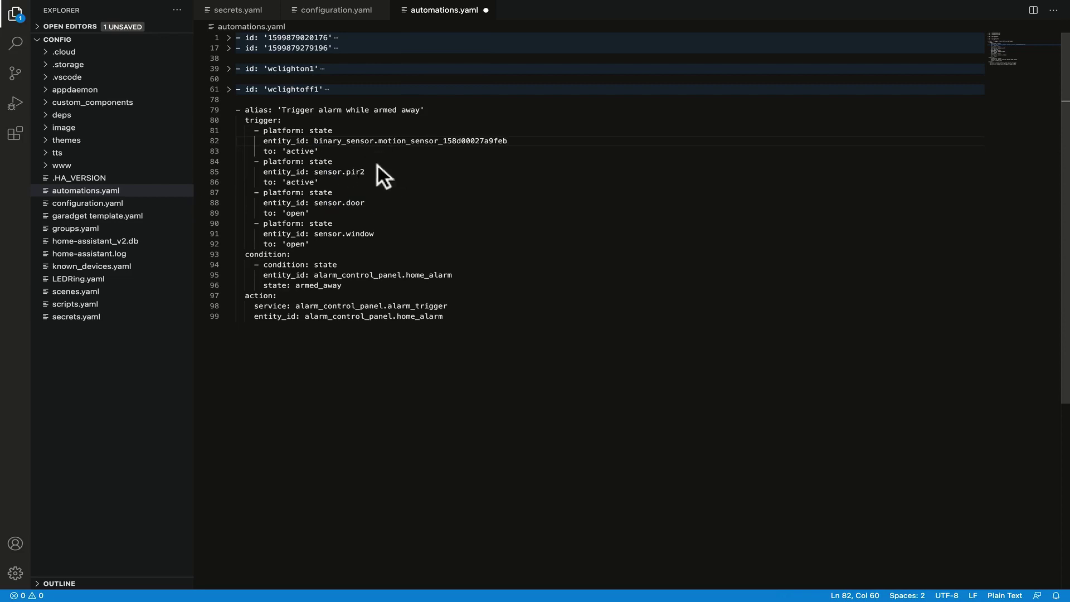
Change the 'active' values on lines 83 and 86 to 'on'.
click(314, 151)
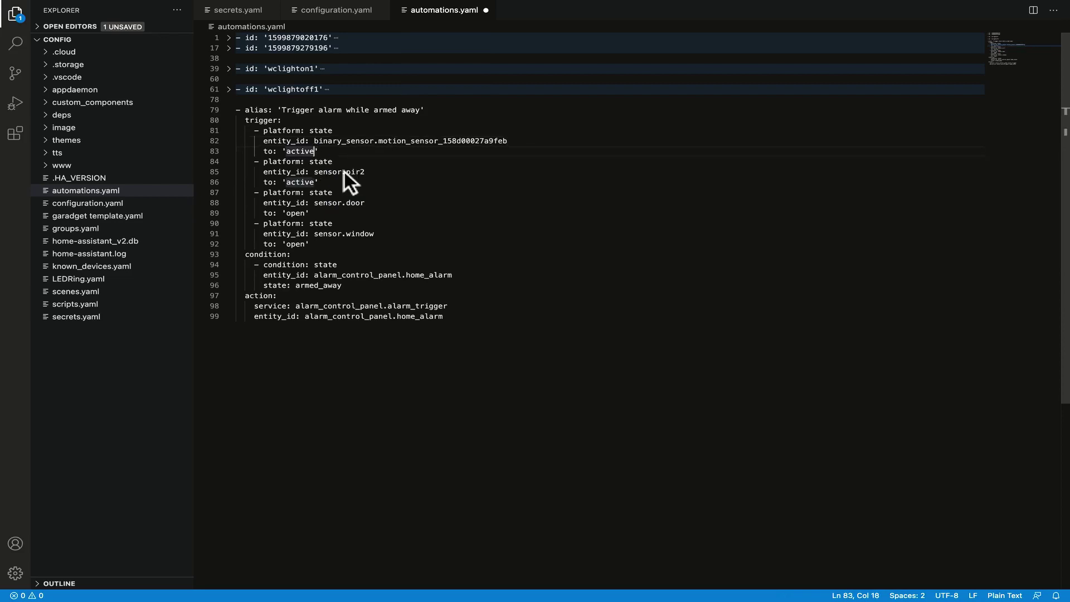
key(BackSpace)
key(BackSpace)
key(BackSpace)
key(BackSpace)
key(BackSpace)
key(BackSpace)
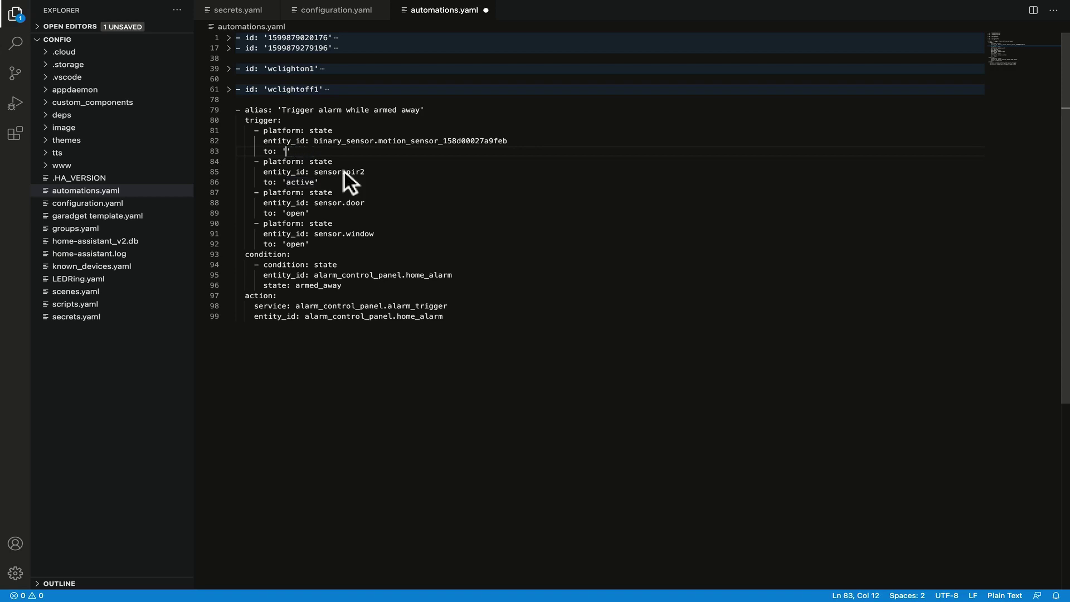
text(on)
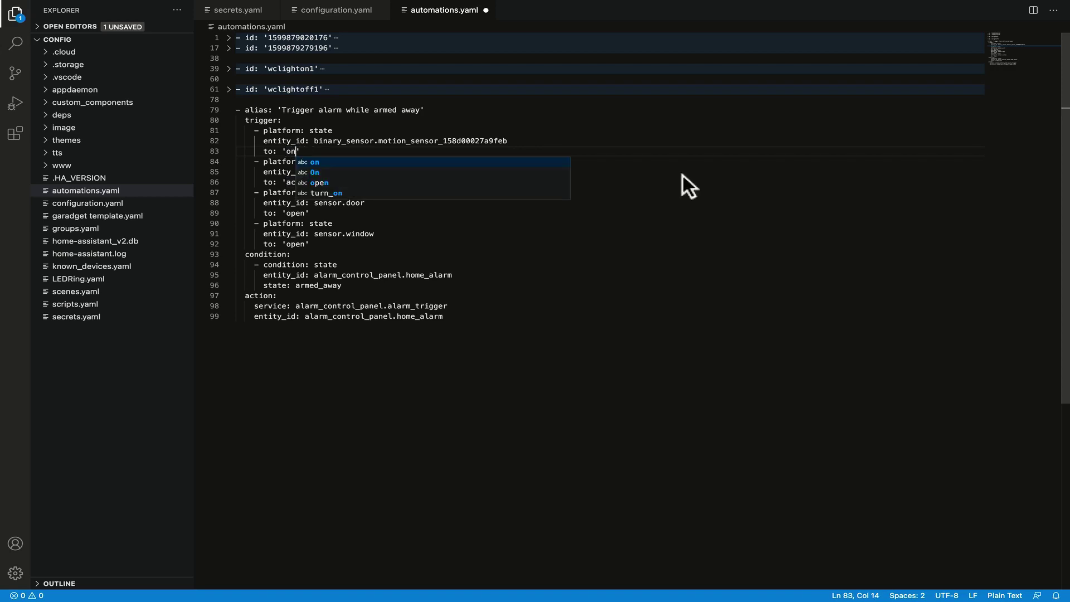
click(357, 181)
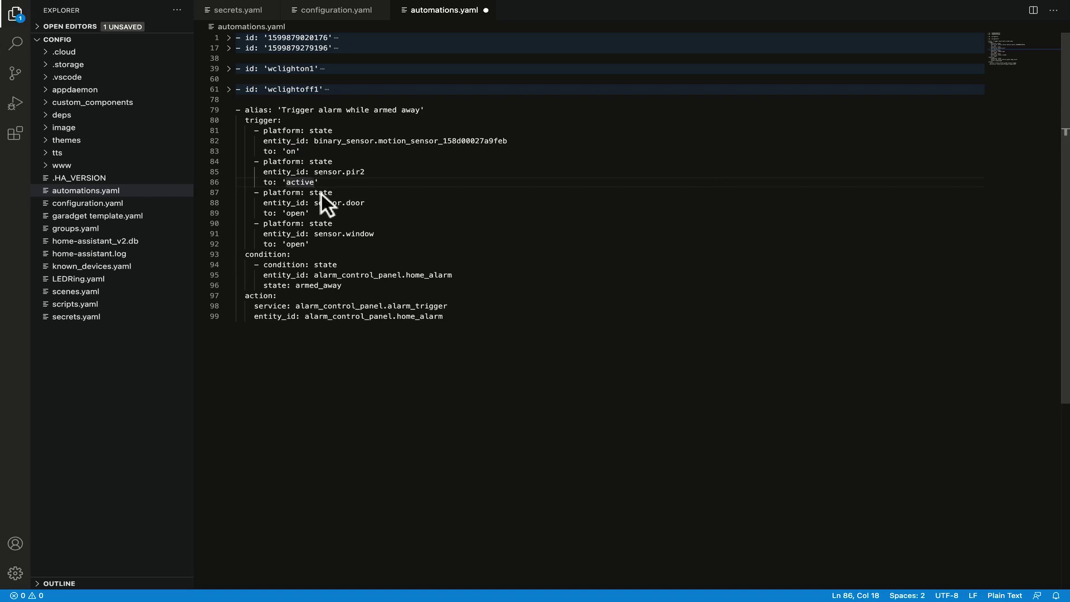
key(BackSpace)
key(BackSpace)
key(BackSpace)
key(BackSpace)
key(BackSpace)
key(BackSpace)
text(on)
click(707, 232)
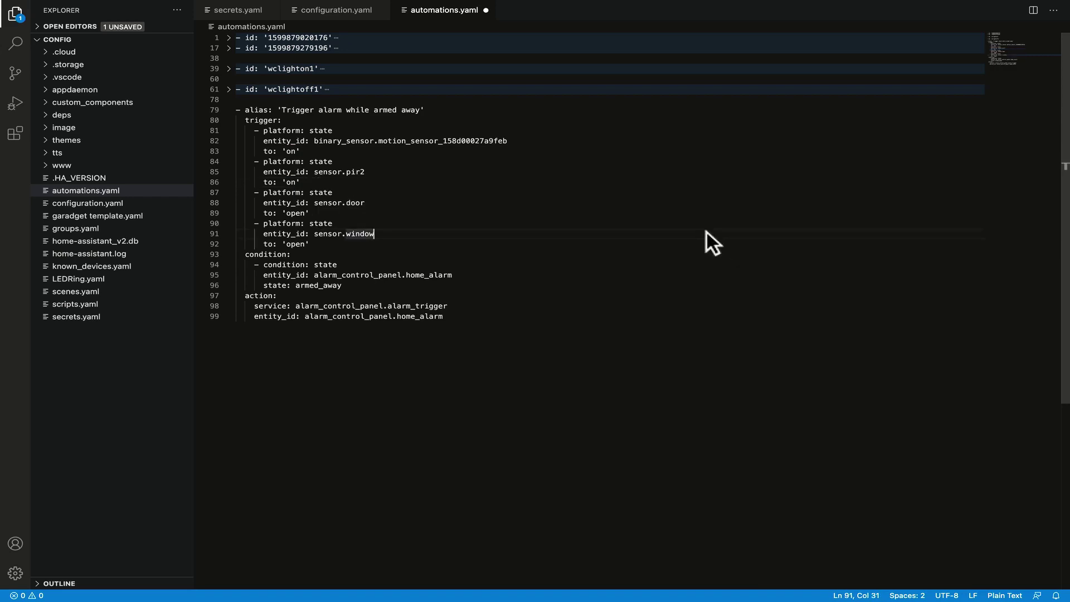
key(ctrl+Right)
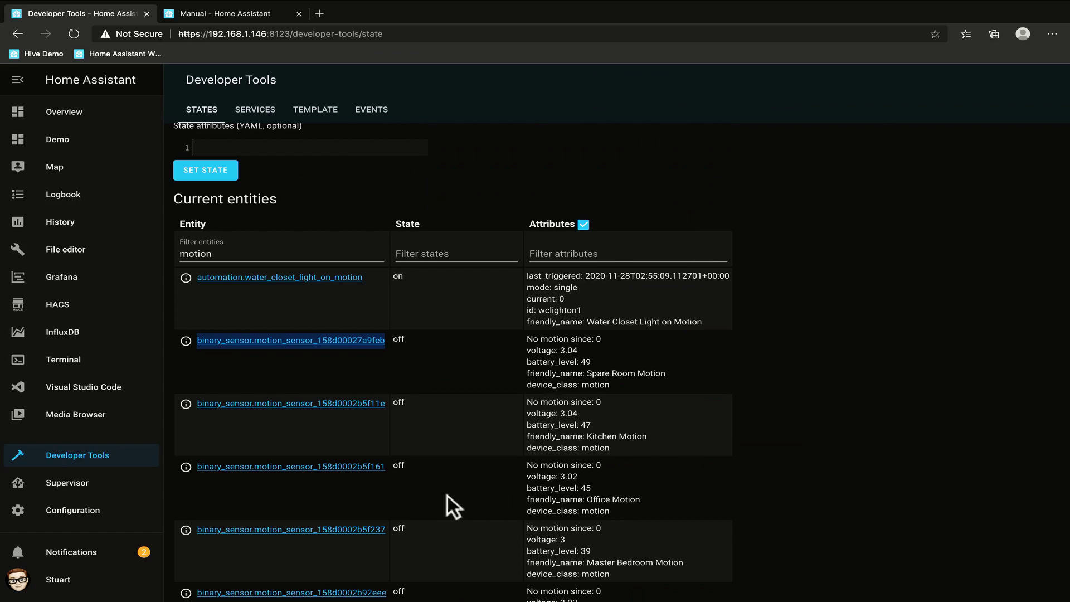
Copy the Office Motion sensor's entity ID and paste it over sensor.pir2 on line 85.
right_click(373, 470)
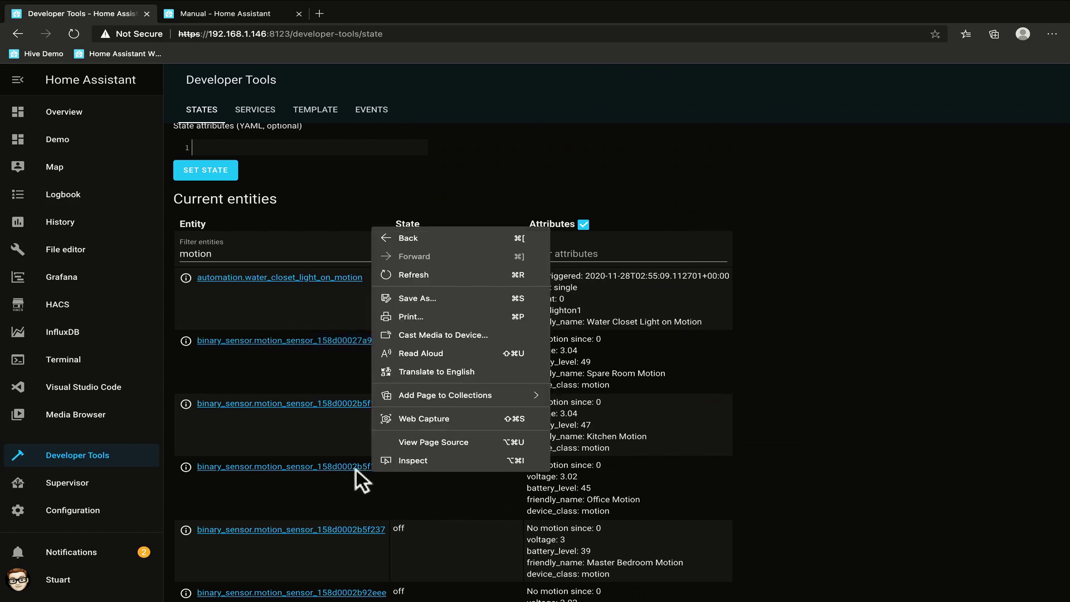
click(333, 477)
right_click(340, 467)
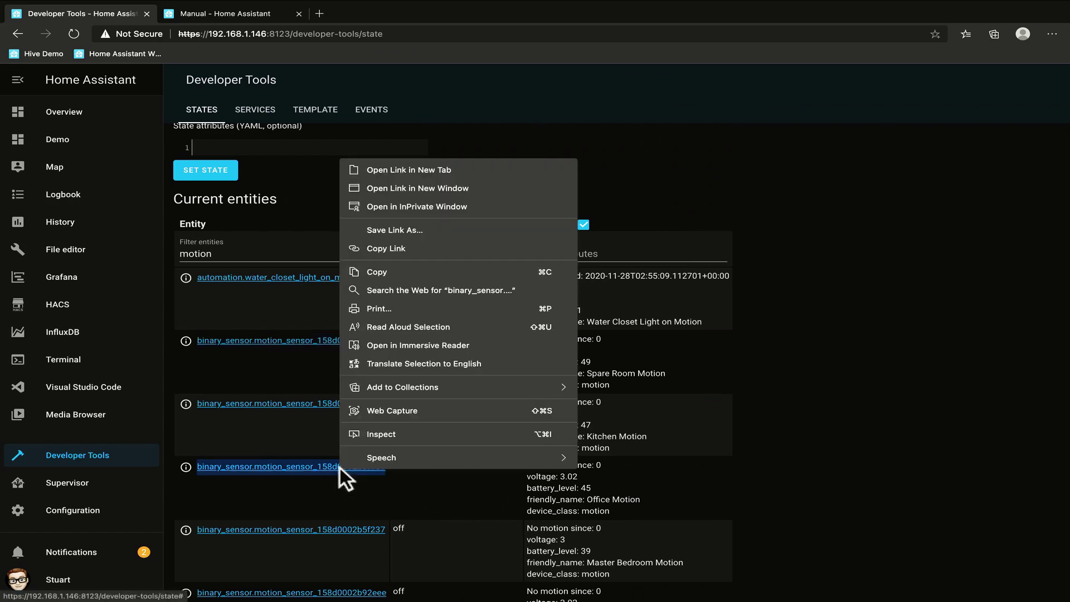
click(424, 271)
key(ctrl+Left)
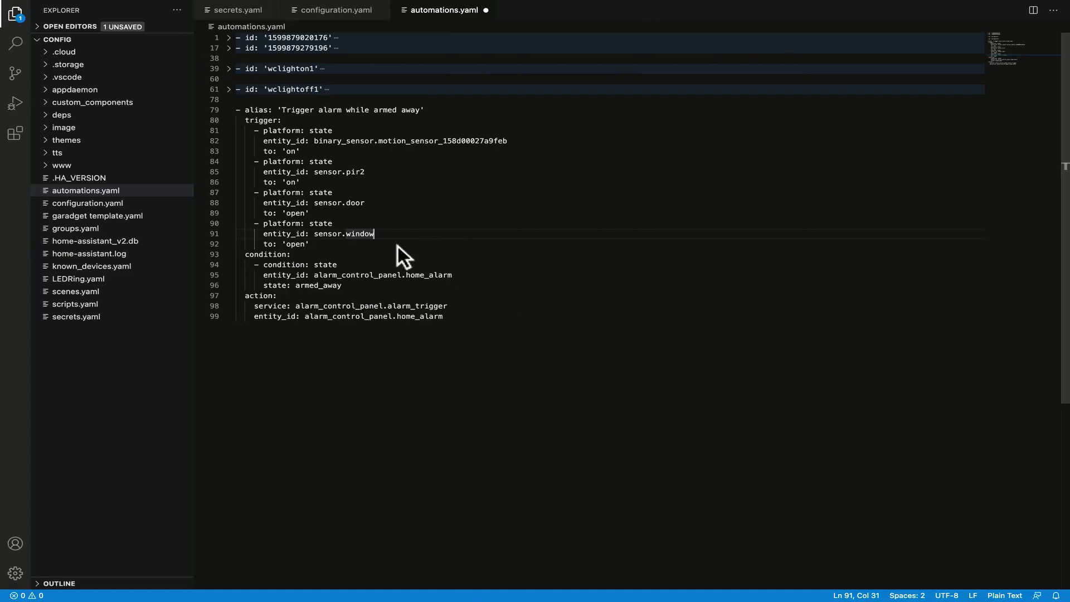
drag(316, 171, 369, 171)
key(BackSpace)
key(super+v)
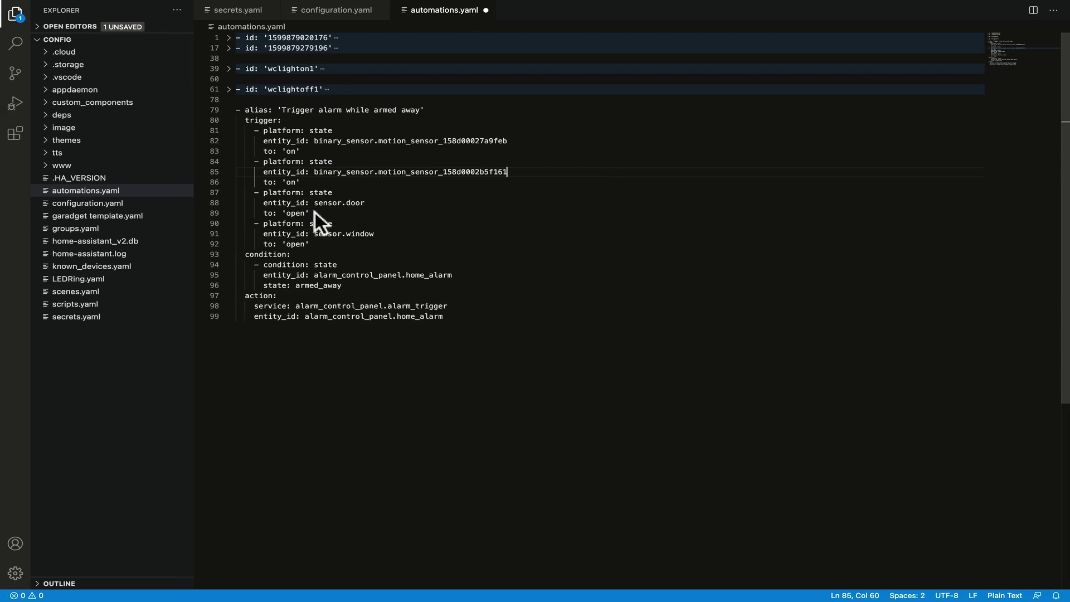
Change the door and window triggers' 'open' states on lines 89 and 92 to 'on'.
double_click(301, 213)
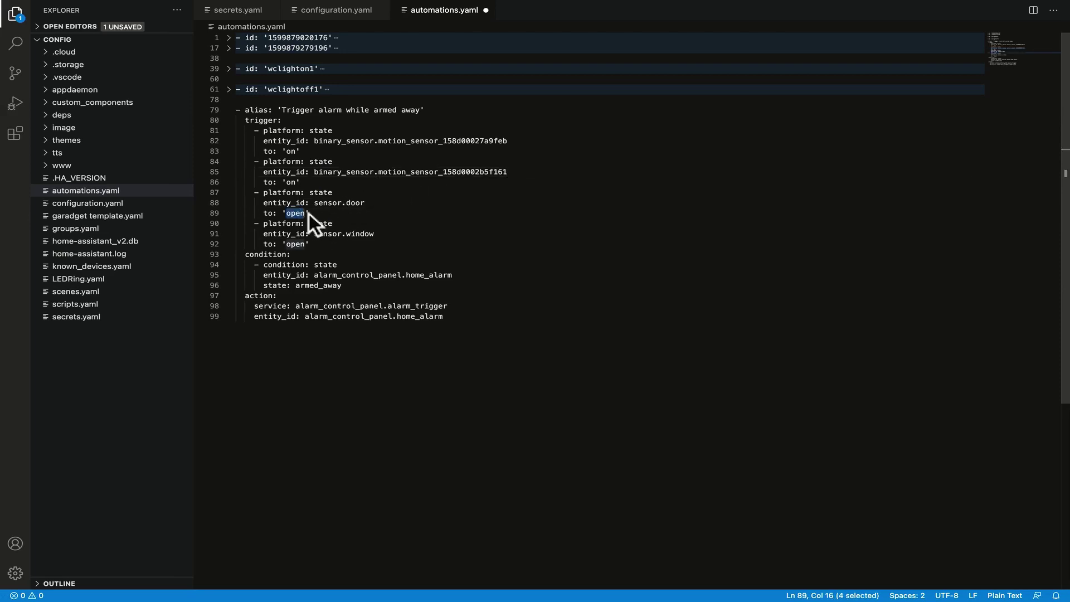
text(on)
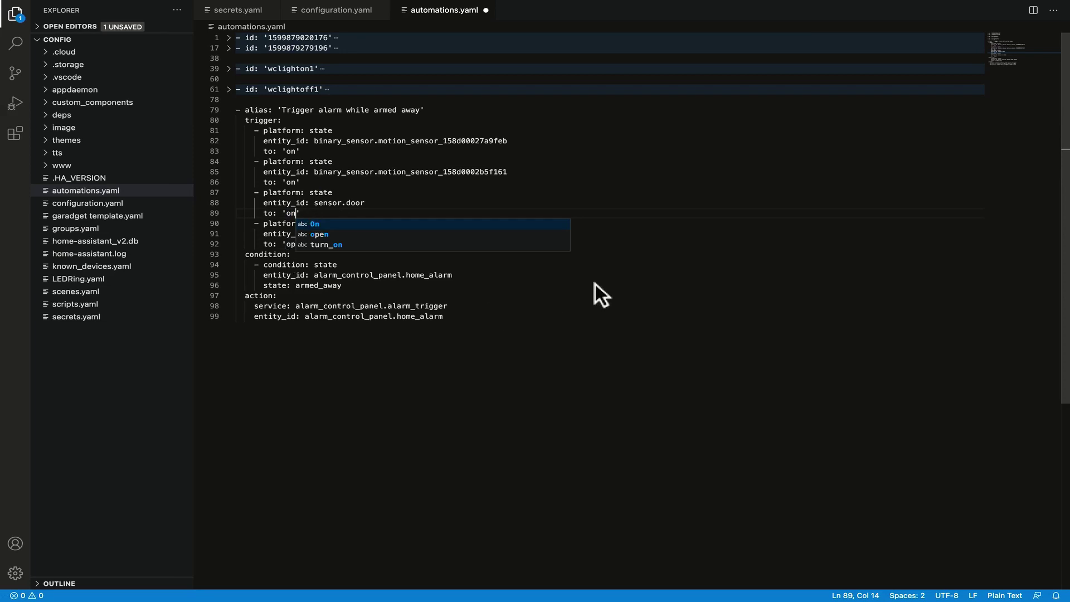
click(594, 283)
double_click(299, 244)
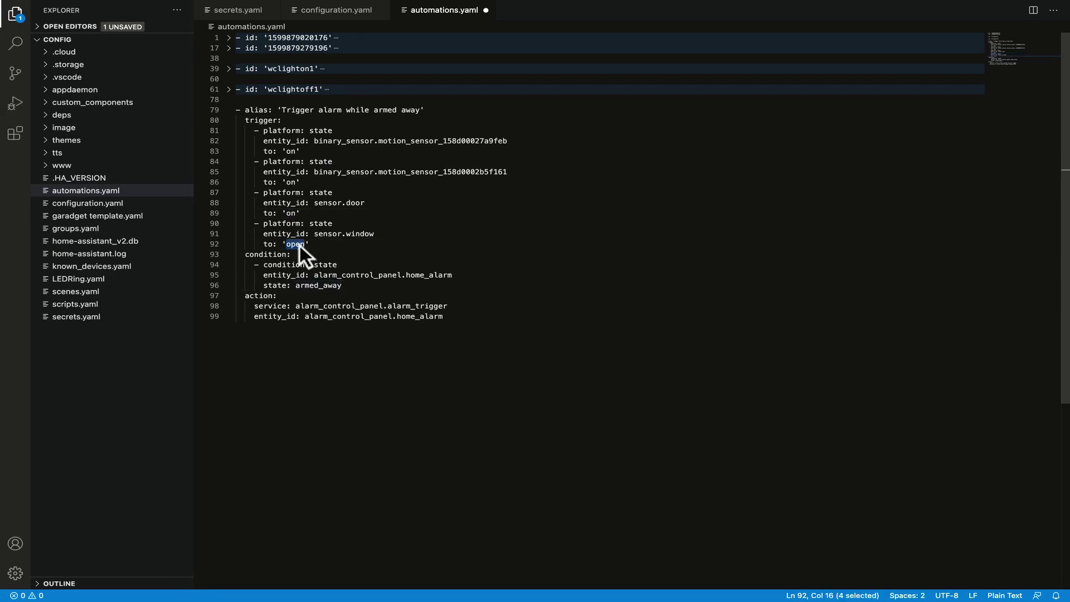
text(on)
click(700, 309)
key(ctrl+Right)
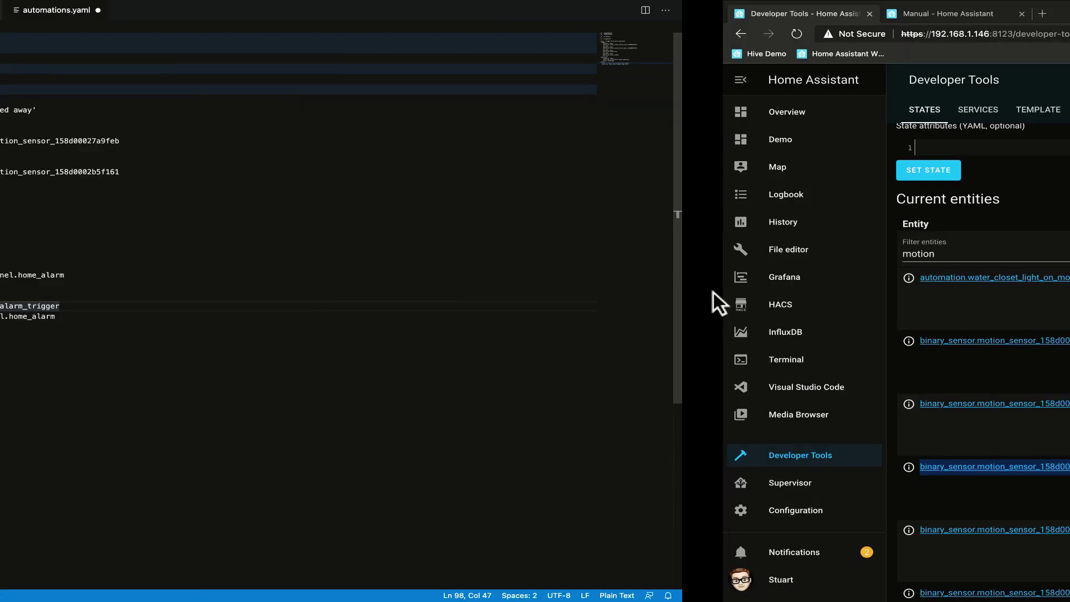
Filter entities by 'sensor' and paste the Laundry Door sensor ID over sensor.door on line 88.
double_click(315, 252)
text(sensor)
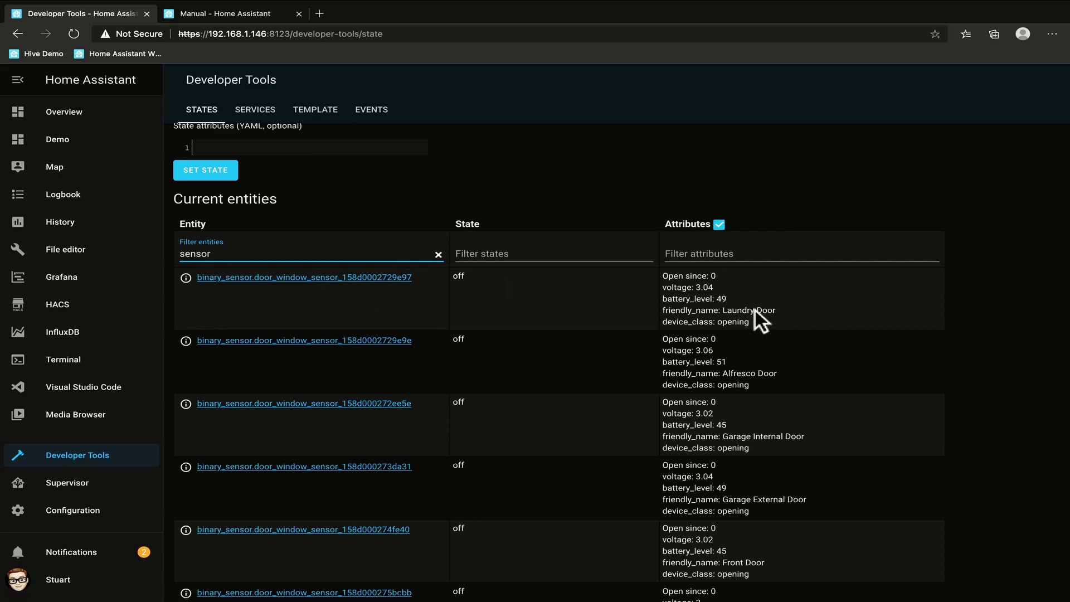
right_click(360, 273)
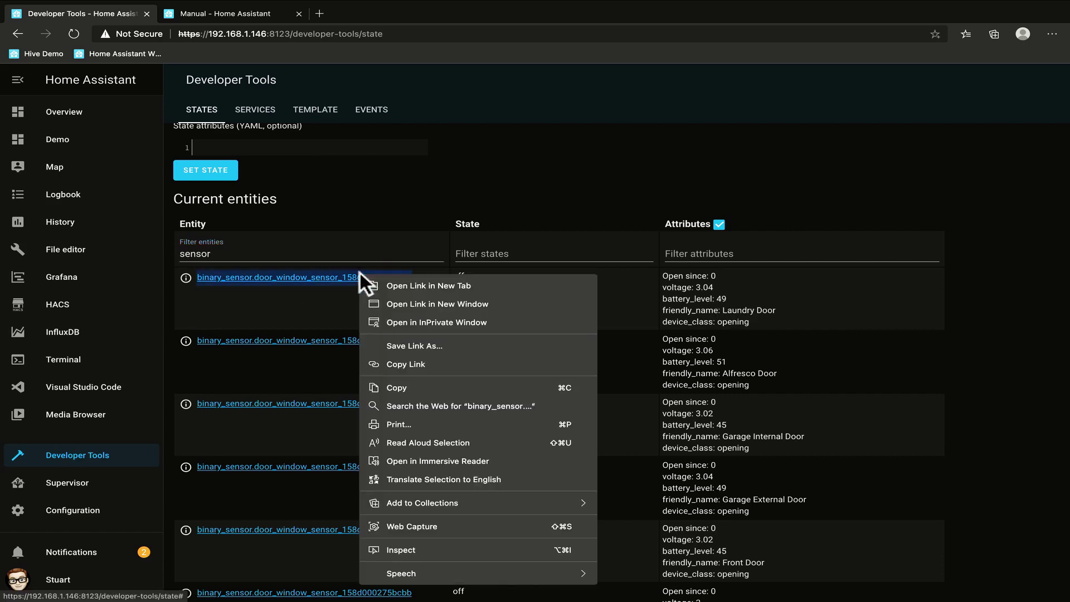
click(448, 388)
key(super+Tab)
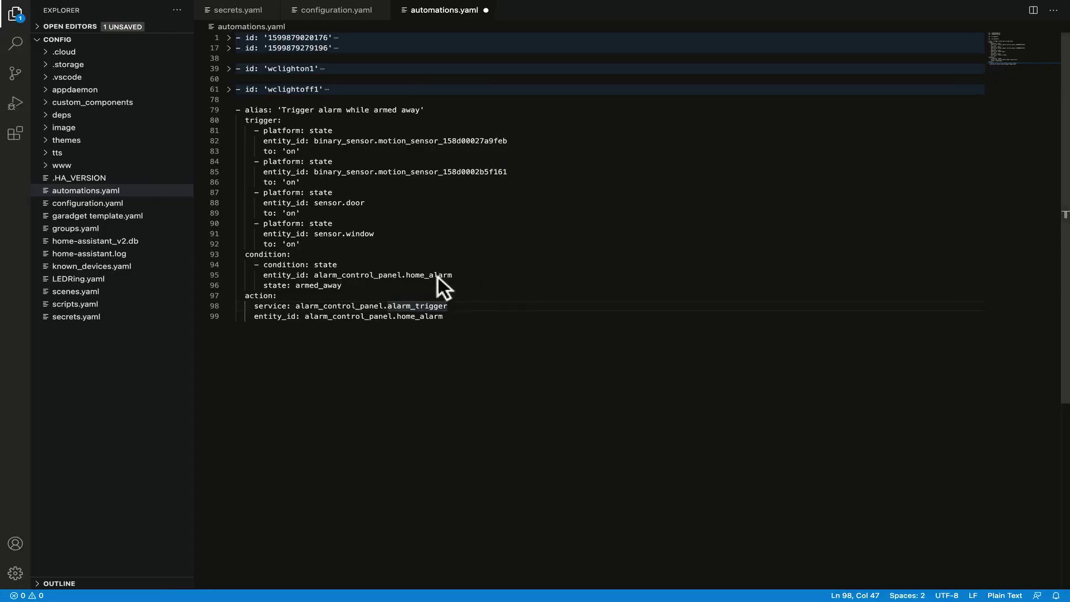
drag(315, 203, 367, 202)
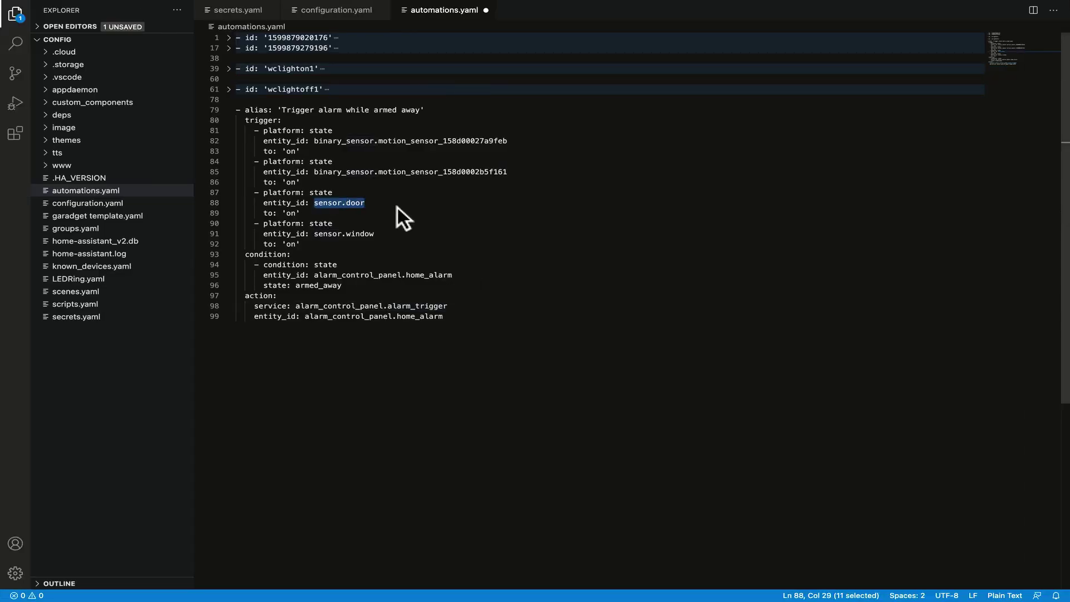
key(ctrl+v)
Replace sensor.window on line 91 with the Alfresco Door sensor's entity ID.
key(super+Tab)
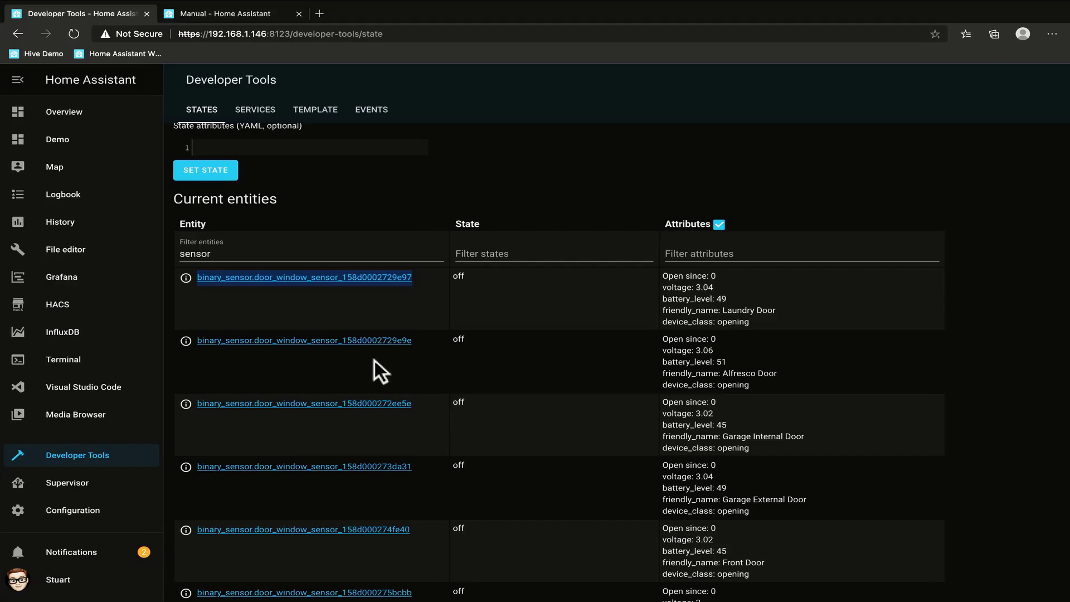
double_click(382, 341)
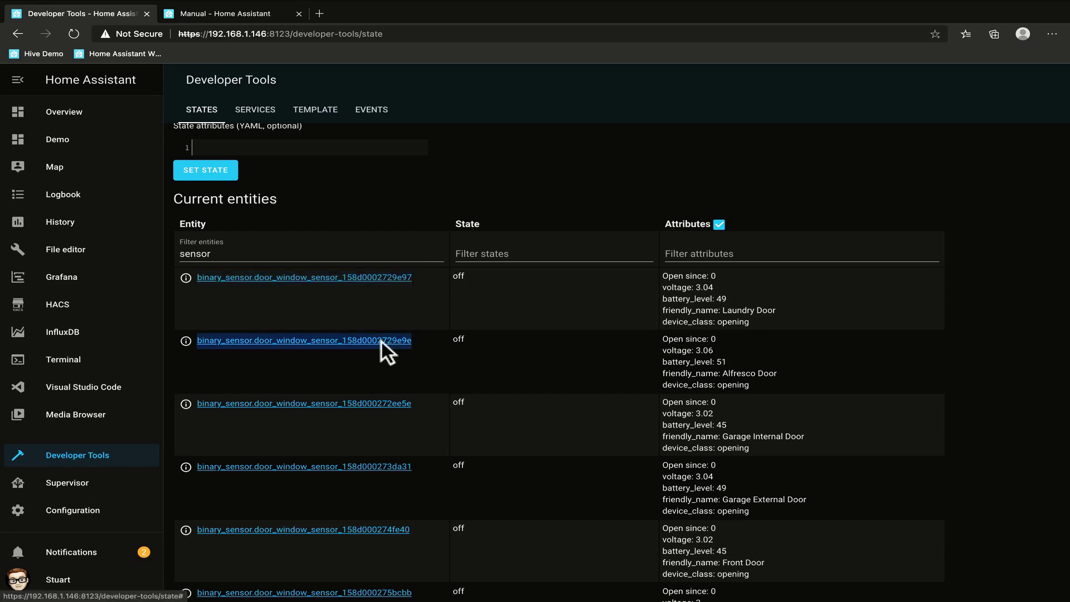
right_click(383, 342)
click(423, 142)
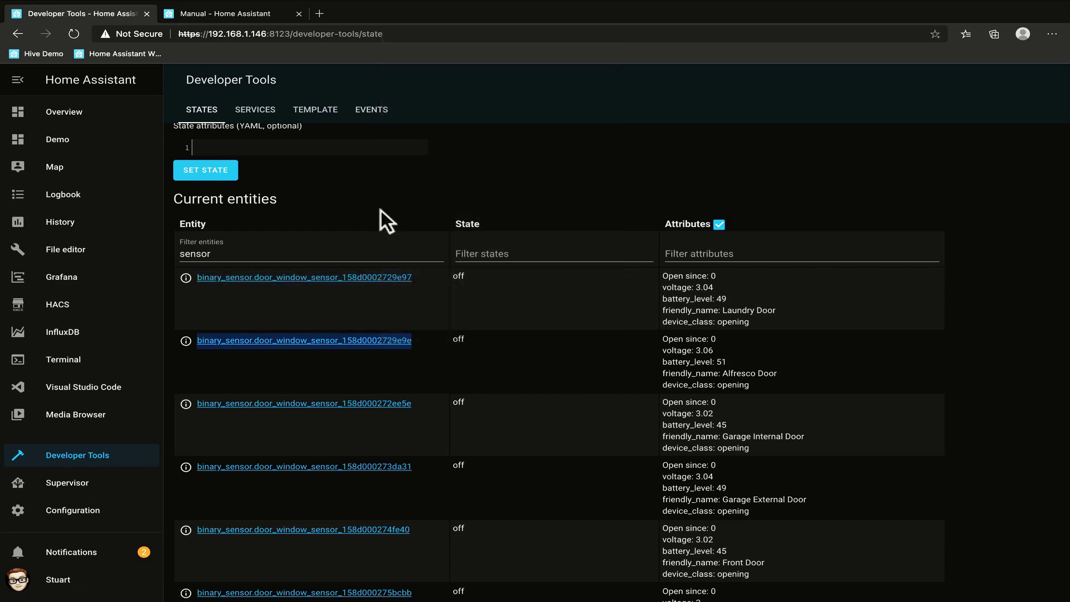
key(super+Tab)
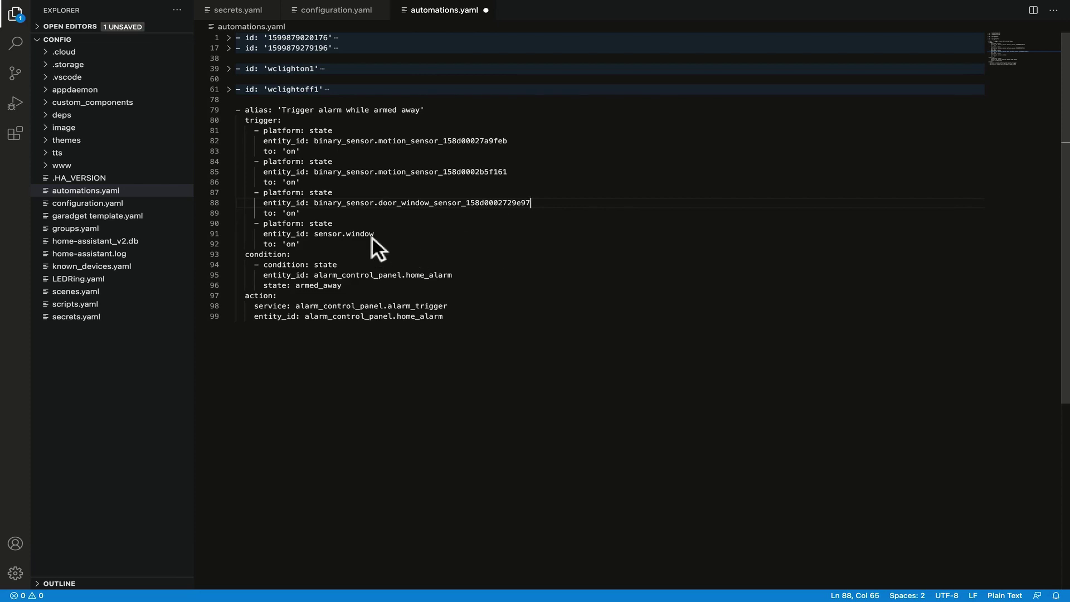
drag(374, 234, 314, 230)
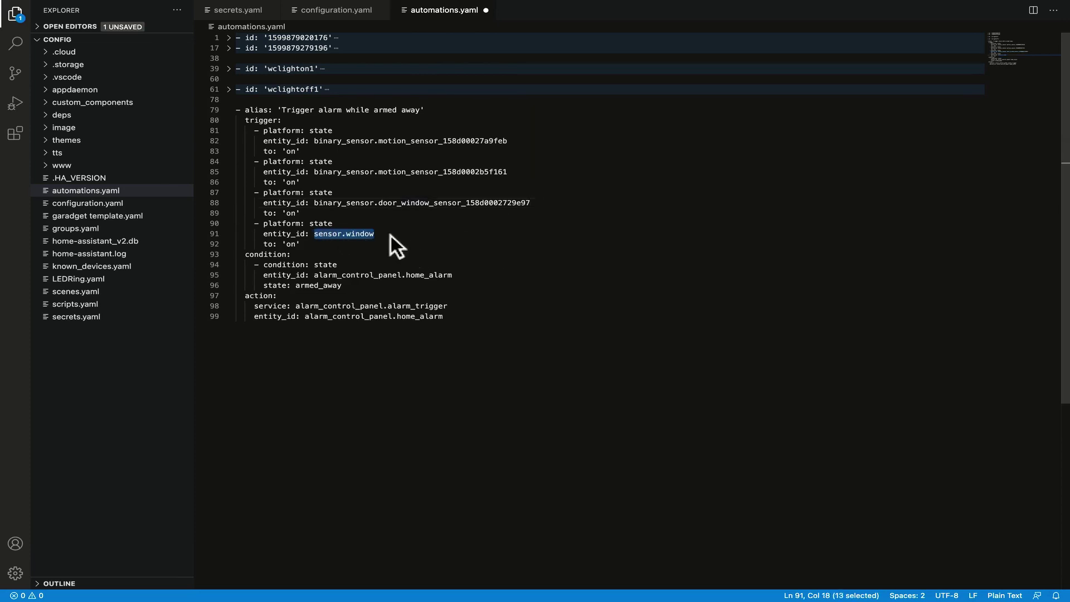
key(ctrl+v)
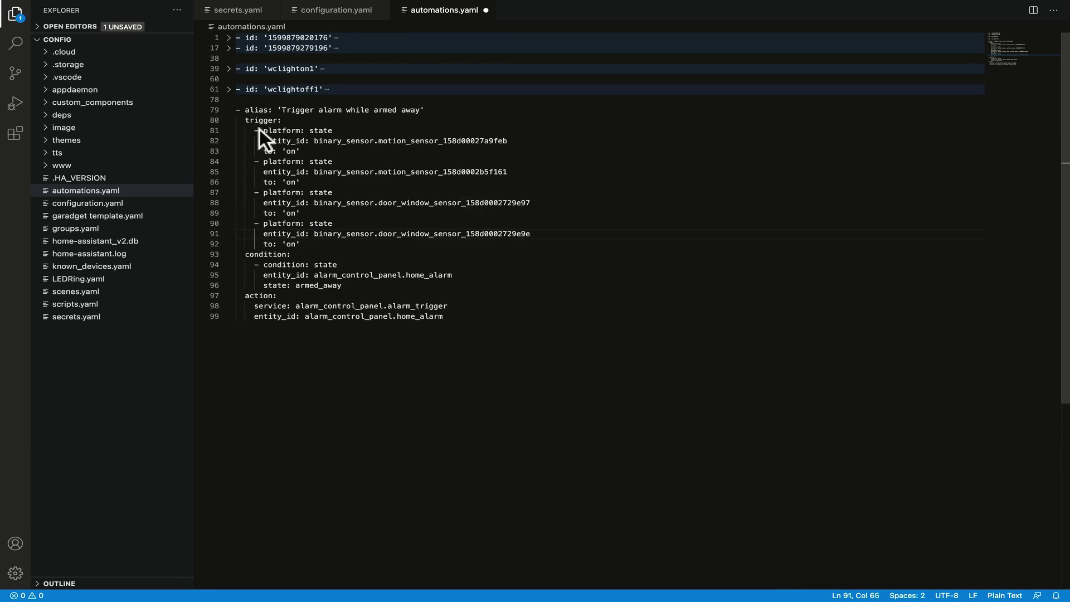
Review the automation's trigger, armed_away condition and alarm_trigger action lines.
drag(259, 130, 489, 147)
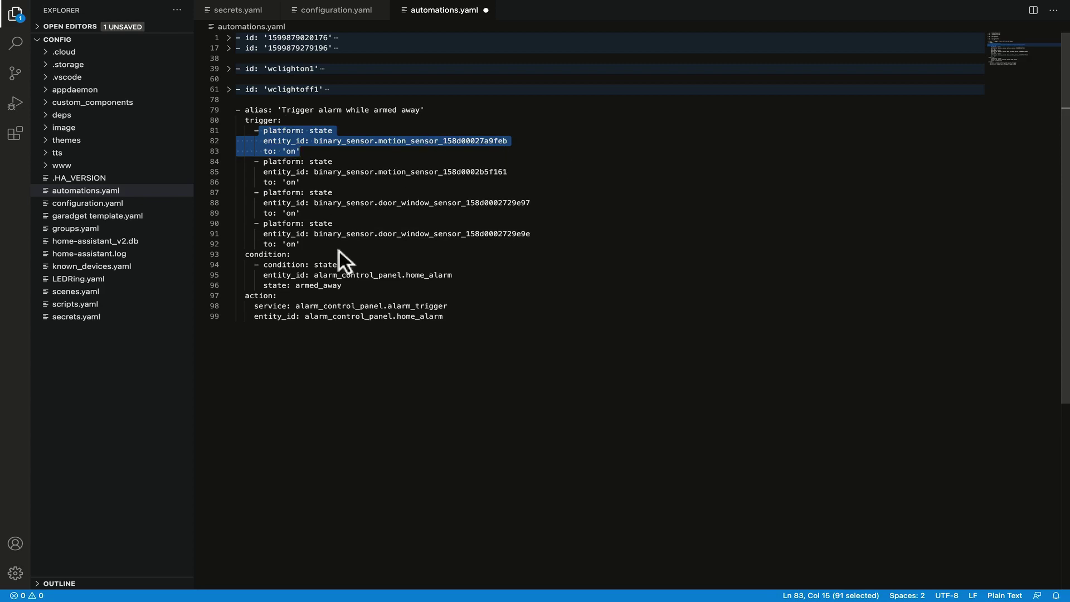
drag(270, 264, 467, 282)
drag(365, 274, 446, 274)
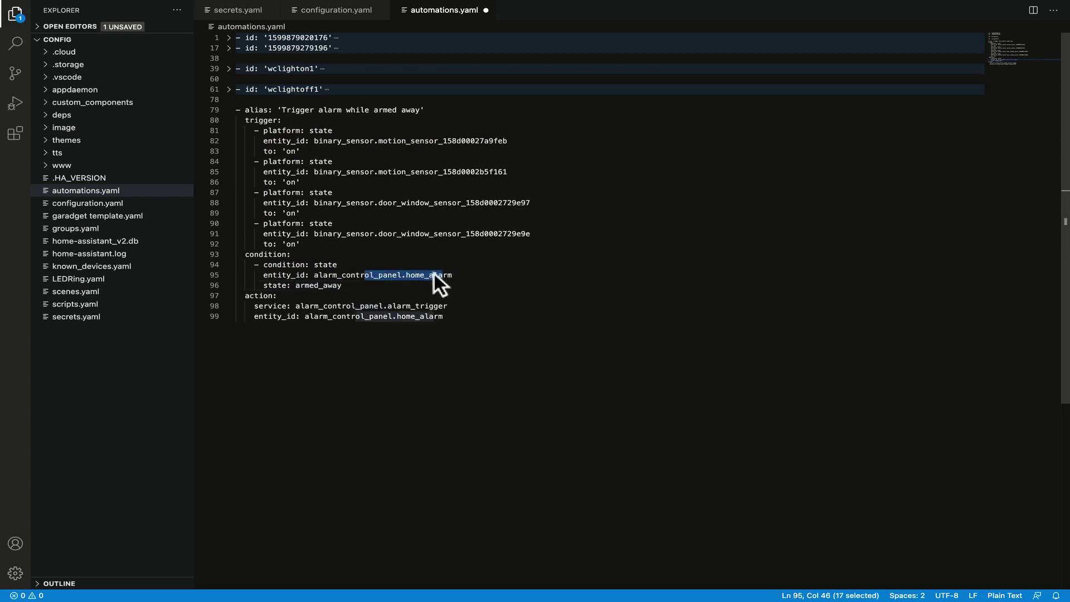
drag(286, 284, 342, 285)
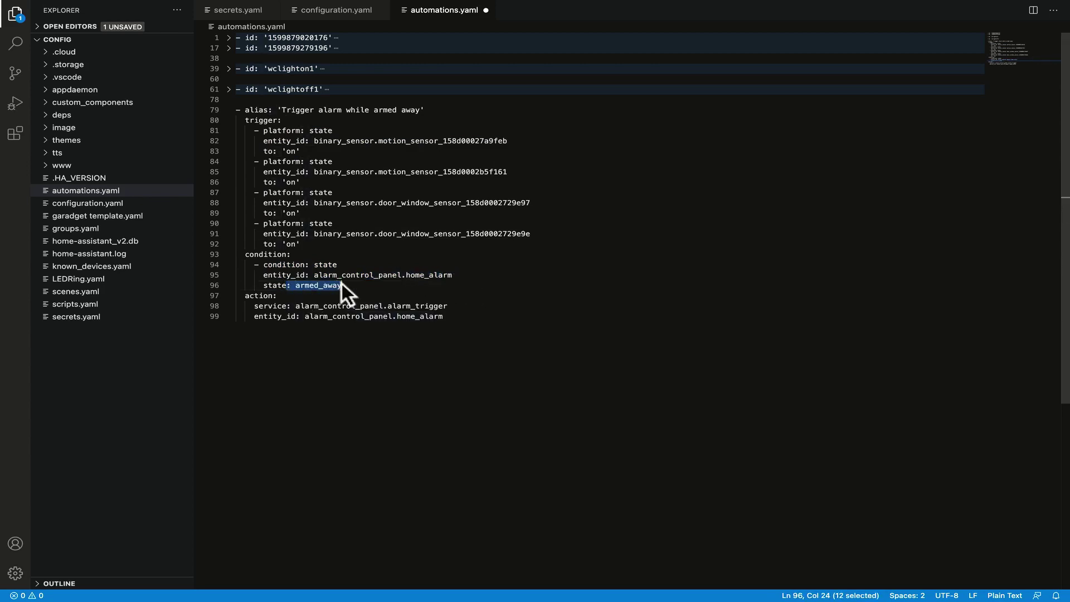
click(391, 286)
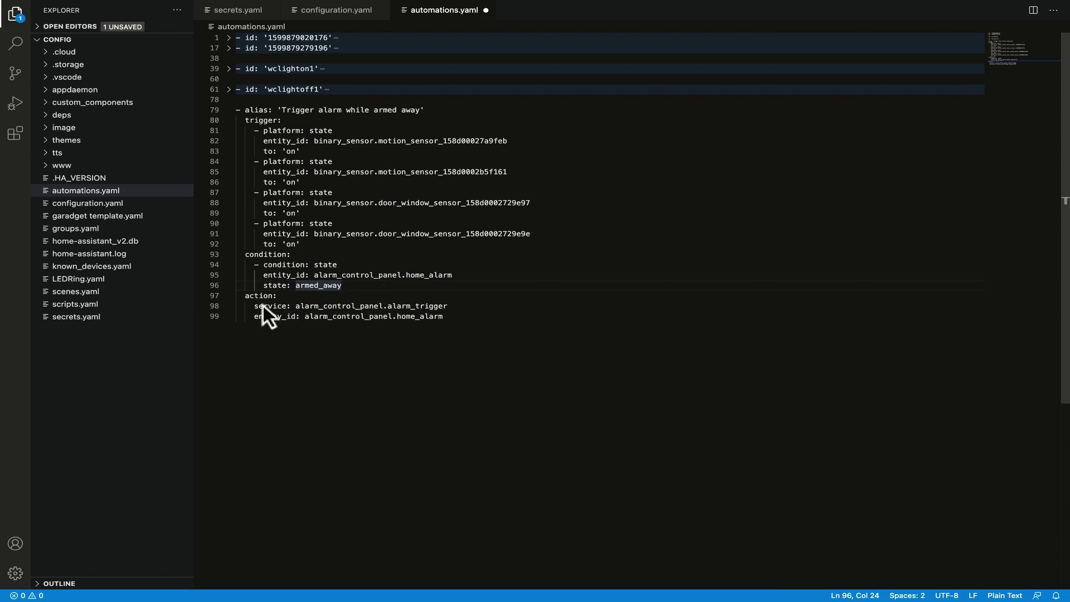
drag(263, 306, 443, 306)
click(443, 306)
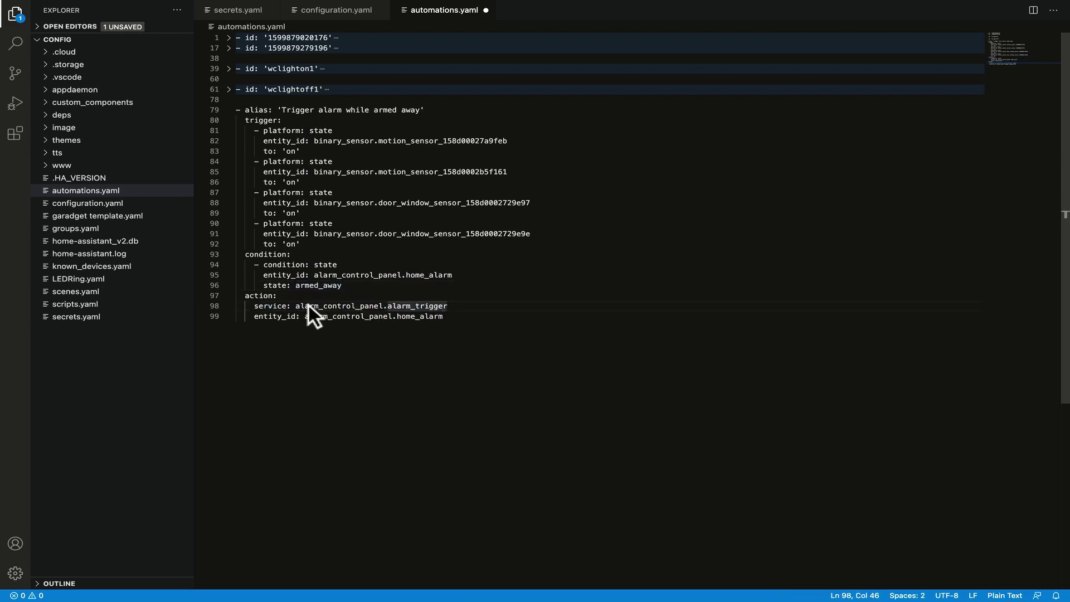
drag(307, 306, 449, 304)
click(406, 303)
Add an outdented blank line after line 99 for the next automation.
click(461, 316)
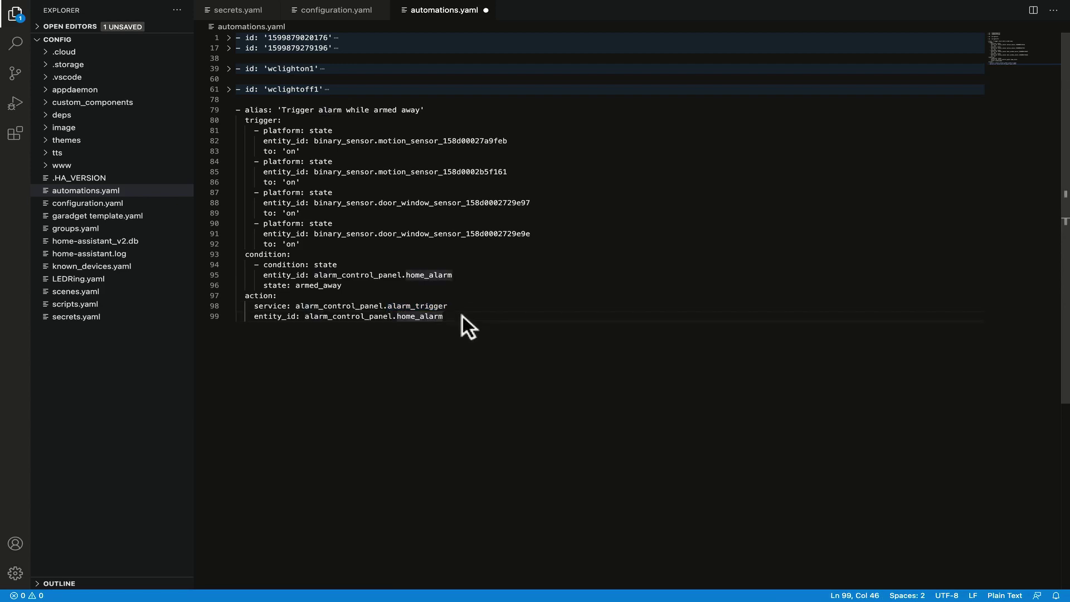
key(Return)
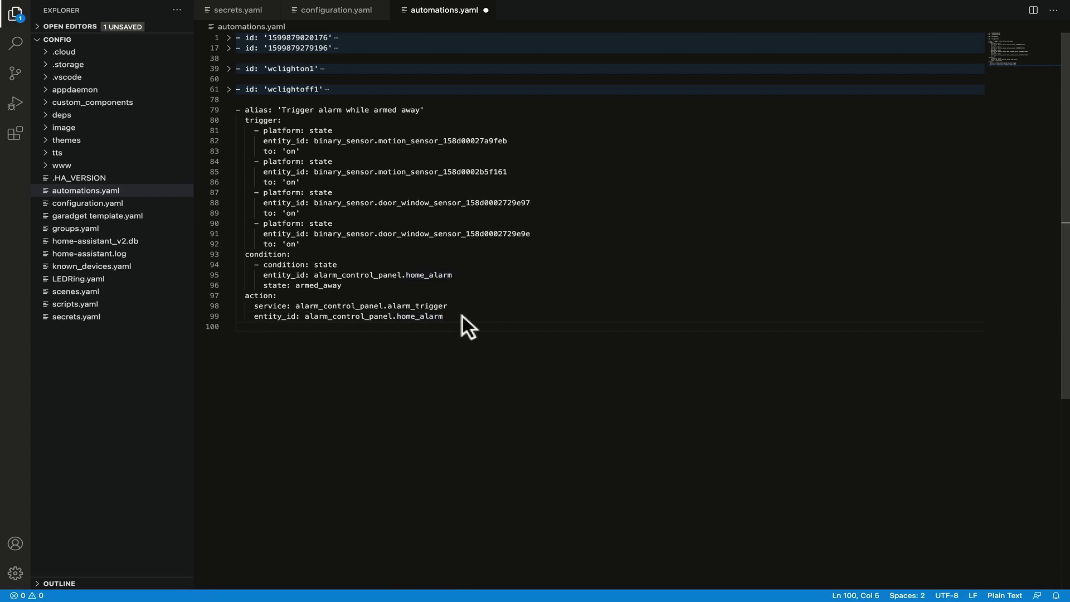
key(BackSpace)
key(BackSpace)
key(alt+Tab)
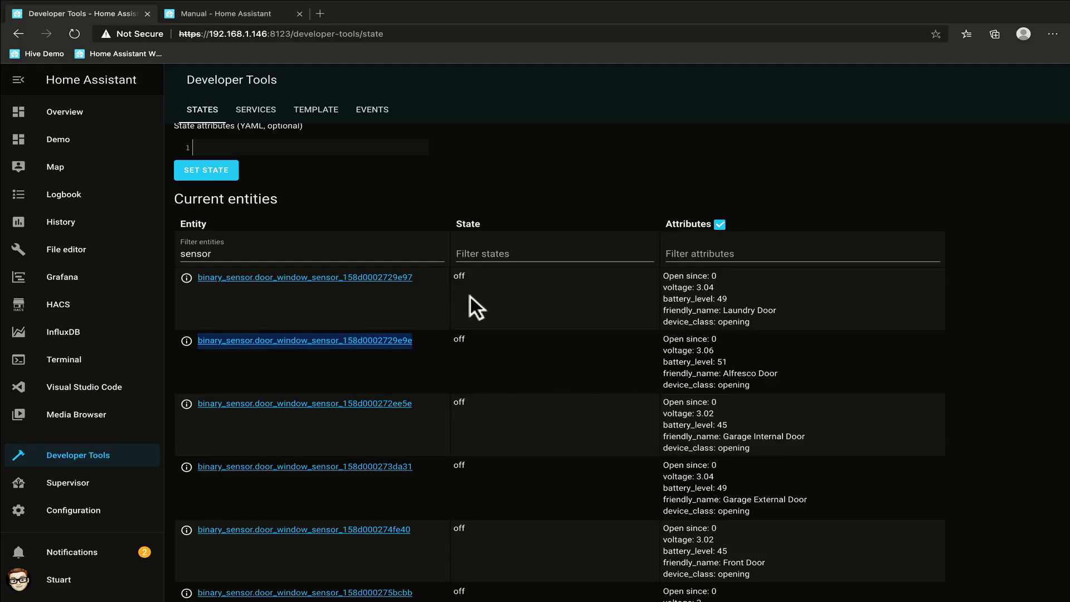
Copy the 'Send notification when alarm triggered' code block from the Manual alarm docs page.
click(226, 14)
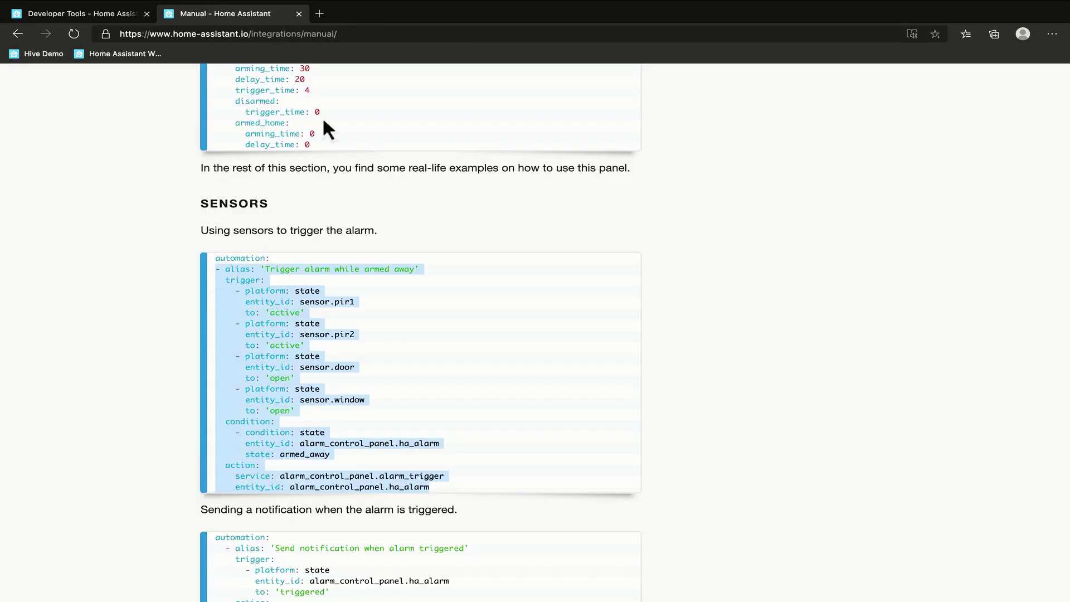
scroll(557, 396, down, 3)
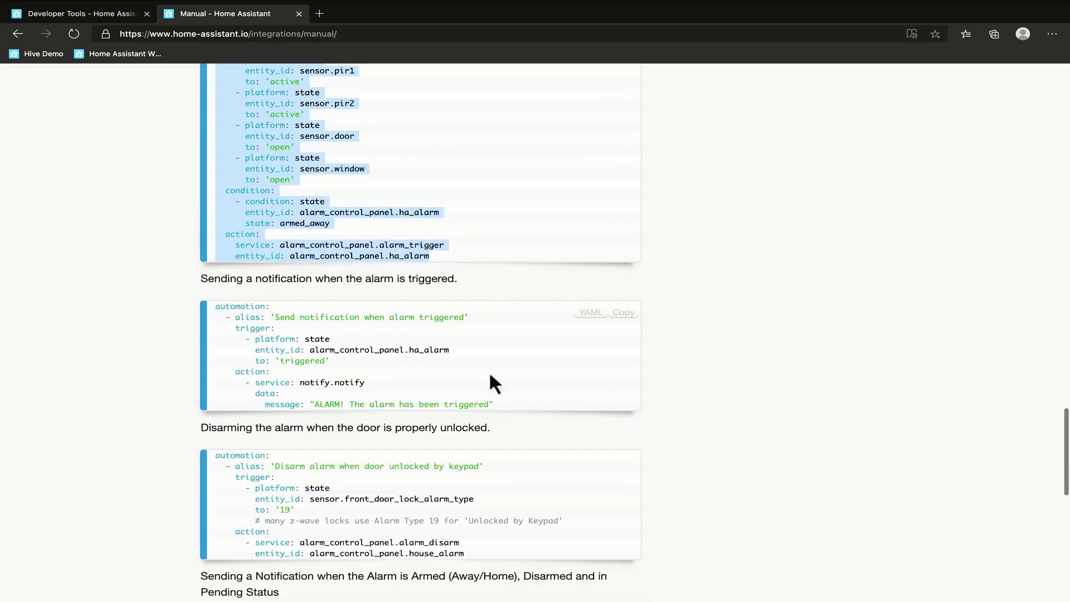
drag(202, 272, 424, 272)
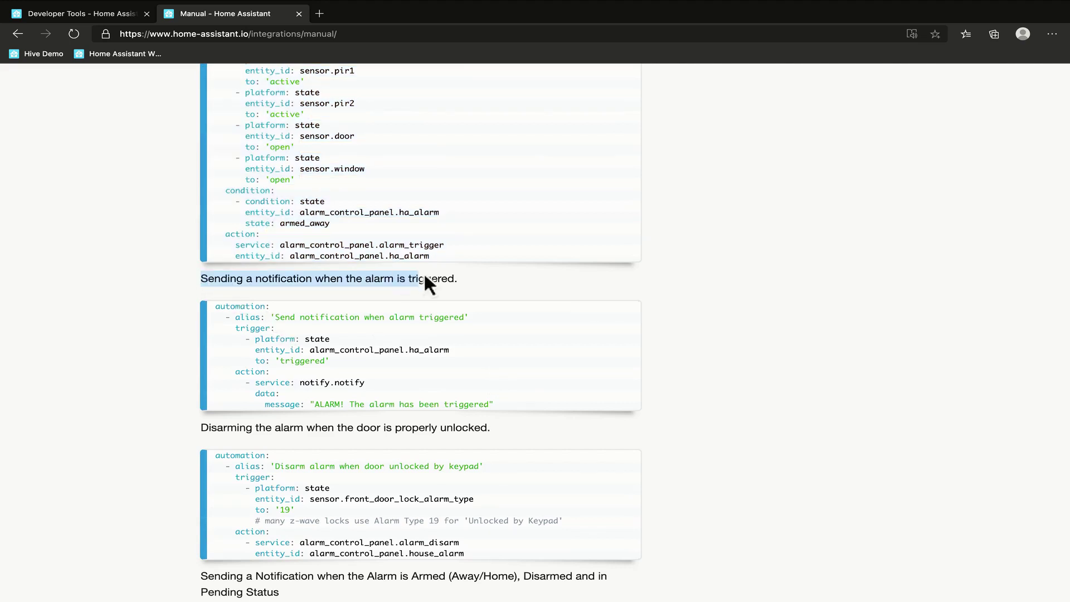
click(486, 342)
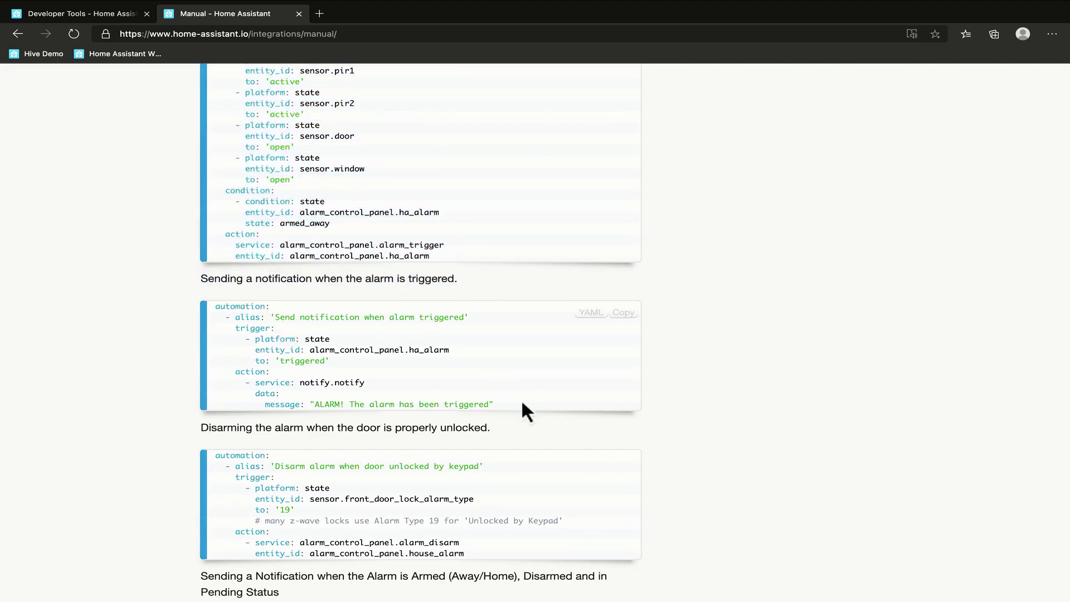
drag(521, 399, 213, 299)
key(ctrl+c)
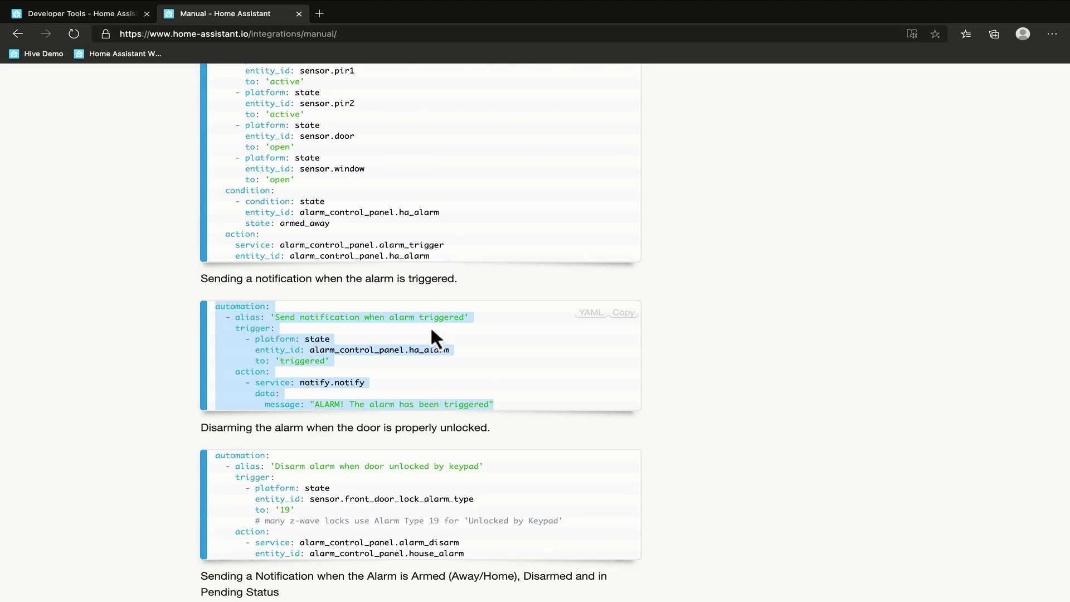
key(alt+Tab)
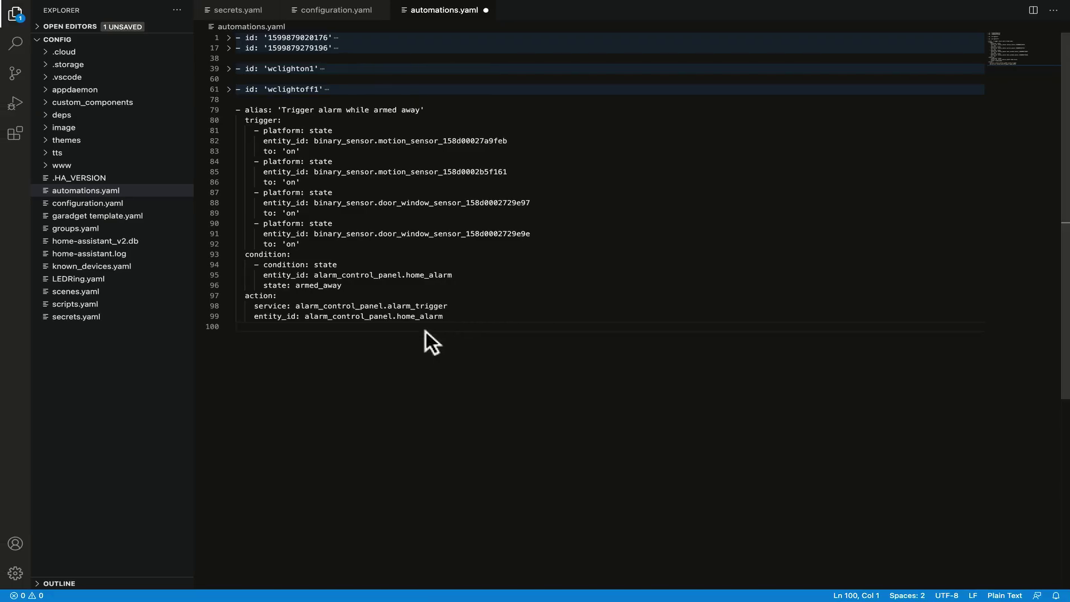
Paste the notification automation at line 101, delete its extra automation: header and outdent it.
key(Return)
key(ctrl+v)
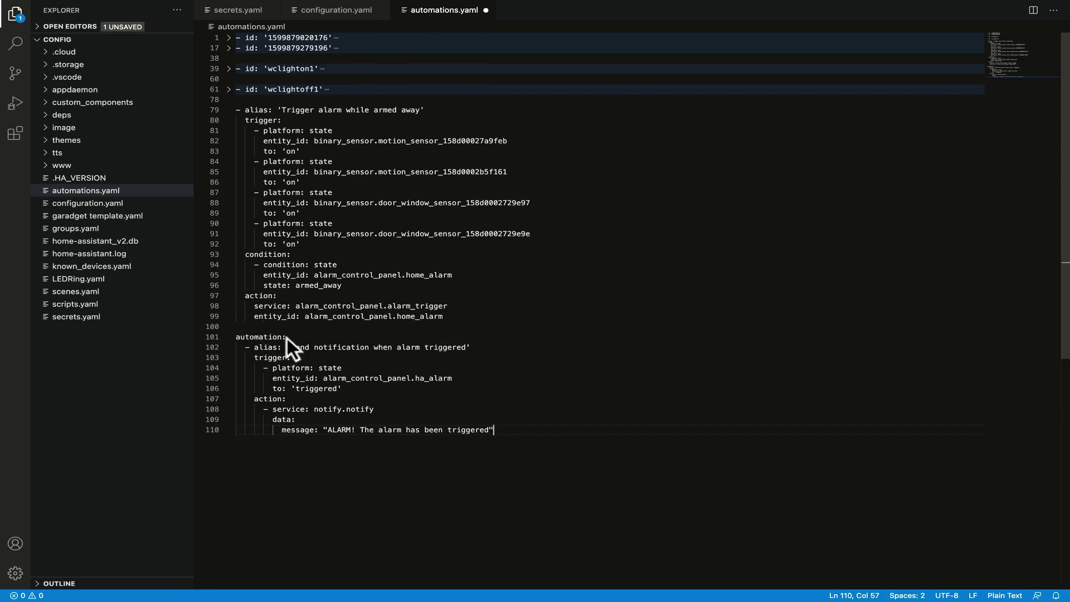
drag(286, 337, 92, 334)
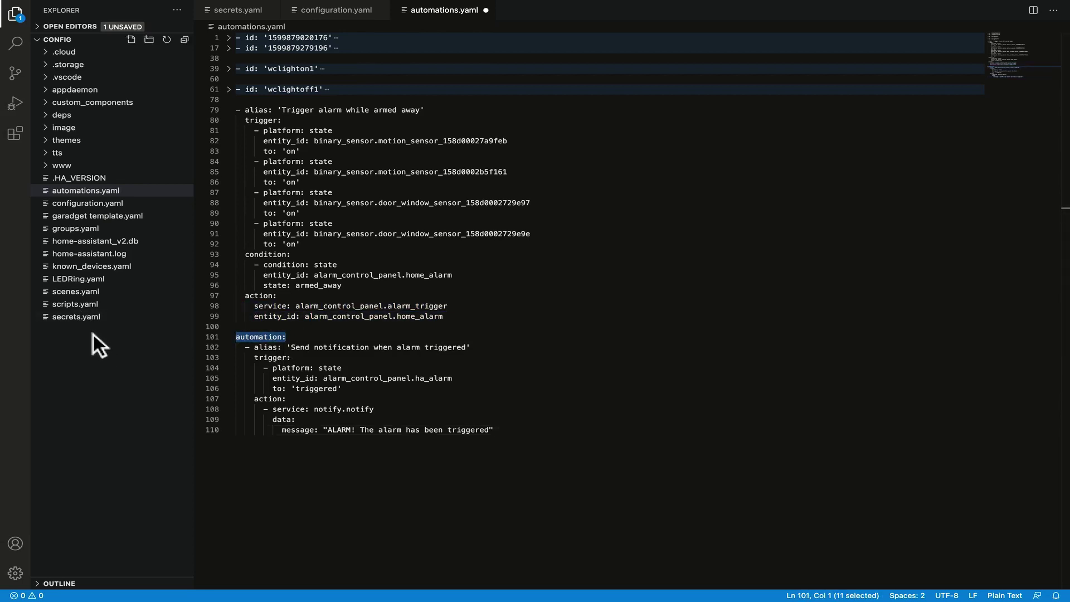
key(BackSpace)
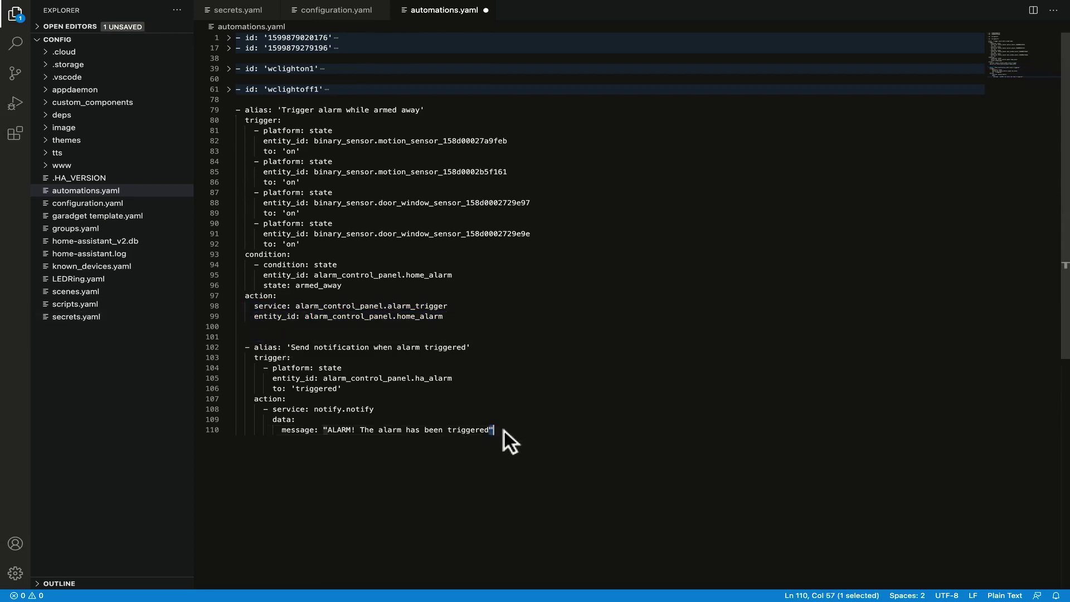
drag(504, 431, 212, 339)
key(shift+Tab)
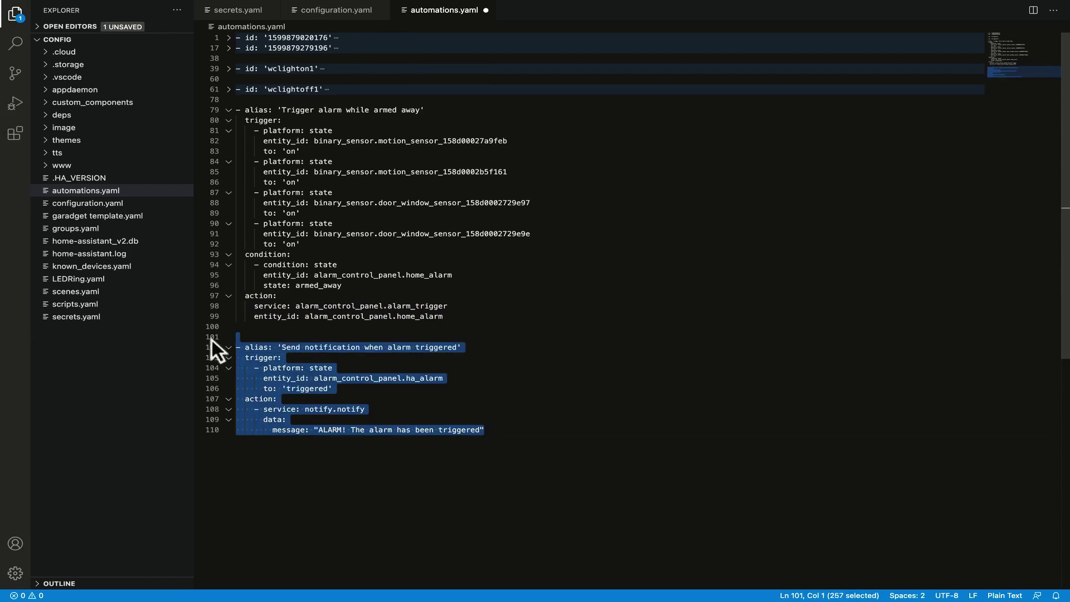
click(353, 360)
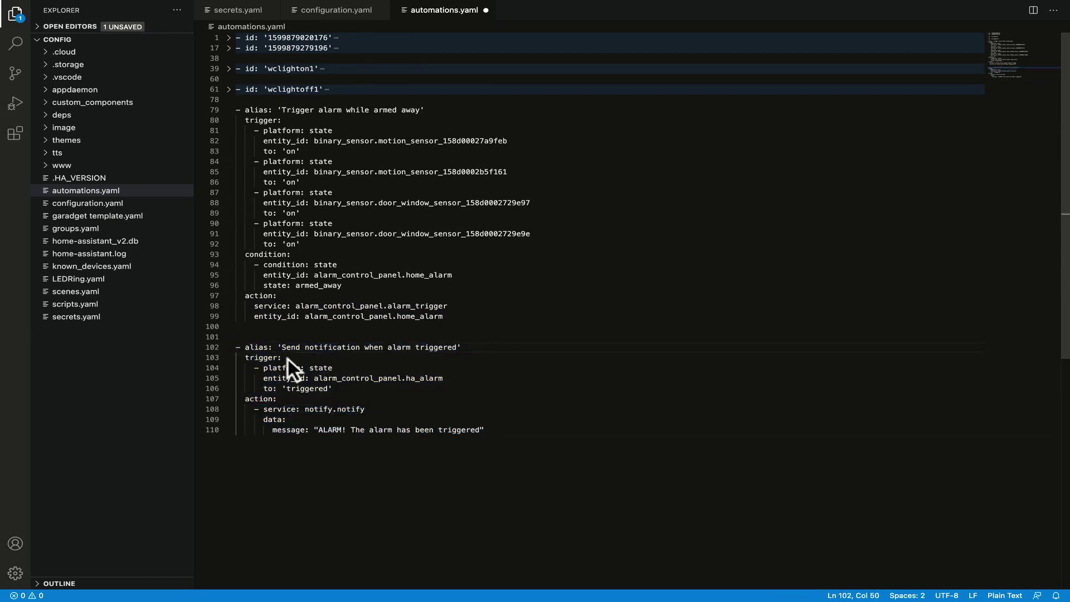
Replace ha_alarm with alarm_control_panel.home_alarm in the trigger on line 105.
click(264, 366)
drag(264, 365, 378, 379)
click(351, 372)
drag(463, 273, 317, 272)
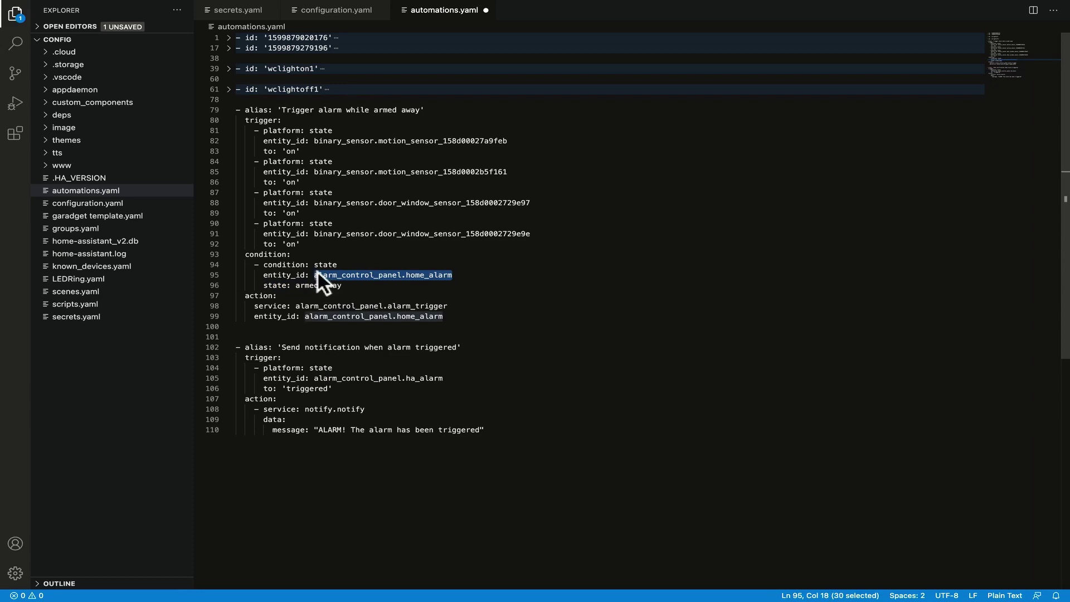
drag(448, 375, 316, 377)
text(alarm_control_panel.home_alarm)
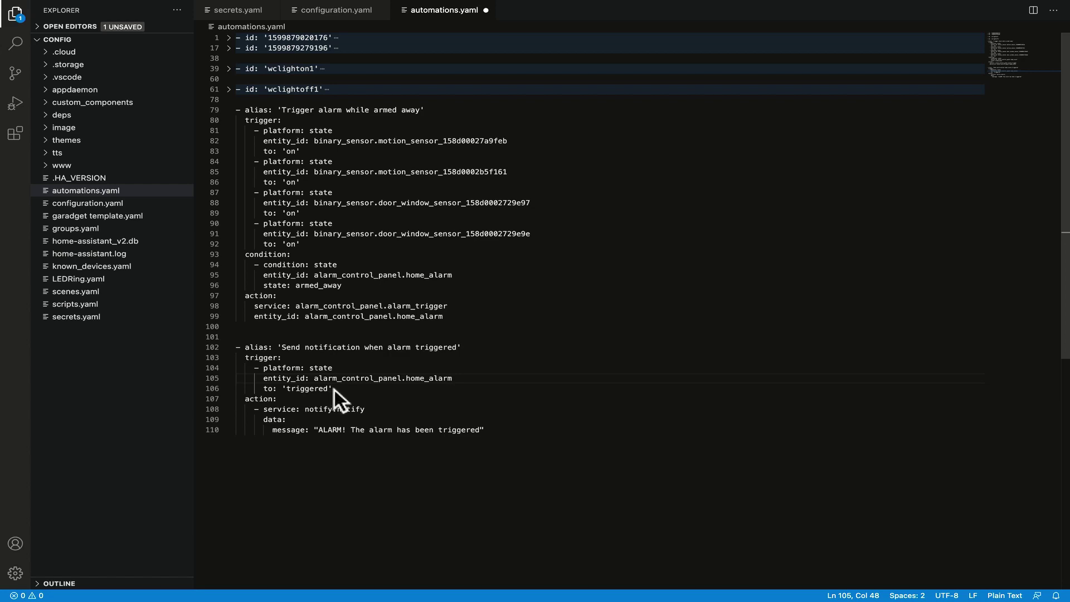
Review the notify.notify action and its alarm message text.
drag(266, 396, 397, 410)
click(397, 410)
drag(310, 408, 369, 409)
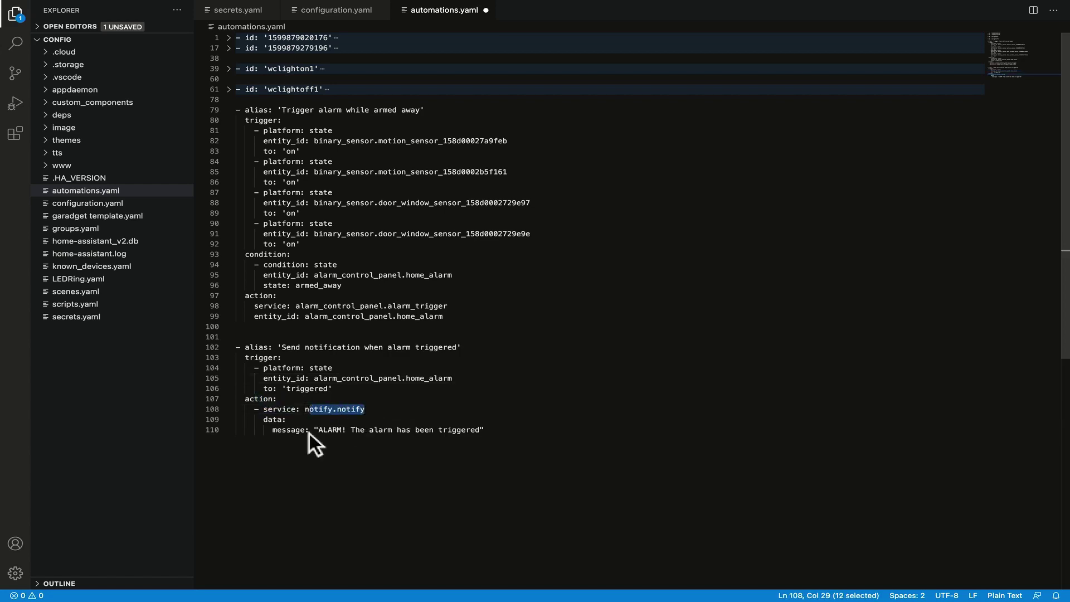
click(309, 414)
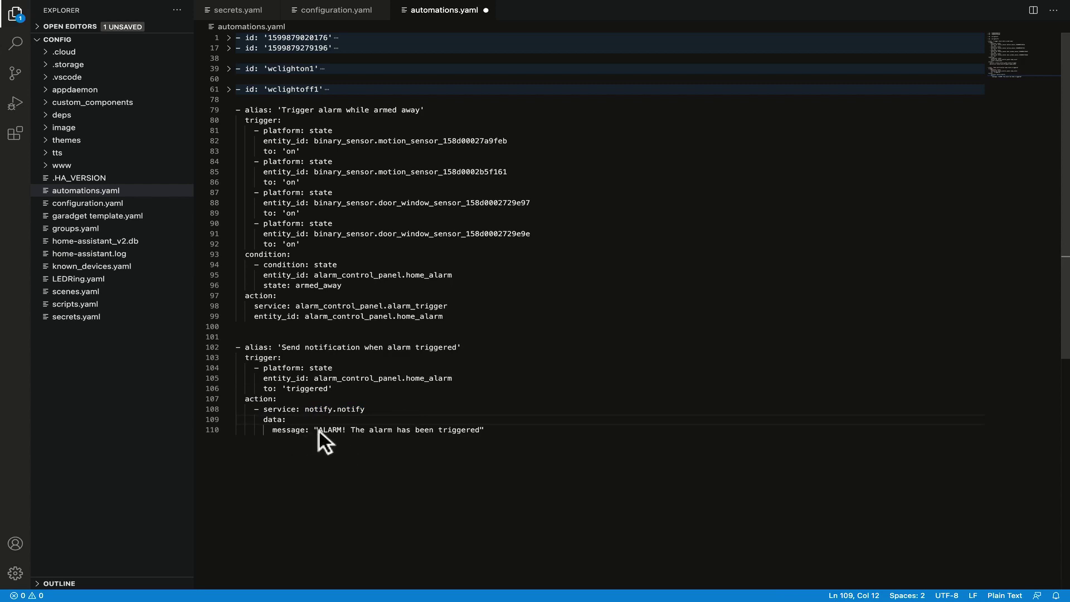
drag(319, 430, 433, 434)
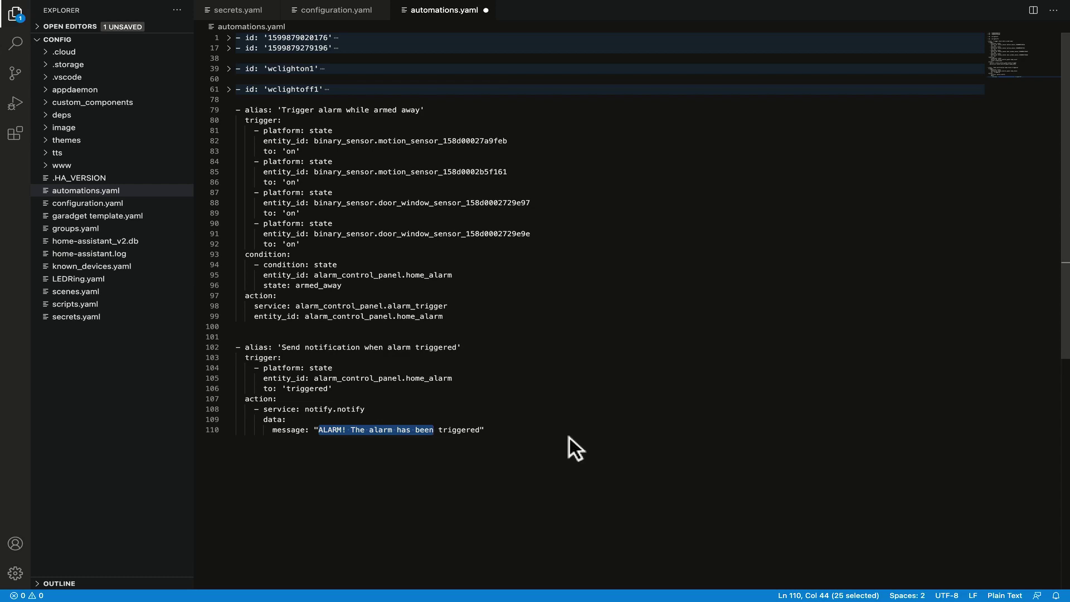
Below the message line, add a second '- data:' action starting with the gateway's gw_mac.
click(508, 428)
key(Return)
key(BackSpace)
text(- )
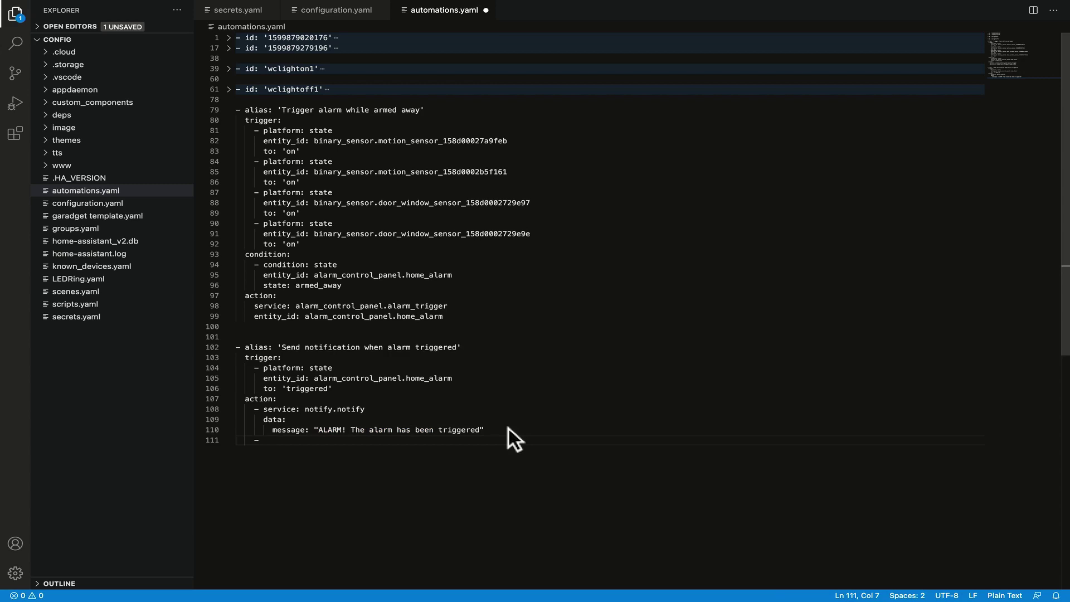
text(data:)
key(Return)
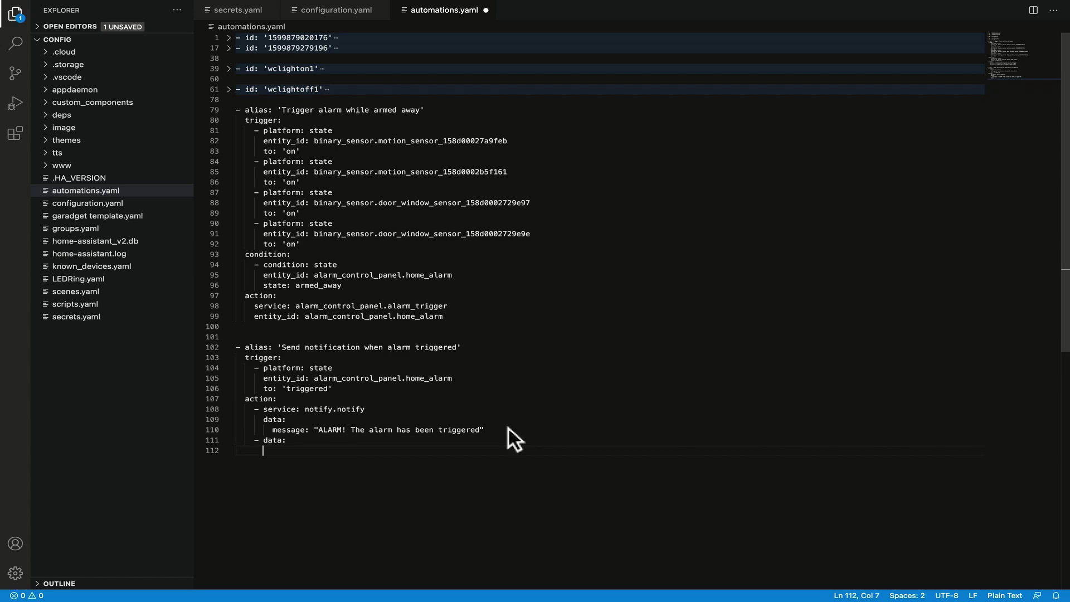
text(gw_mac:)
text(7c49eb1b3695)
key(Return)
Add ringtone_id: 2, ringtone_vol: 100 and service: xiaomi_aqara.play_ringtone lines.
text(ringt)
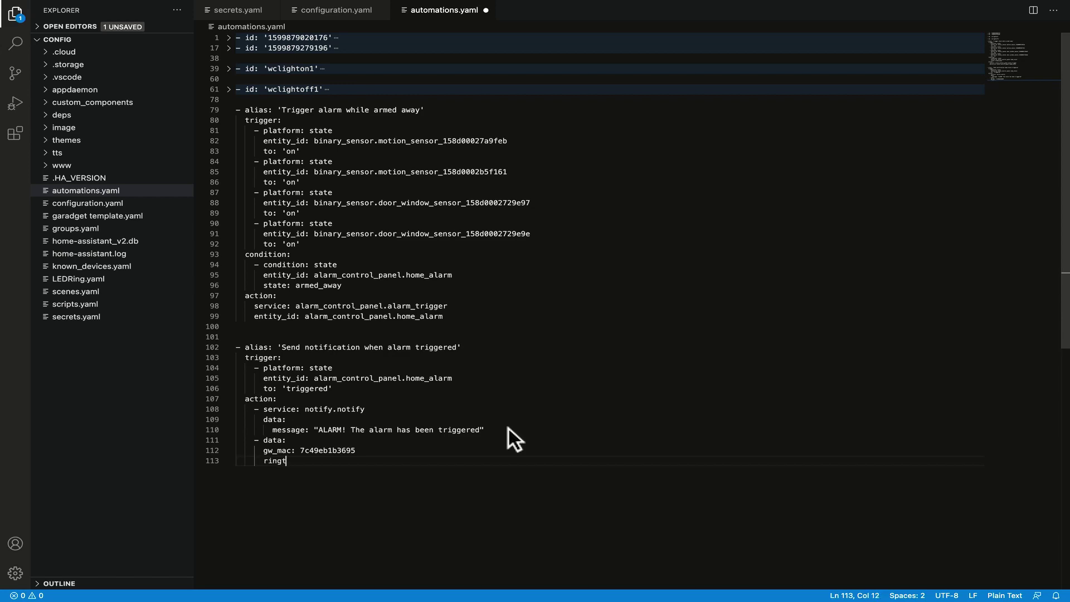
text(one_id: 2)
key(Return)
text(ringtone)
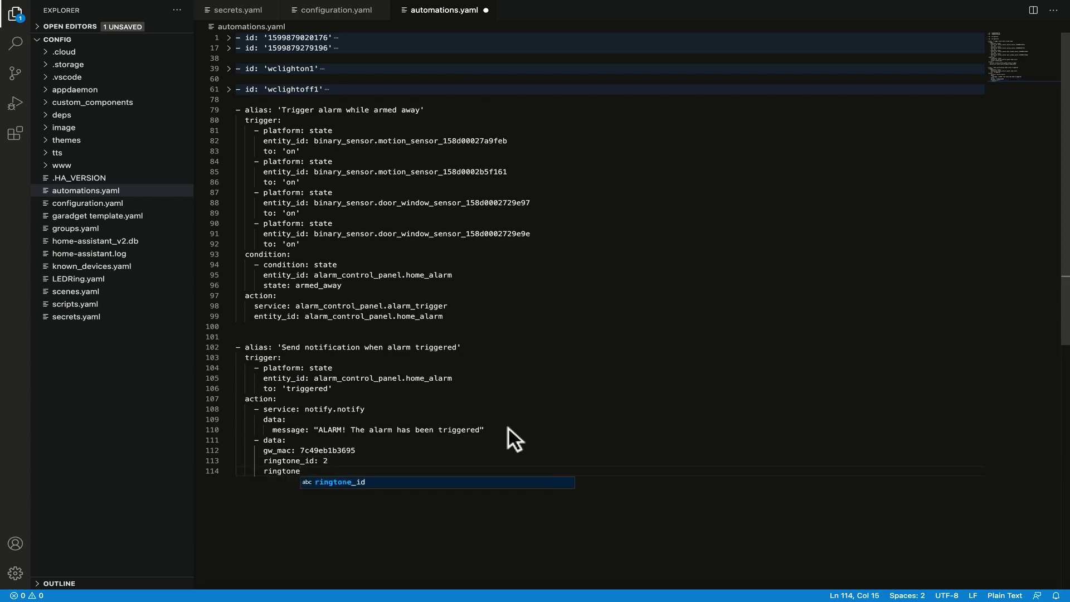
text(_vol: )
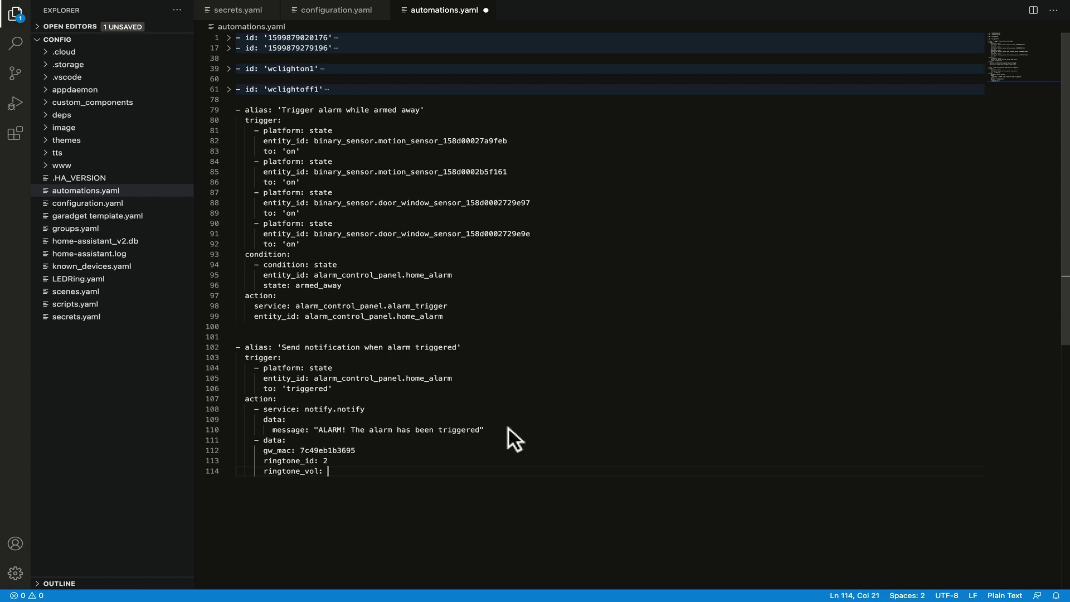
text(100)
key(Return)
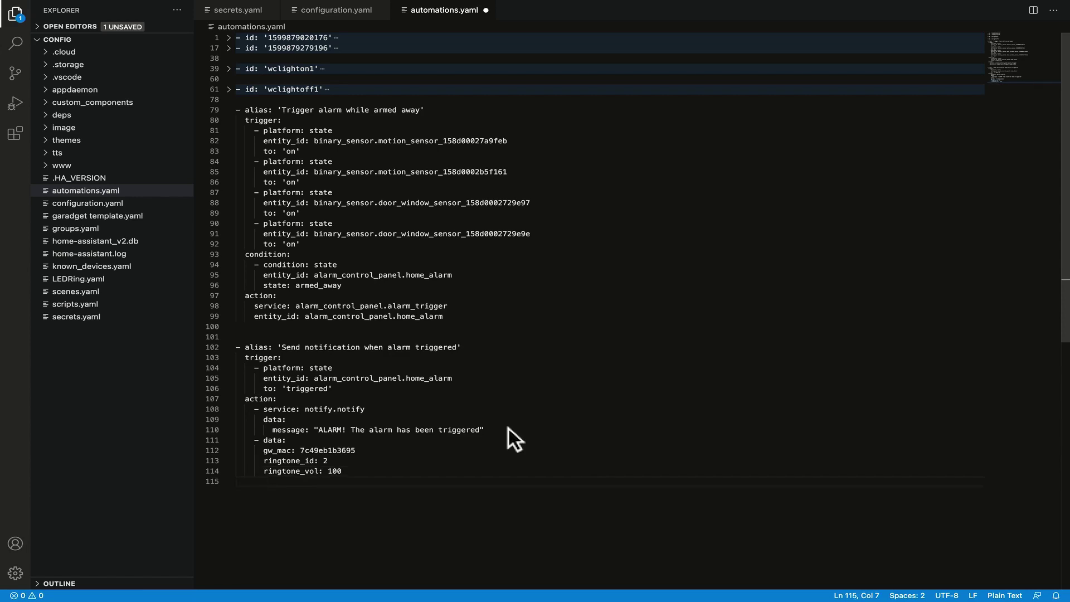
text(s)
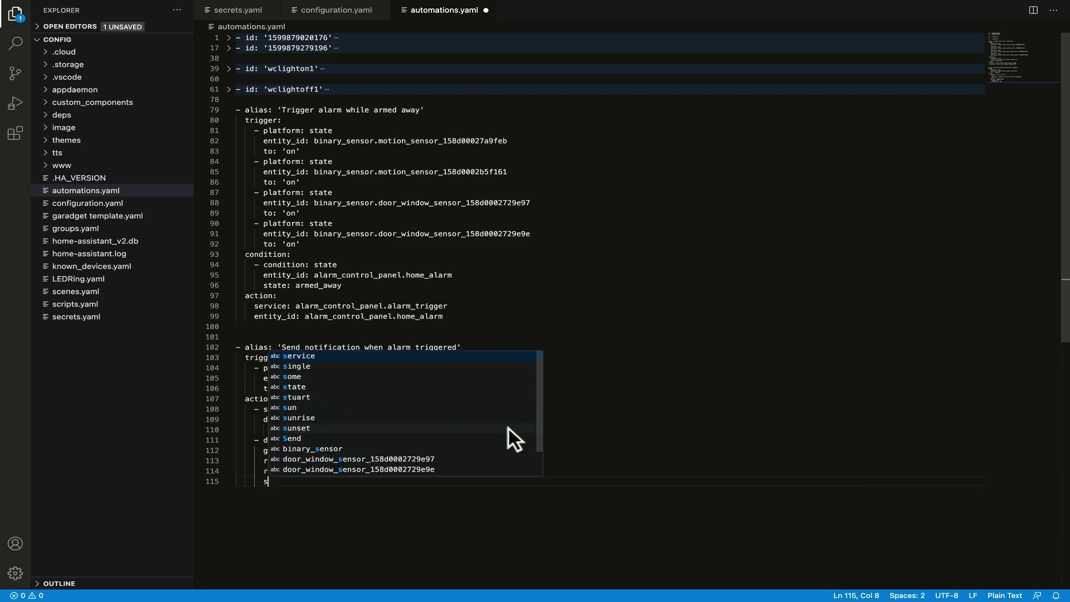
text(ervioce)
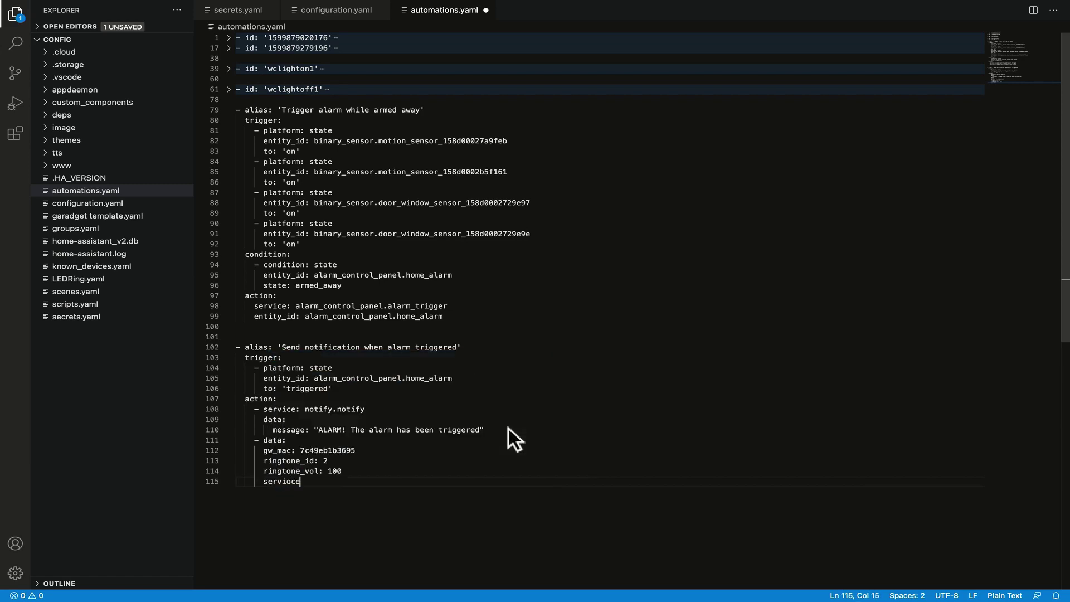
key(BackSpace)
key(BackSpace)
text(ce: xiaomi_aqara.pl)
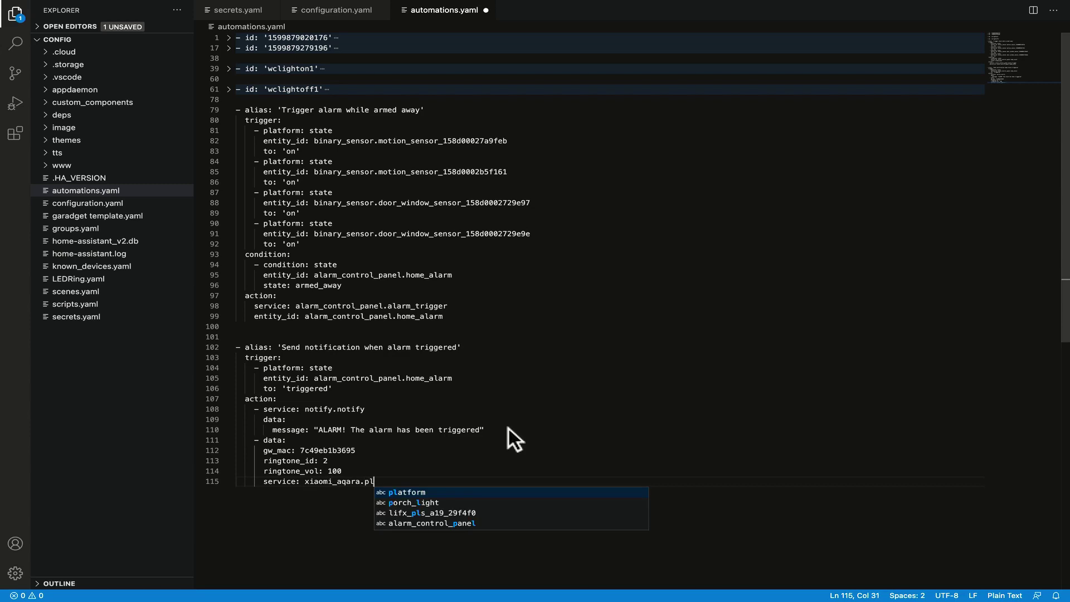
text(ay_rin)
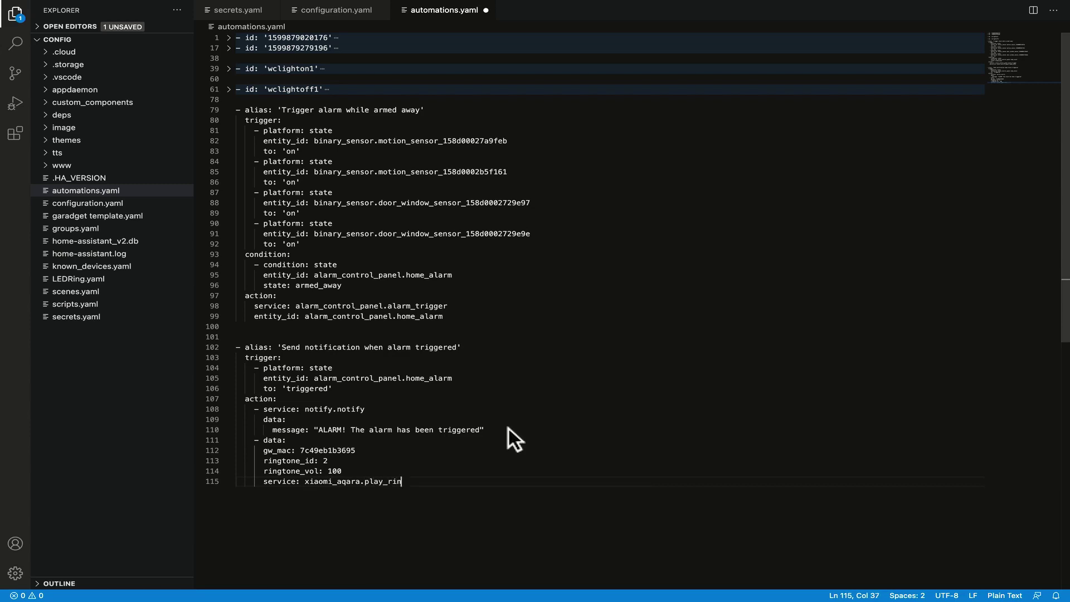
text(gtone)
Indent the gw_mac, ringtone_id and ringtone_vol lines under data and save automations.yaml.
drag(361, 469, 219, 446)
key(Tab)
click(573, 453)
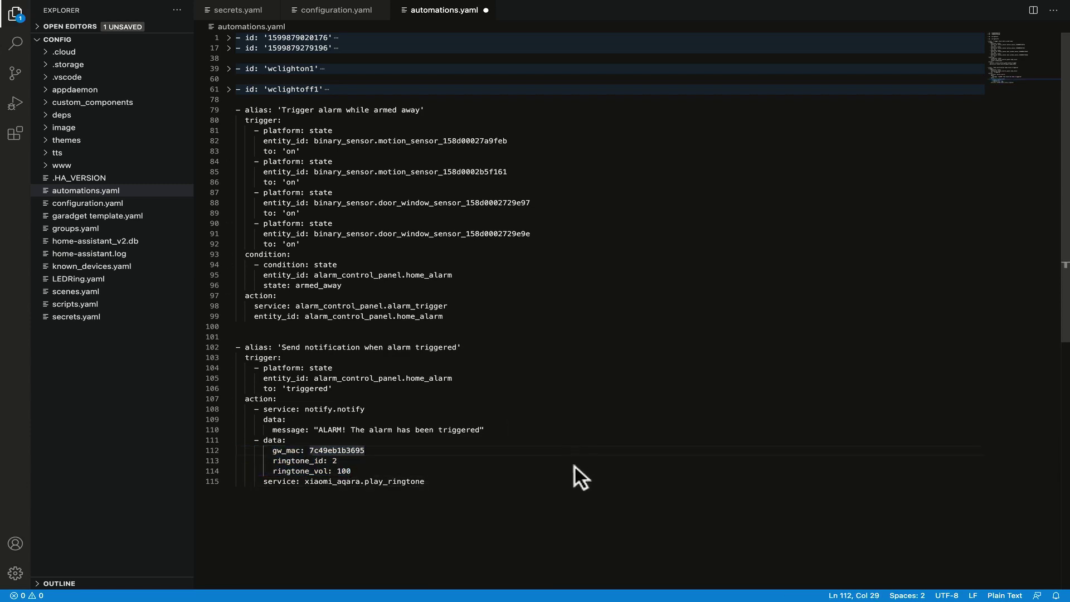
key(ctrl+s)
In the browser, go to Home Assistant's Configuration > Server Controls page.
key(super+Tab)
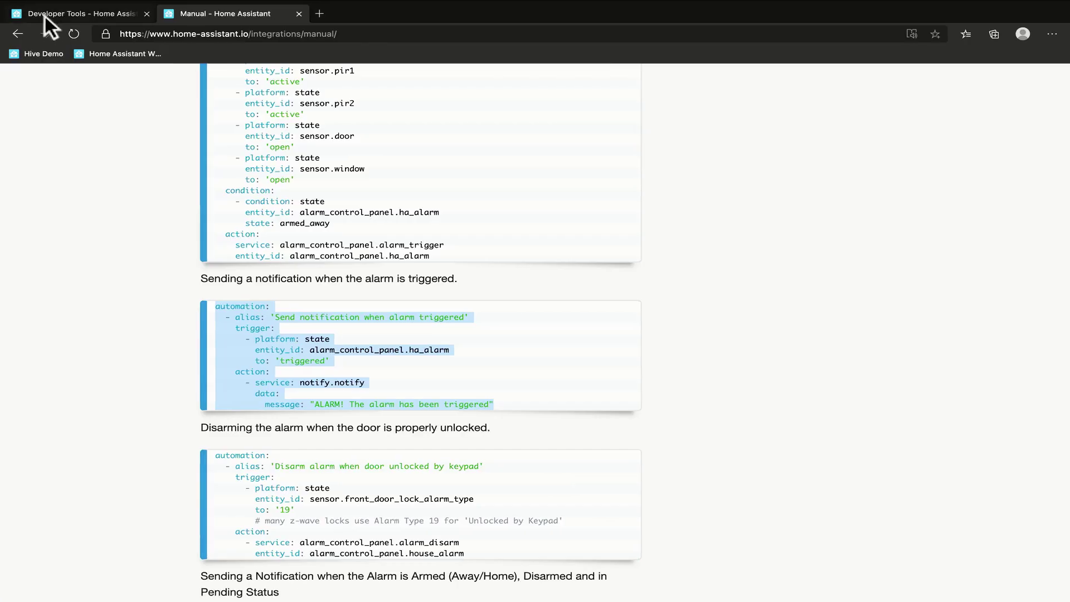
click(45, 15)
click(70, 513)
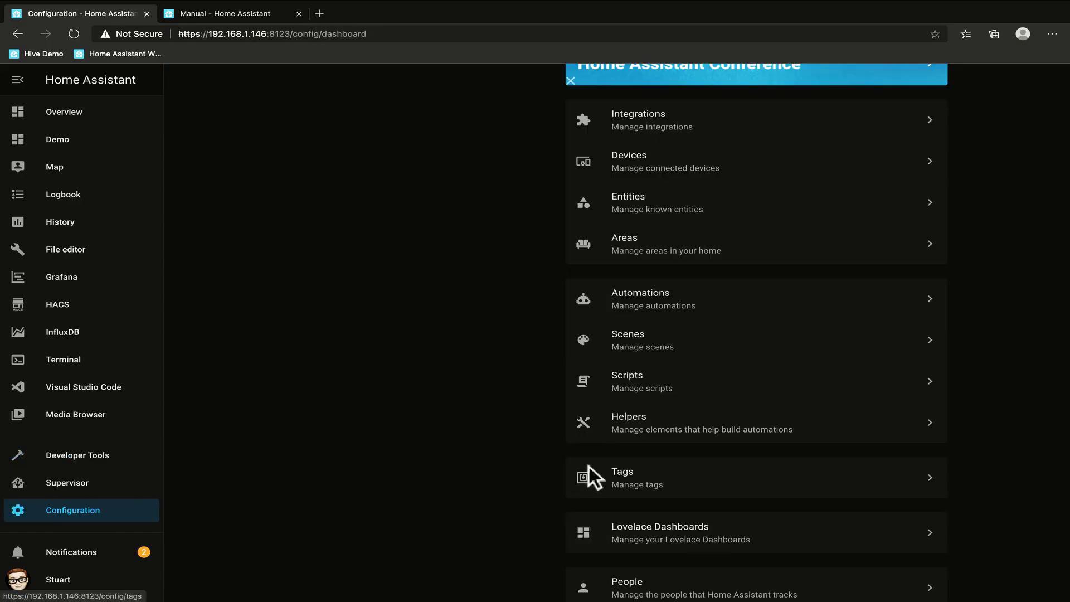
scroll(800, 467, down, 5)
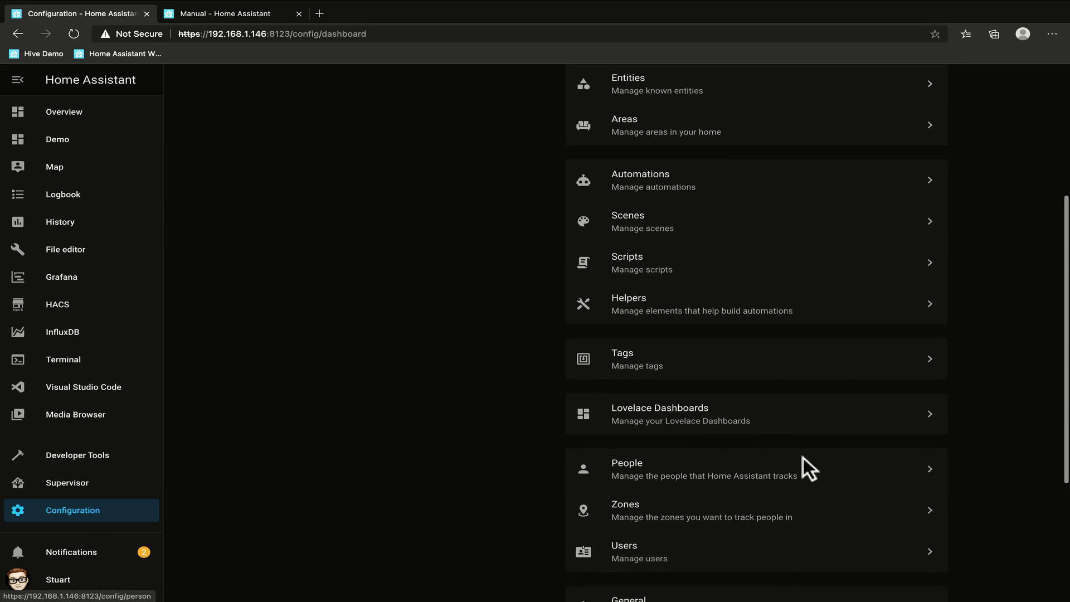
click(690, 504)
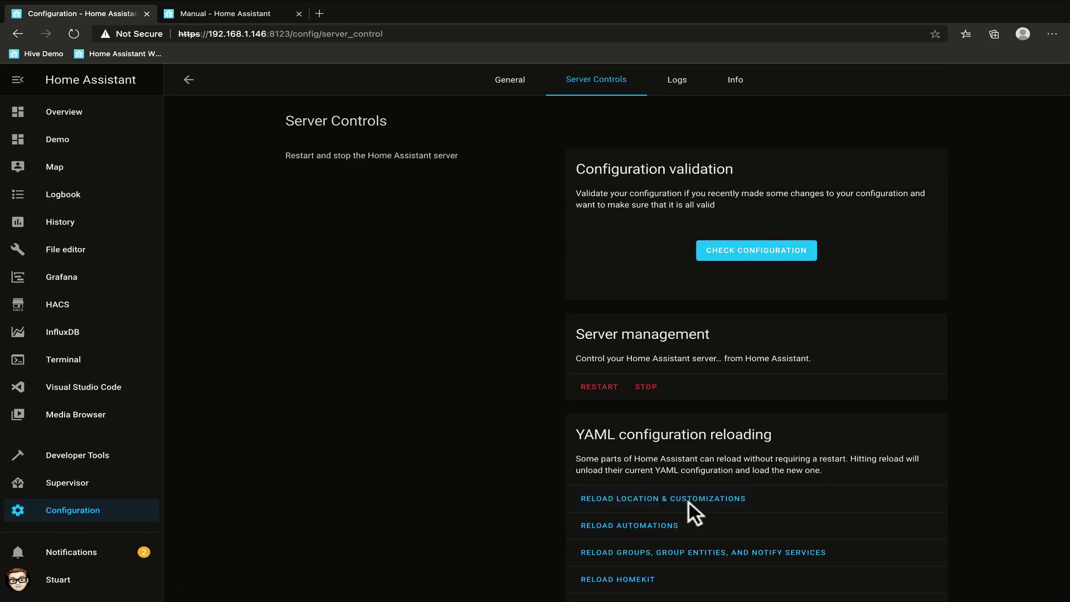
Run Check Configuration, then Reload Automations to load the edited automations.yaml.
click(758, 250)
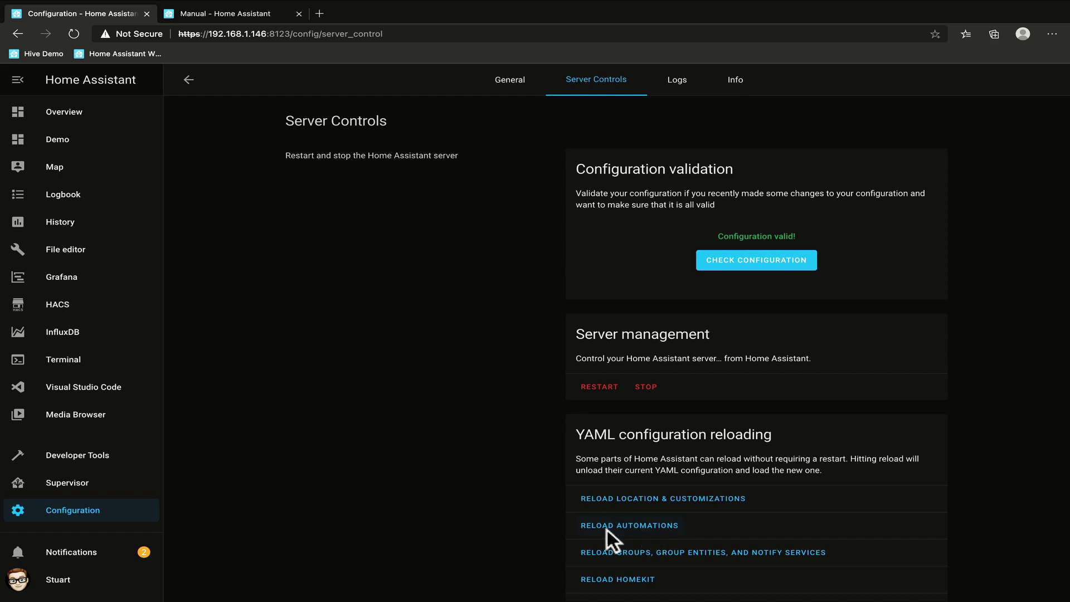
click(633, 526)
click(89, 504)
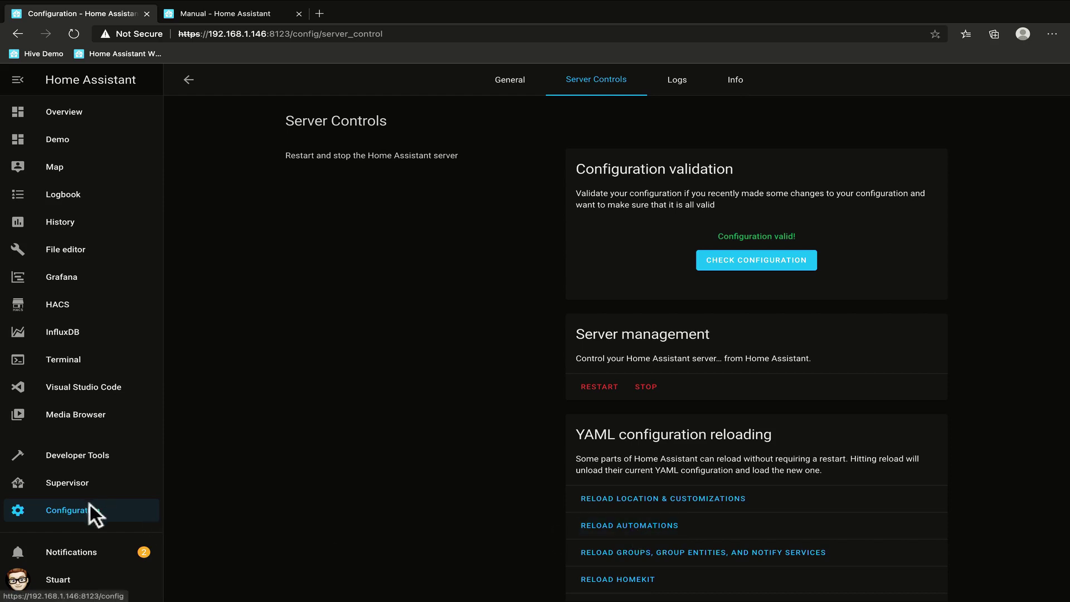
From the Automations list, execute 'Send notification when alarm triggered'.
click(663, 422)
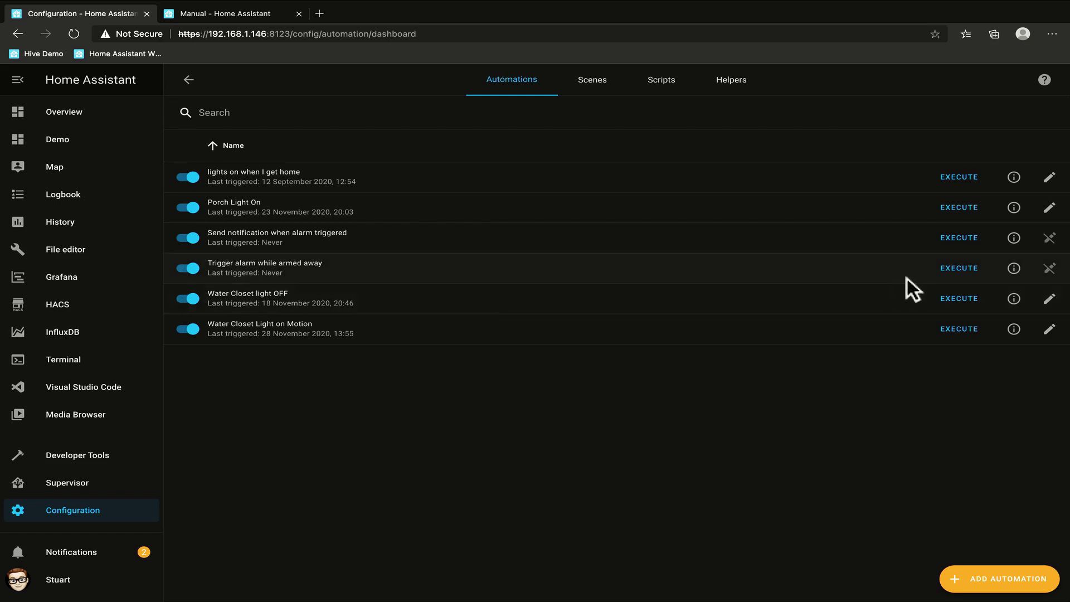
click(963, 238)
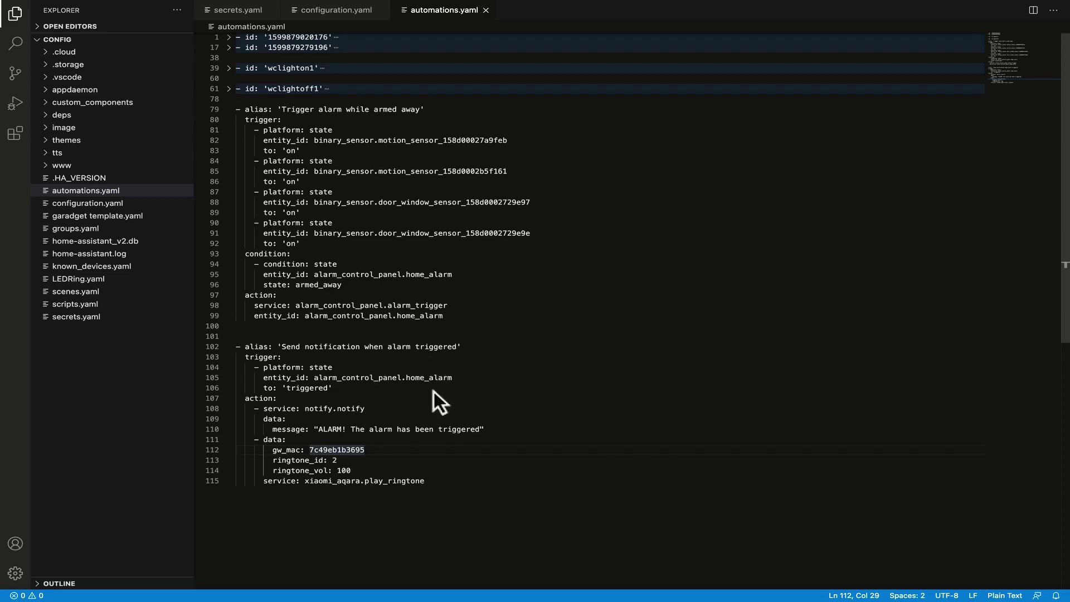
drag(390, 389, 306, 377)
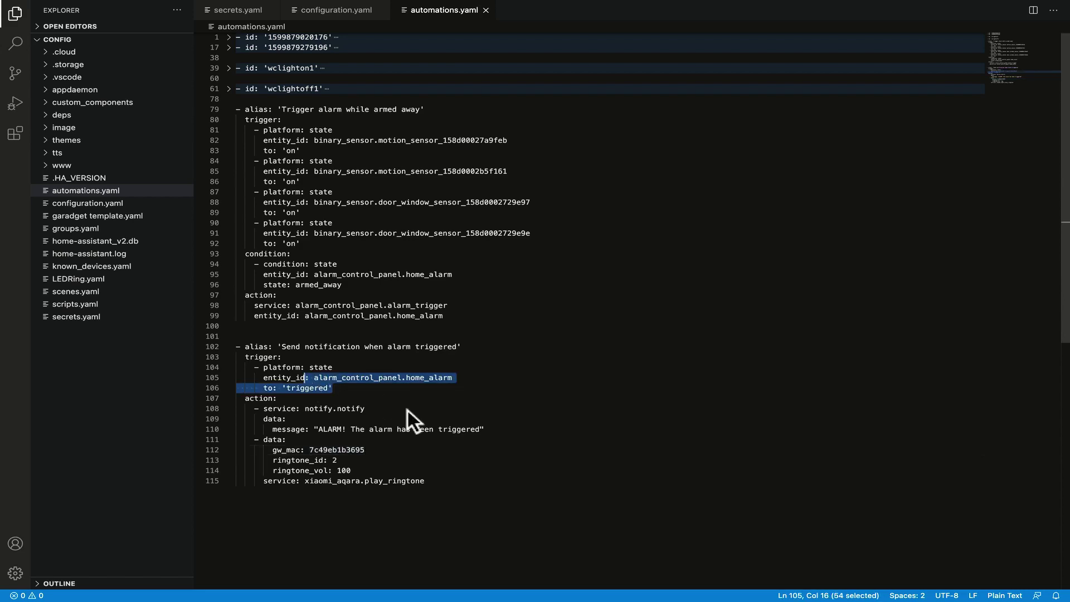
drag(465, 429, 273, 419)
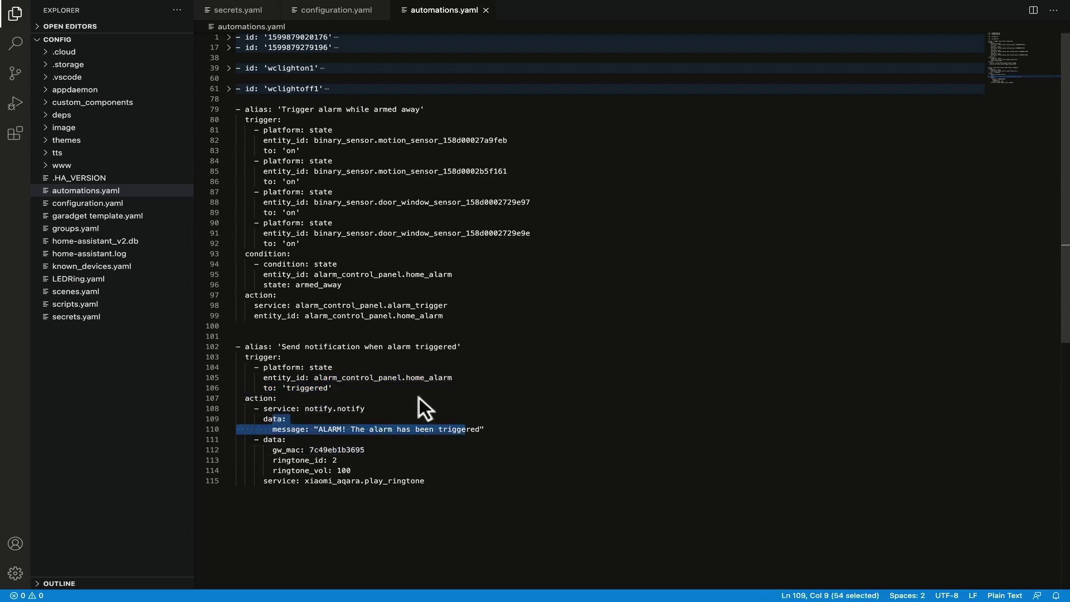